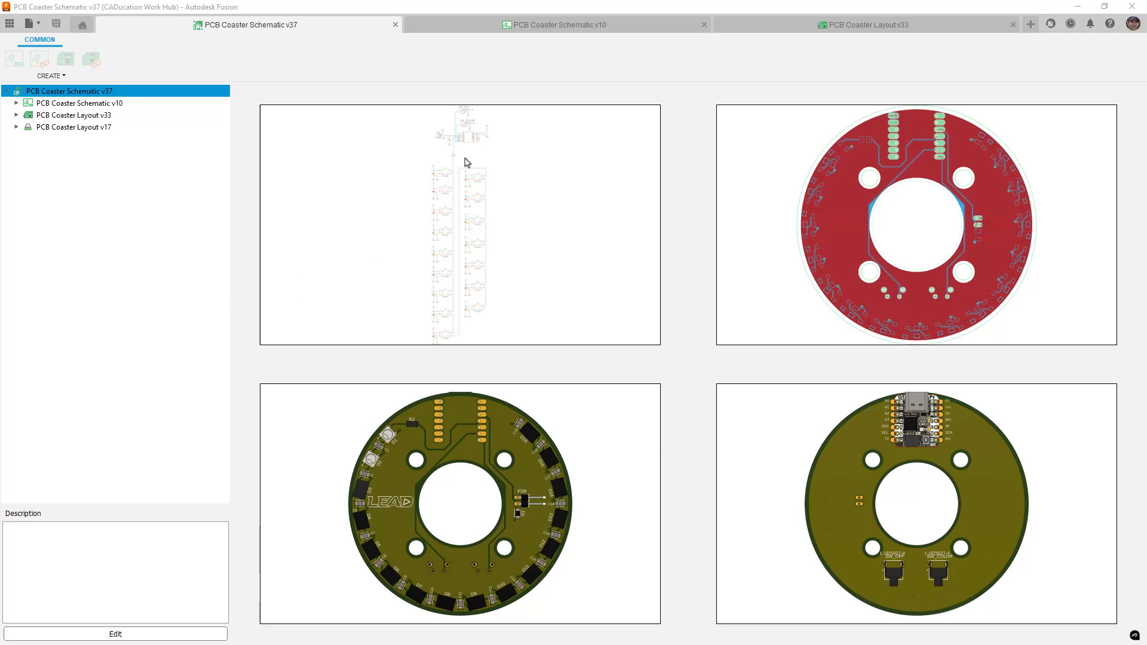
# Open the PCB Coaster Schematic v10 tab, then zoom and pan to the FSR connector wiring near SW_COLOR
pyautogui.click(536, 28)
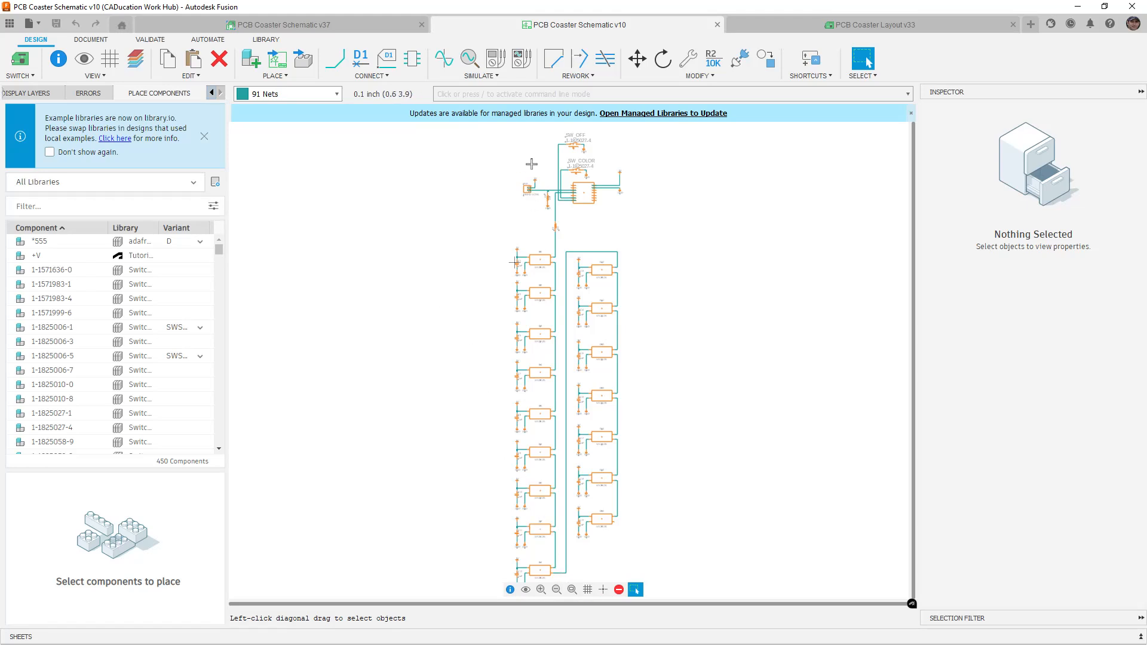
pyautogui.scroll(2, 572, 162)
pyautogui.scroll(6, 578, 159)
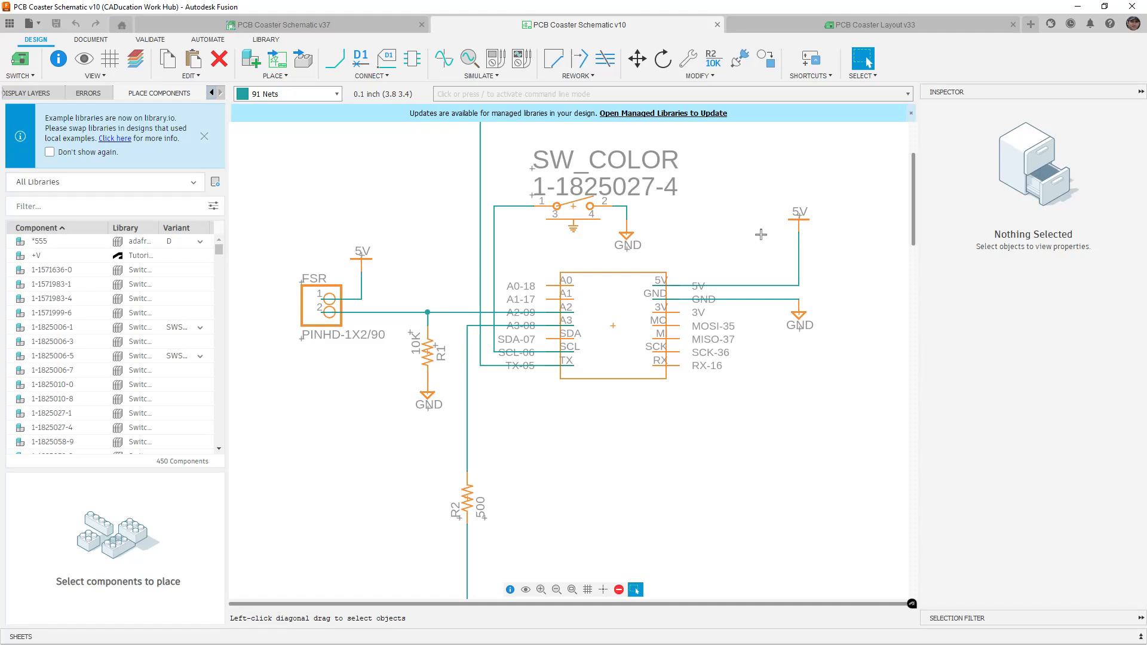
pyautogui.moveTo(758, 197)
pyautogui.mouseDown(button='middle')
pyautogui.moveTo(720, 348)
pyautogui.moveTo(757, 179)
pyautogui.mouseUp(button='middle')
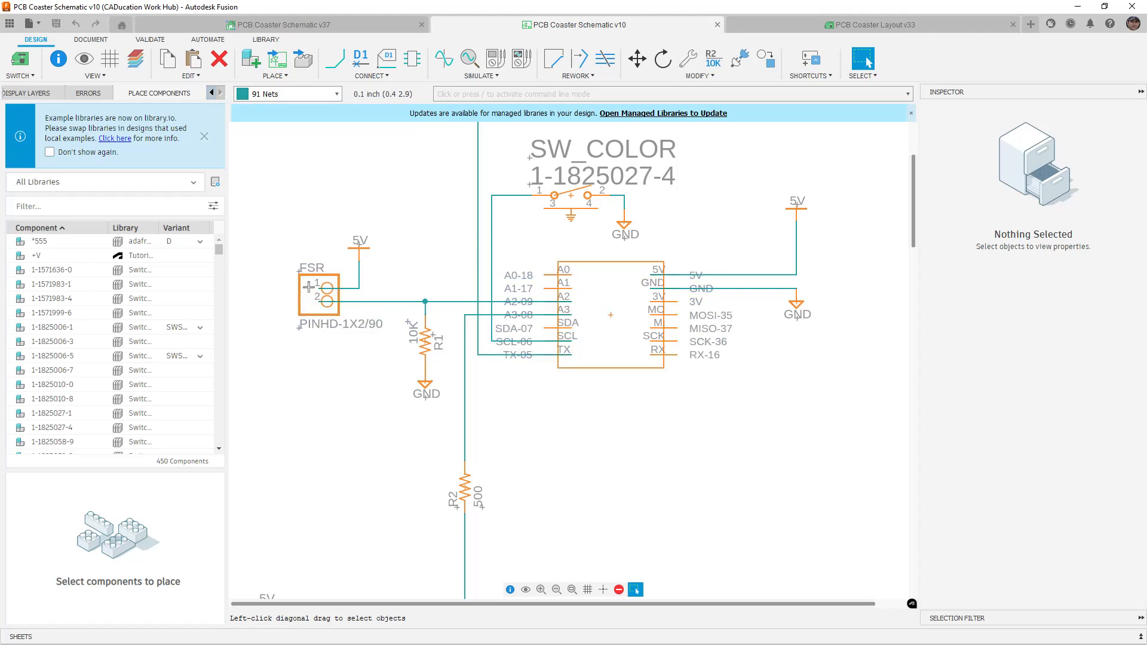
# Inspect the FSR label and QTPY module properties, then switch to the PCB Coaster Layout v33 board
pyautogui.click(311, 268)
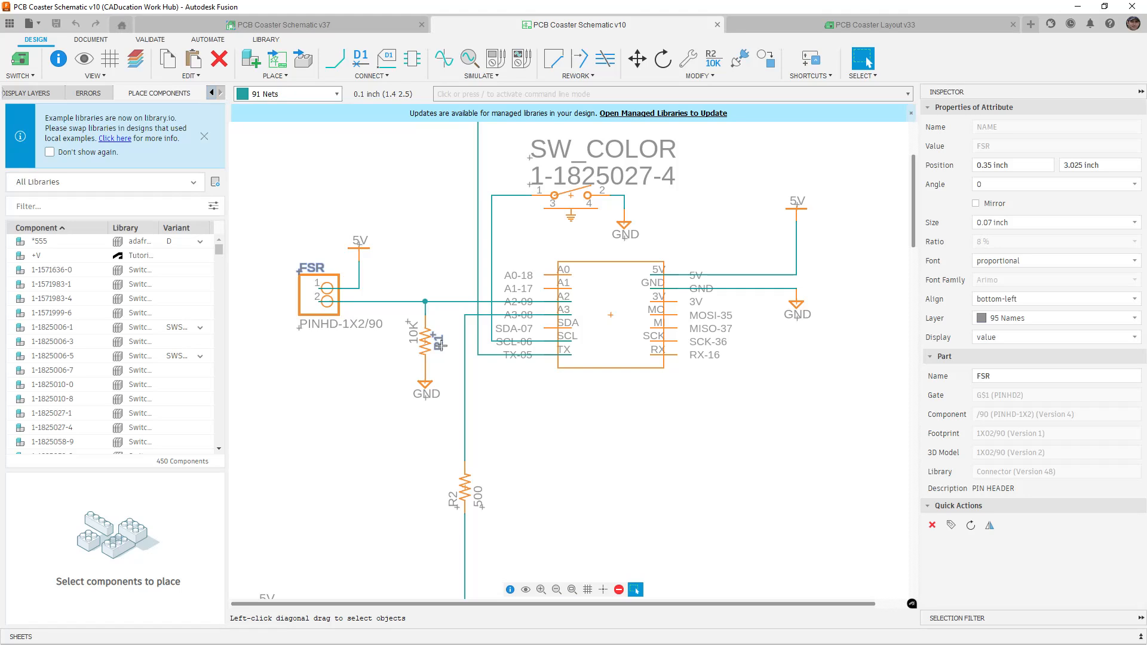
pyautogui.click(609, 315)
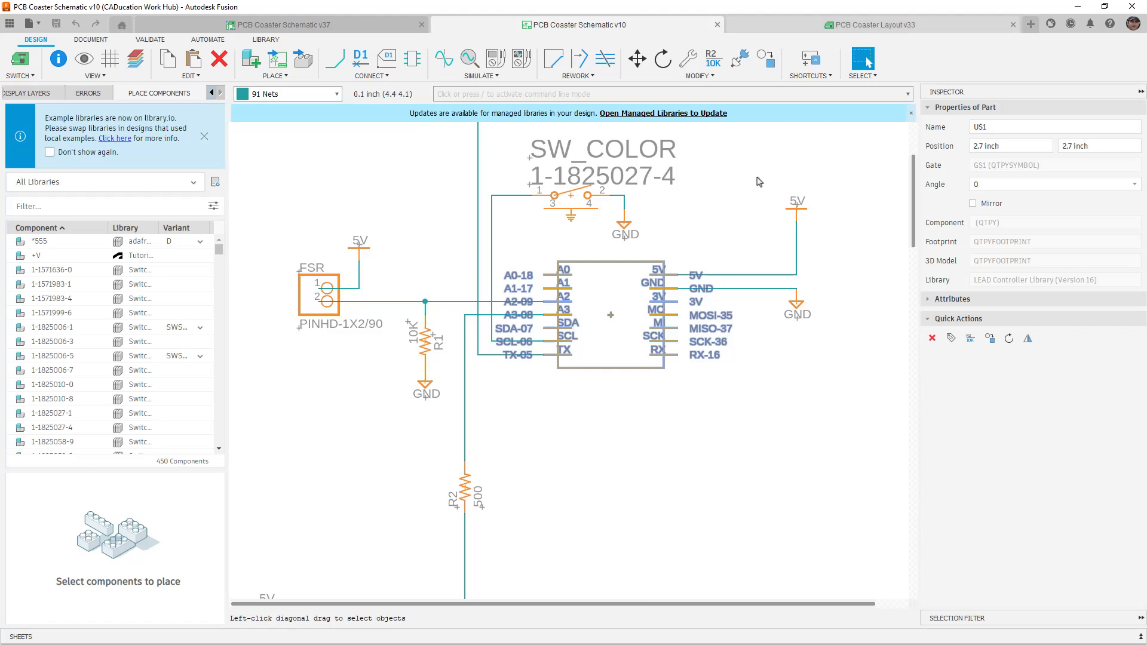
pyautogui.hotkey('ctrl', 'Tab')
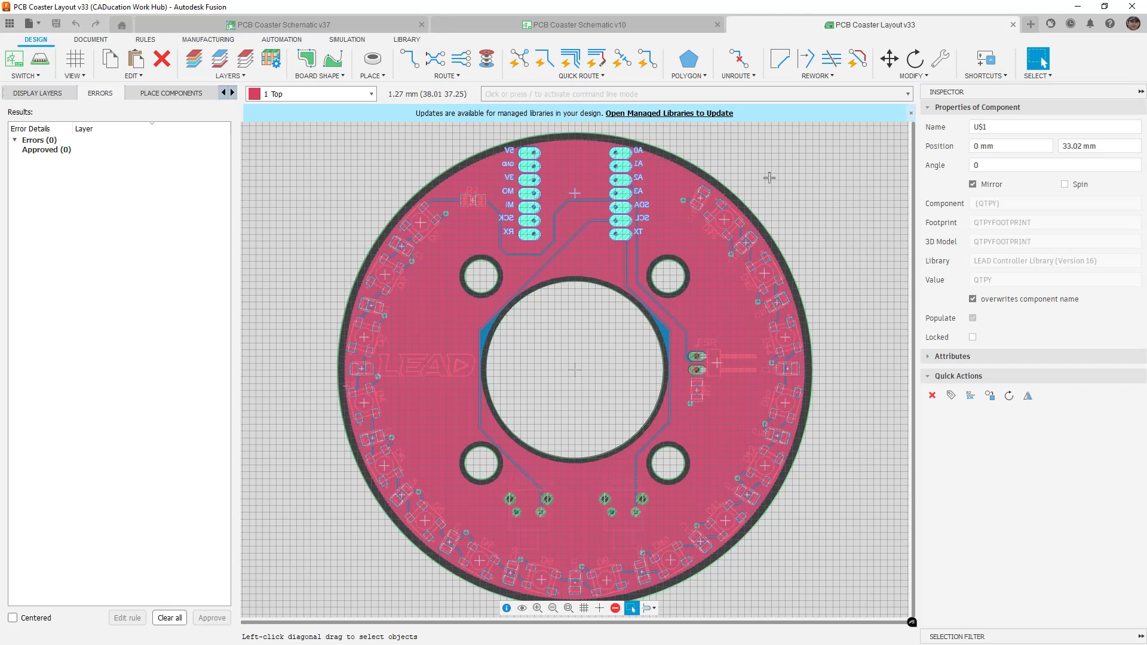
# Zoom and pan the coaster board to close in on the 5V, GND, 3V and MO header pads
pyautogui.scroll(4, 409, 366)
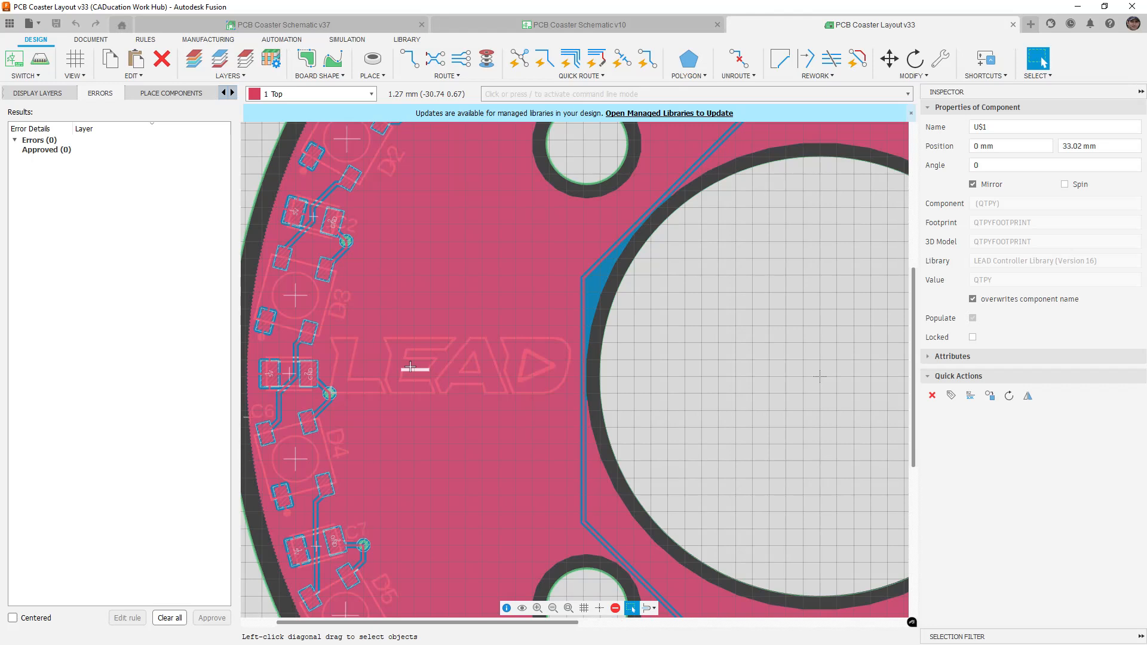
pyautogui.scroll(-4, 409, 367)
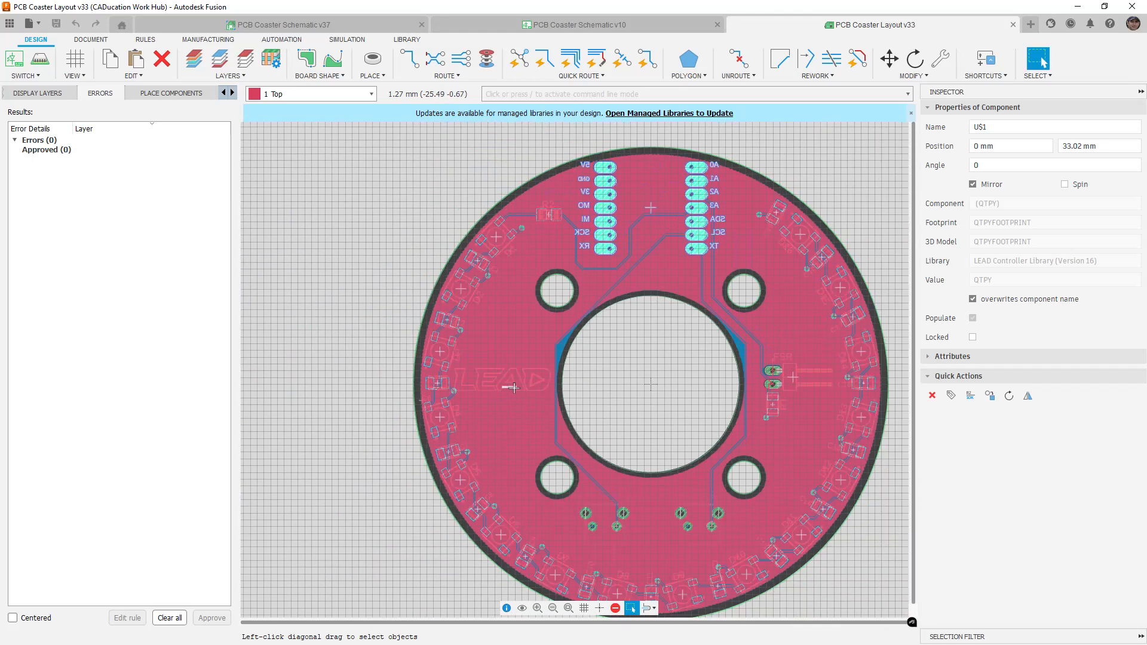
pyautogui.moveTo(628, 402); pyautogui.dragTo(565, 387, button='middle')
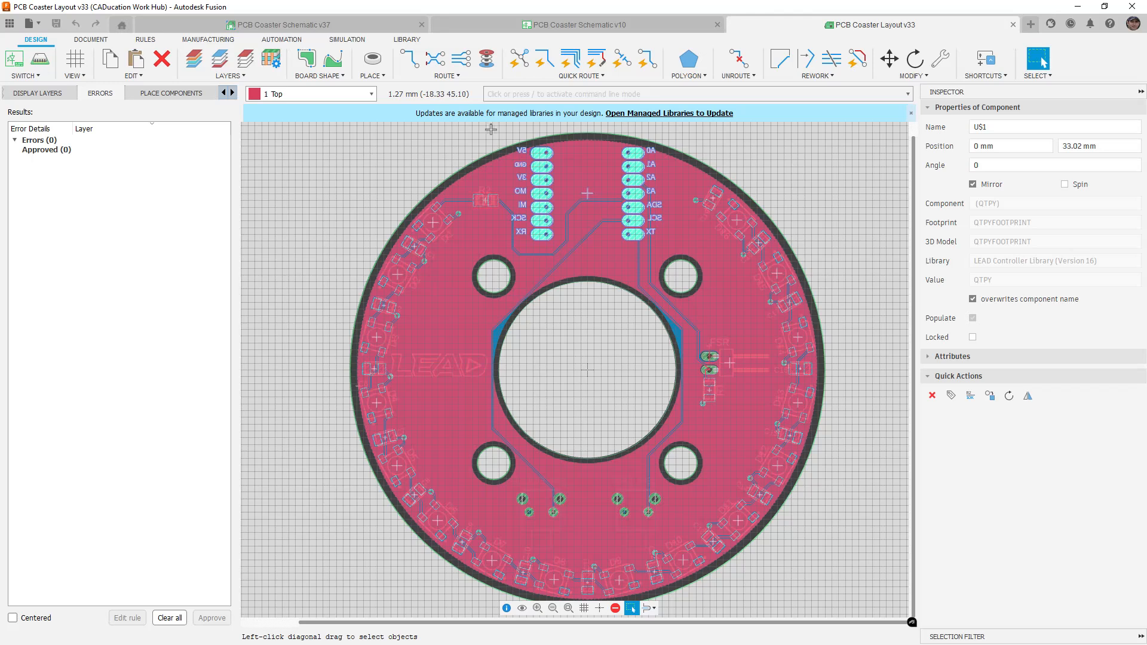
pyautogui.scroll(6, 570, 138)
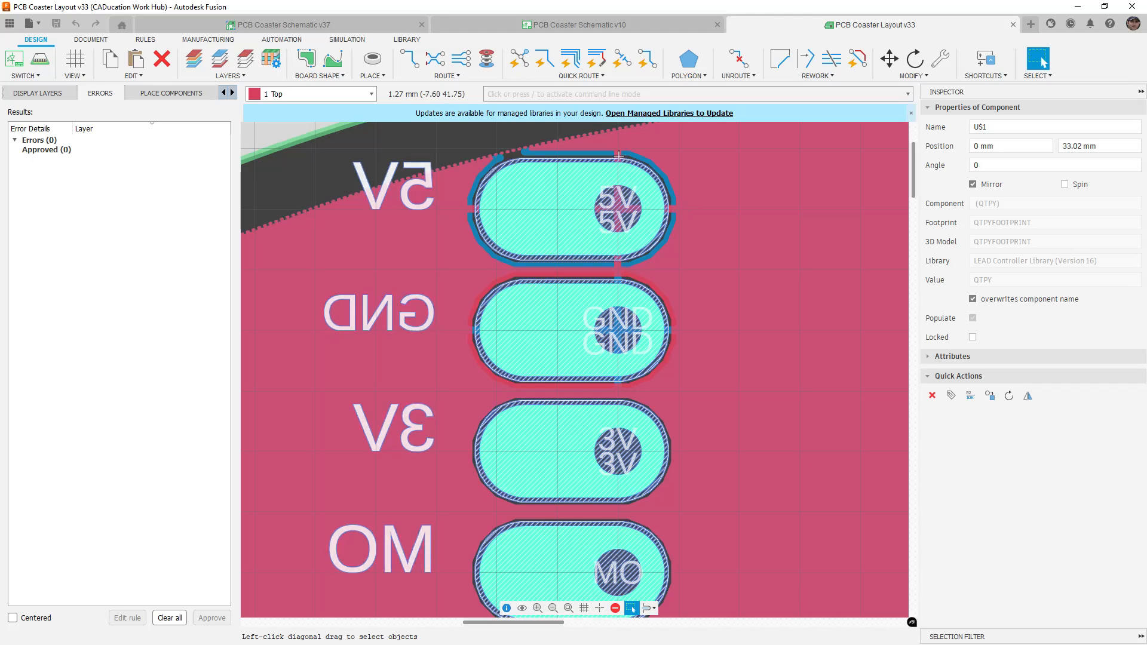
# Make 16 Bottom the active layer, fit the whole board in view, then return to 1 Top
pyautogui.click(369, 93)
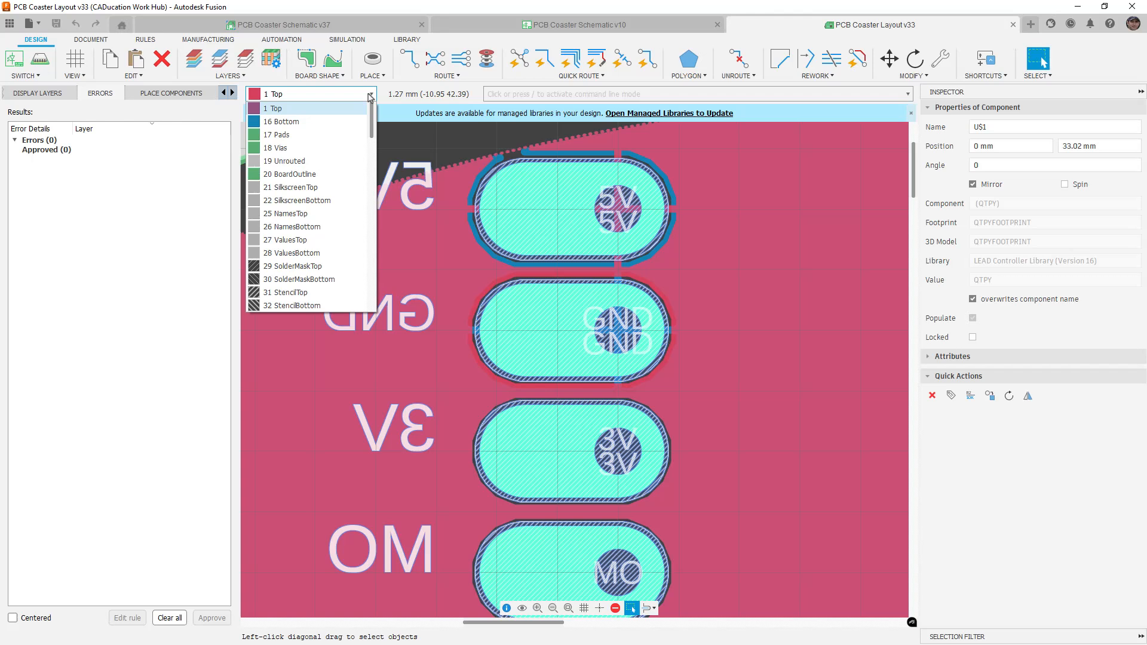
pyautogui.click(309, 122)
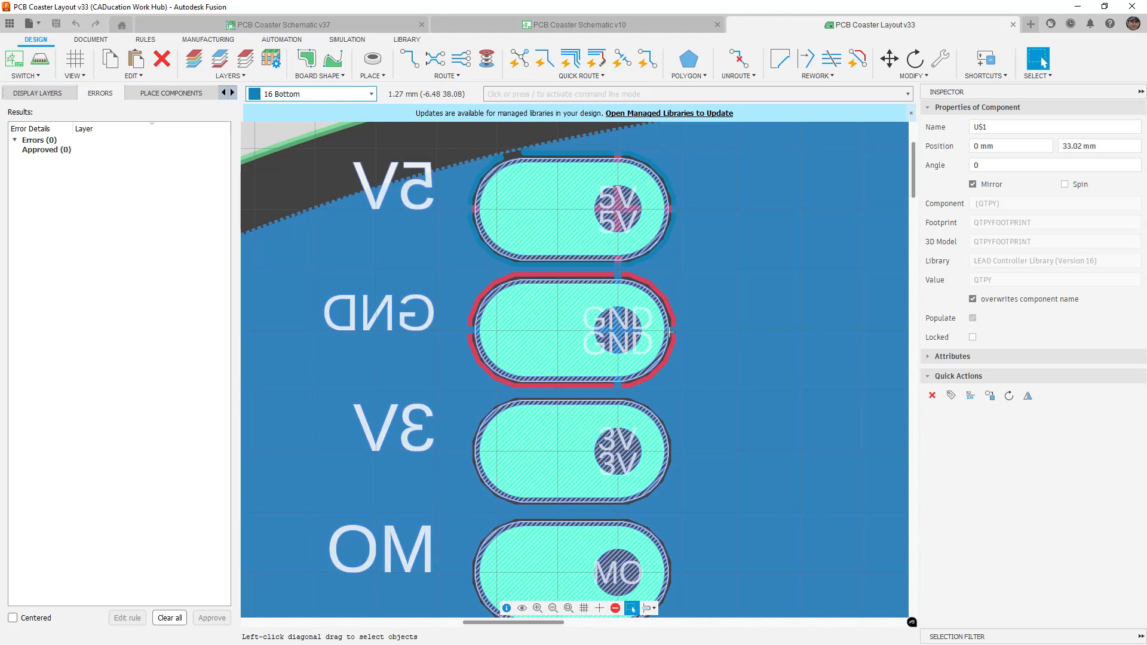
pyautogui.click(569, 608)
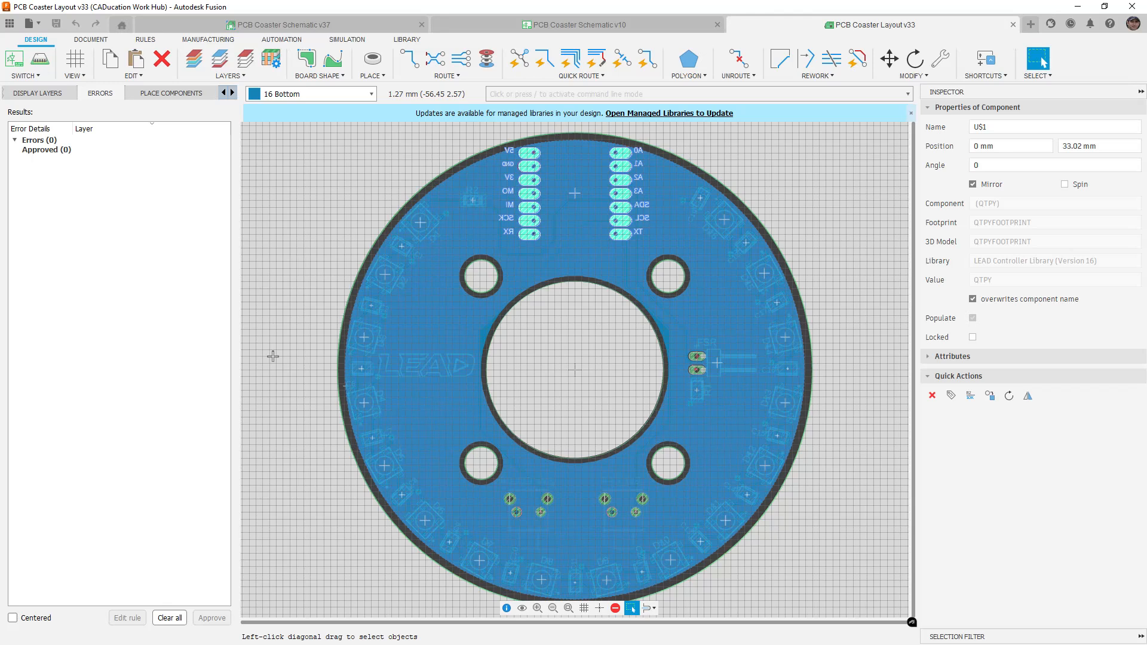
pyautogui.click(371, 98)
pyautogui.click(278, 110)
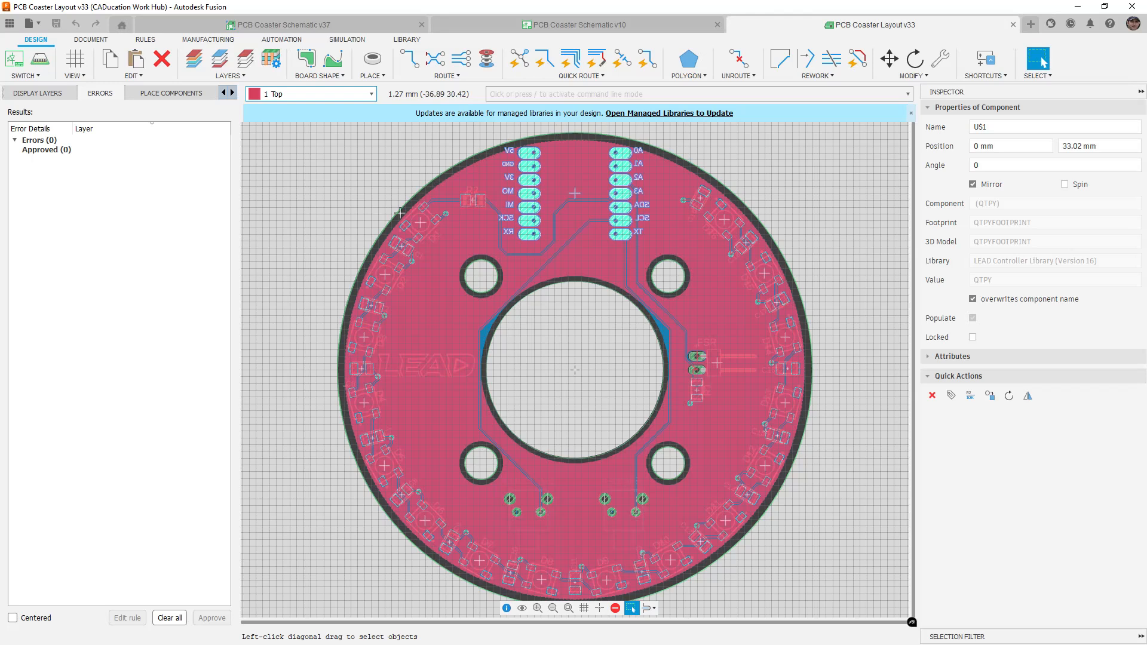
pyautogui.scroll(5, 449, 203)
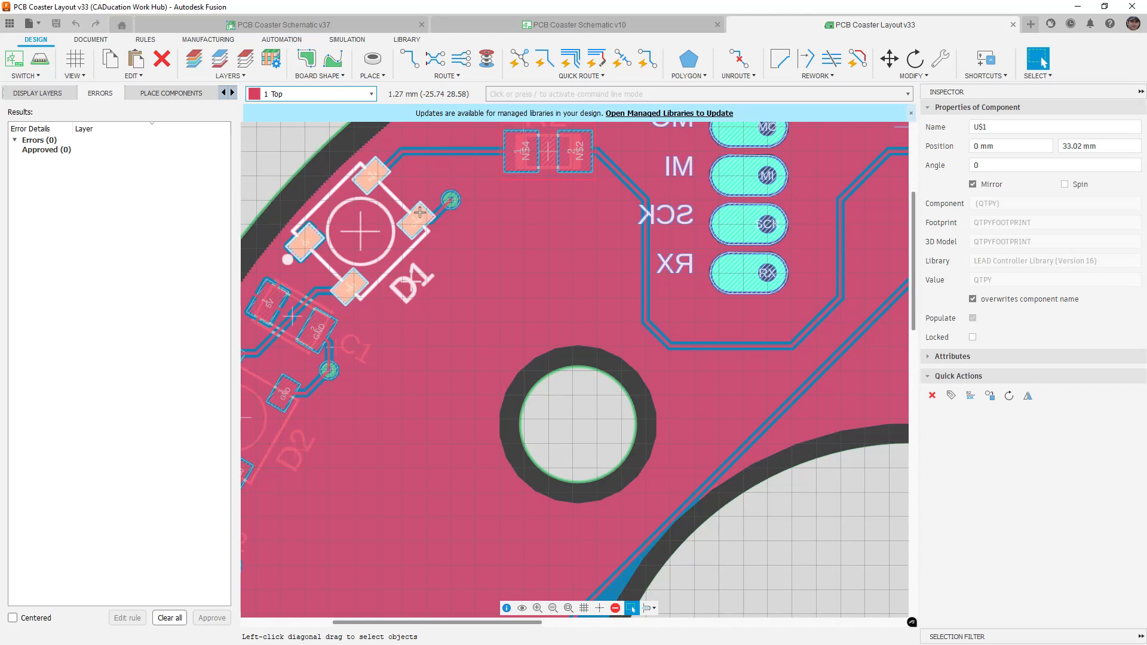
pyautogui.scroll(5, 420, 212)
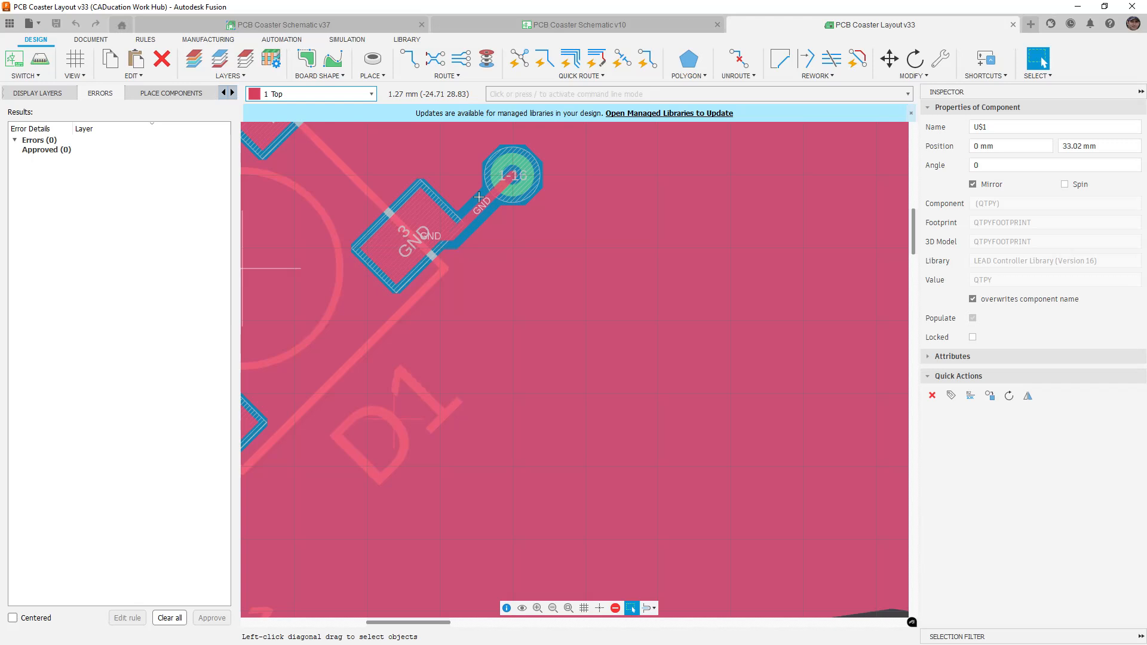
pyautogui.scroll(-3, 551, 262)
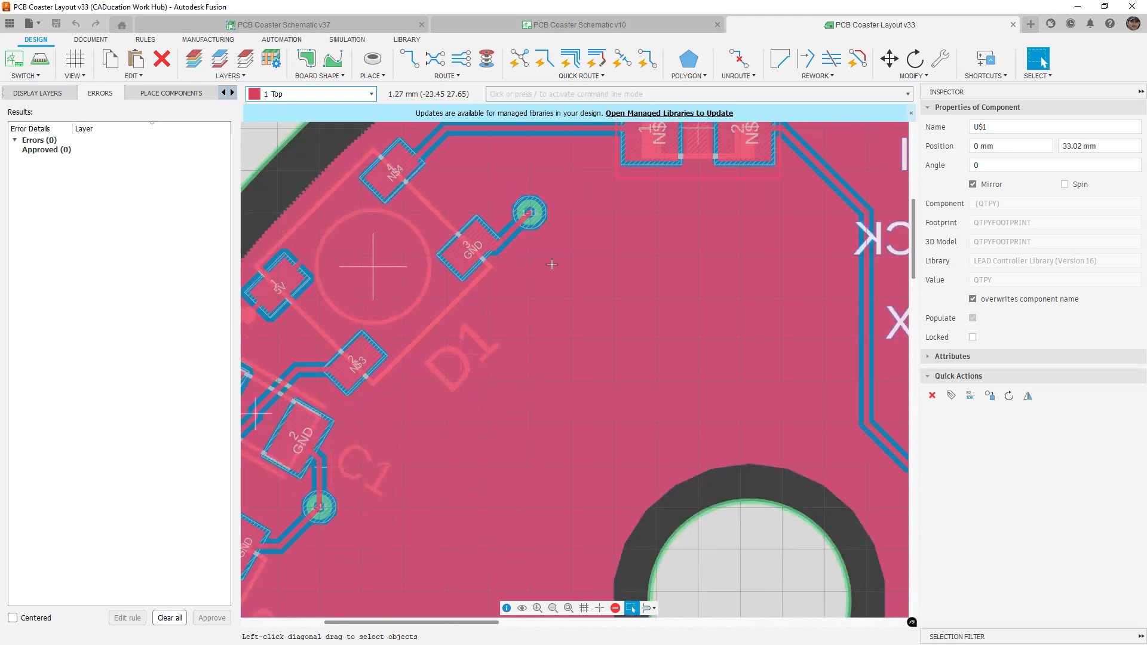
pyautogui.scroll(-2, 551, 264)
pyautogui.scroll(2, 472, 248)
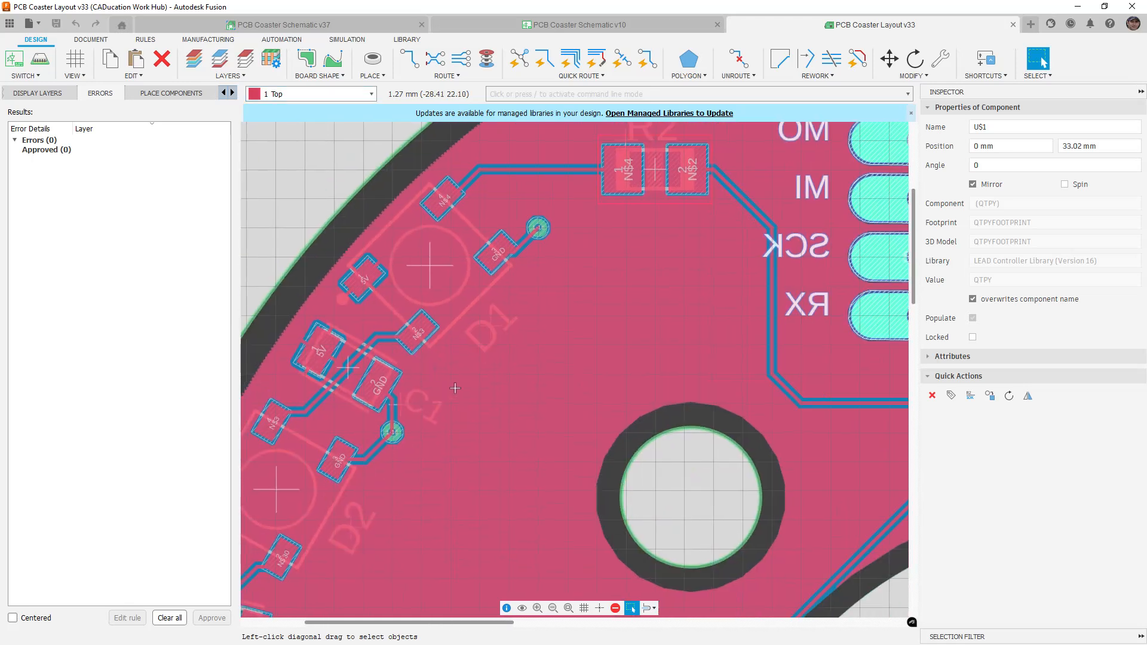
pyautogui.scroll(3, 472, 248)
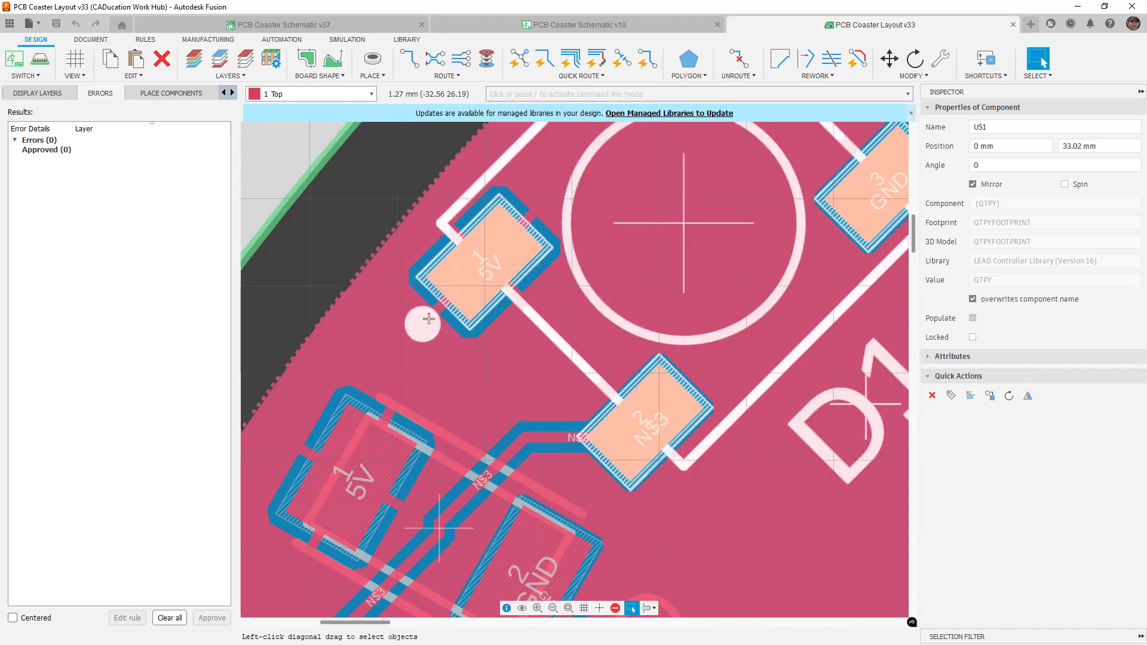
pyautogui.moveTo(440, 382); pyautogui.dragTo(525, 204, button='middle')
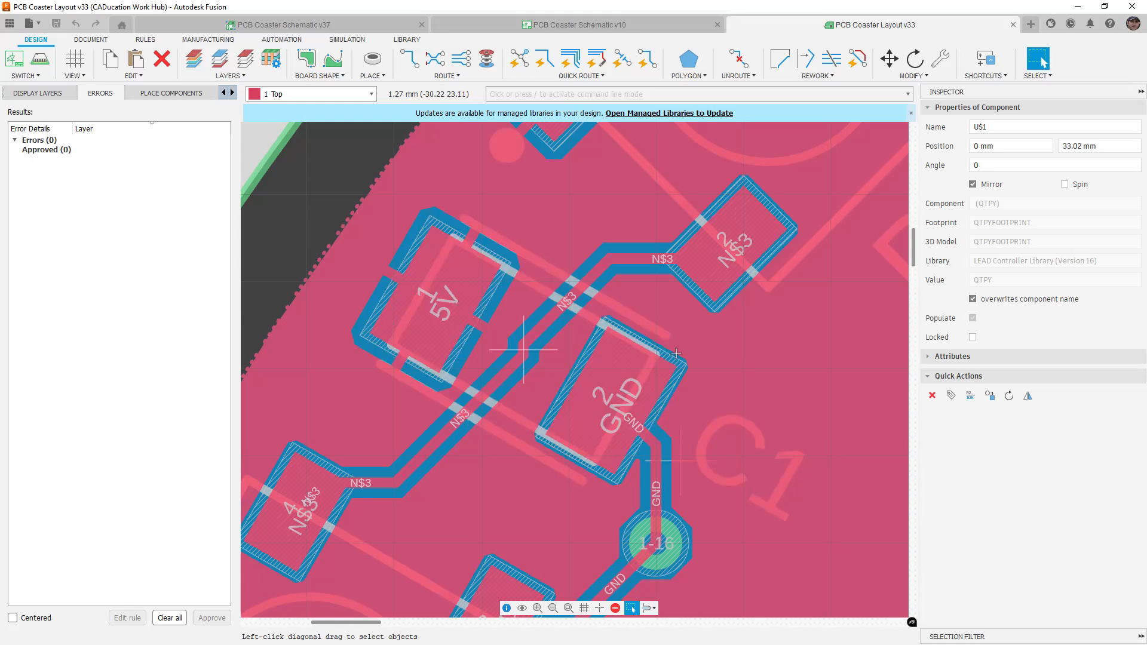
pyautogui.scroll(-3, 668, 468)
pyautogui.scroll(2, 675, 460)
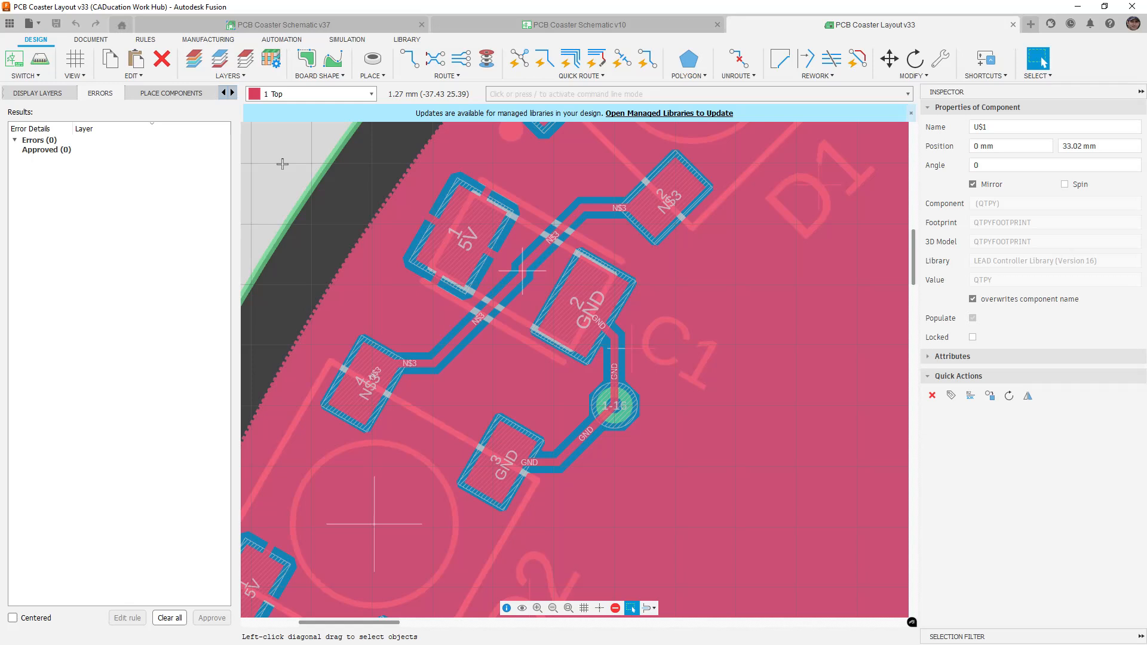
pyautogui.click(568, 608)
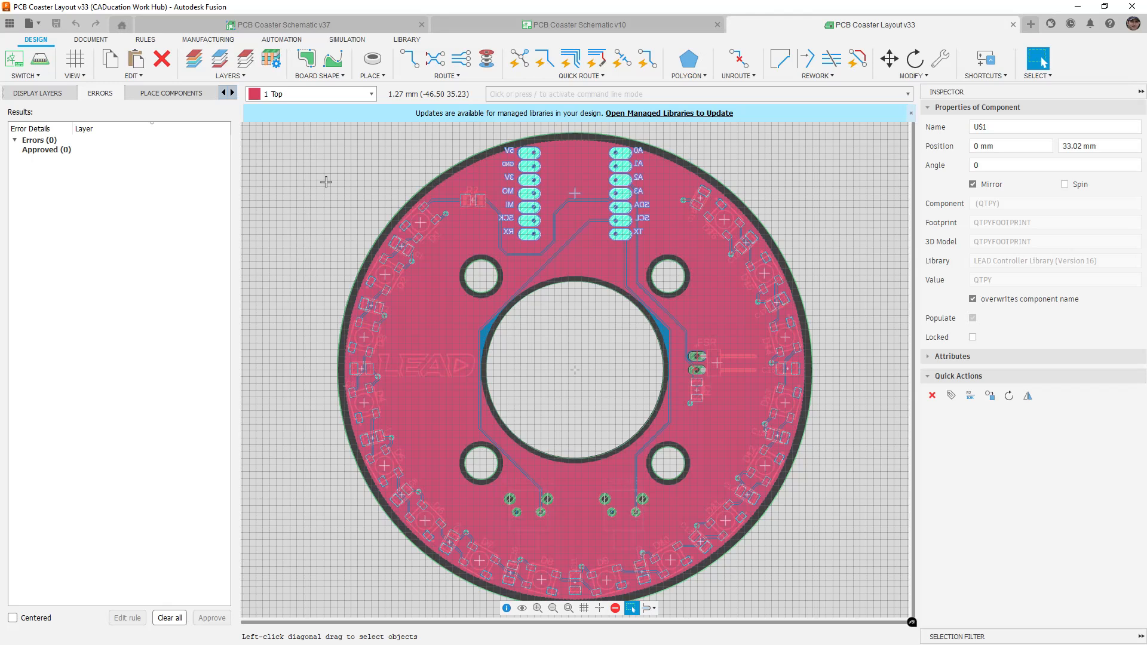
pyautogui.click(354, 42)
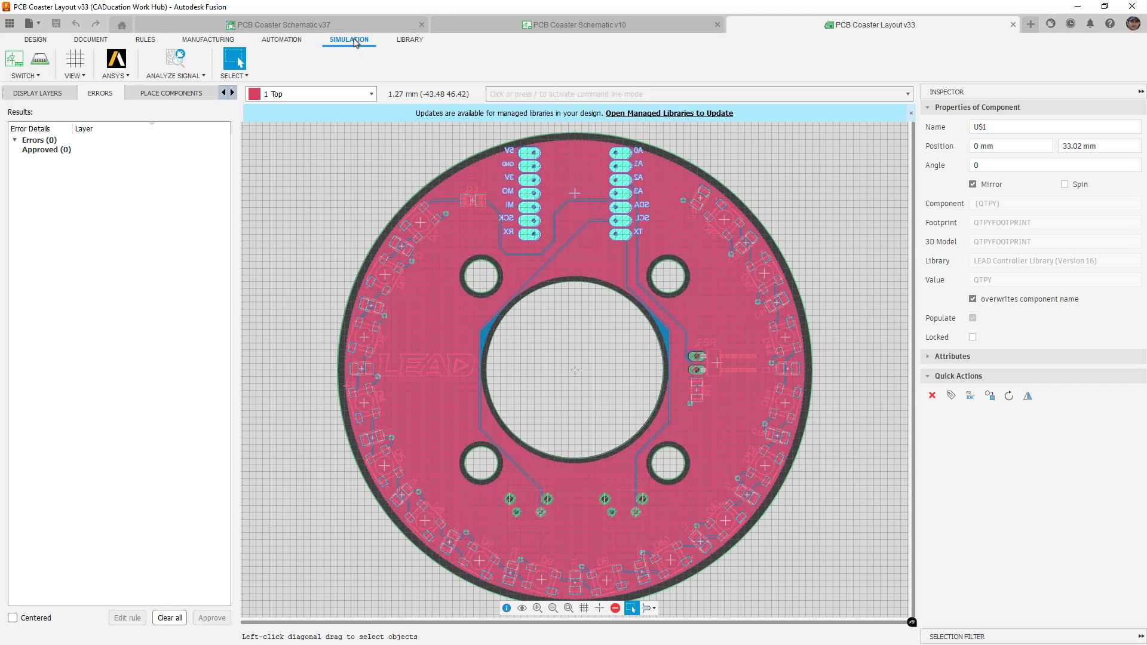
pyautogui.click(97, 42)
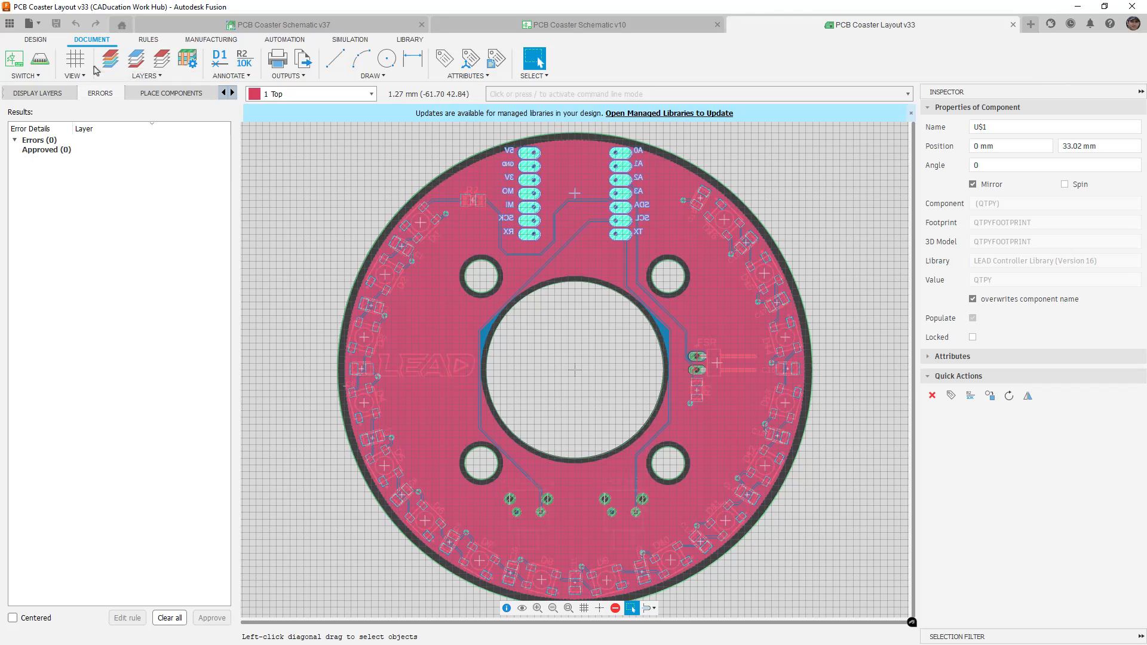
pyautogui.click(43, 43)
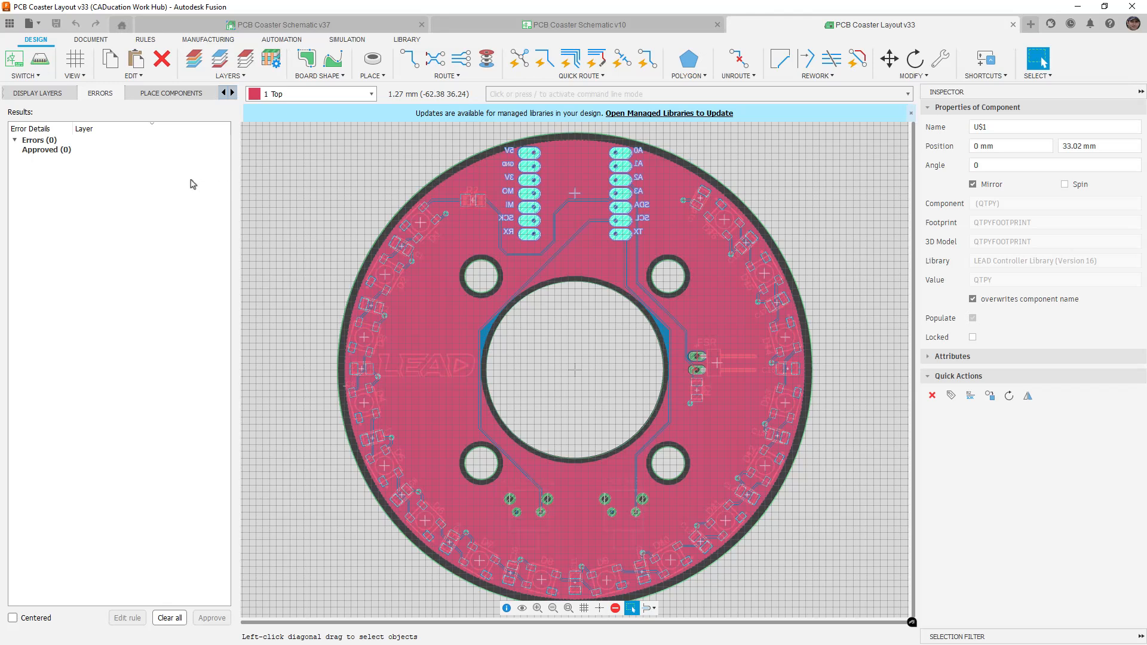
pyautogui.click(15, 142)
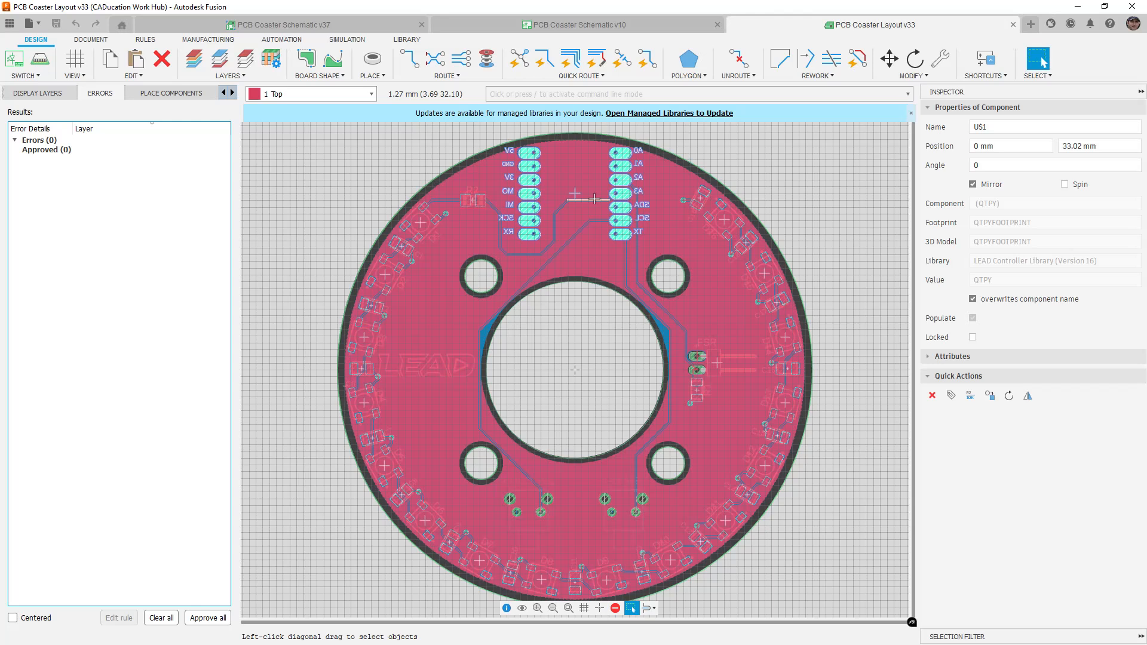
# Delete a trace, highlight the resulting unrouted airwire error, undo it, and show the RULES tools
pyautogui.press('Delete')
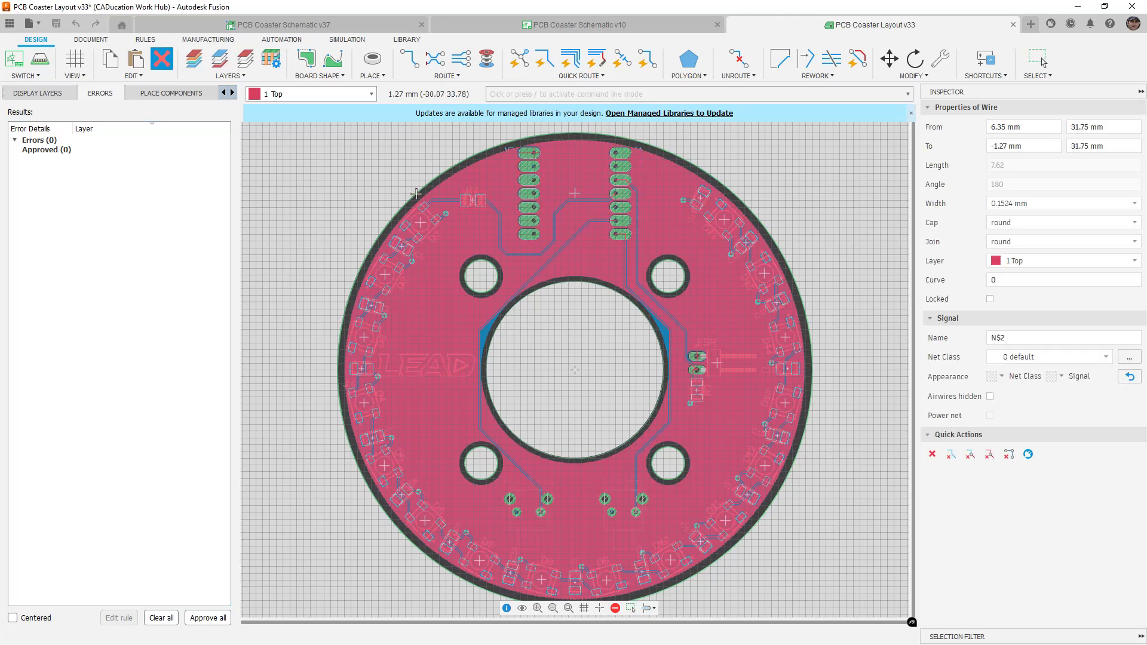
pyautogui.press('Escape')
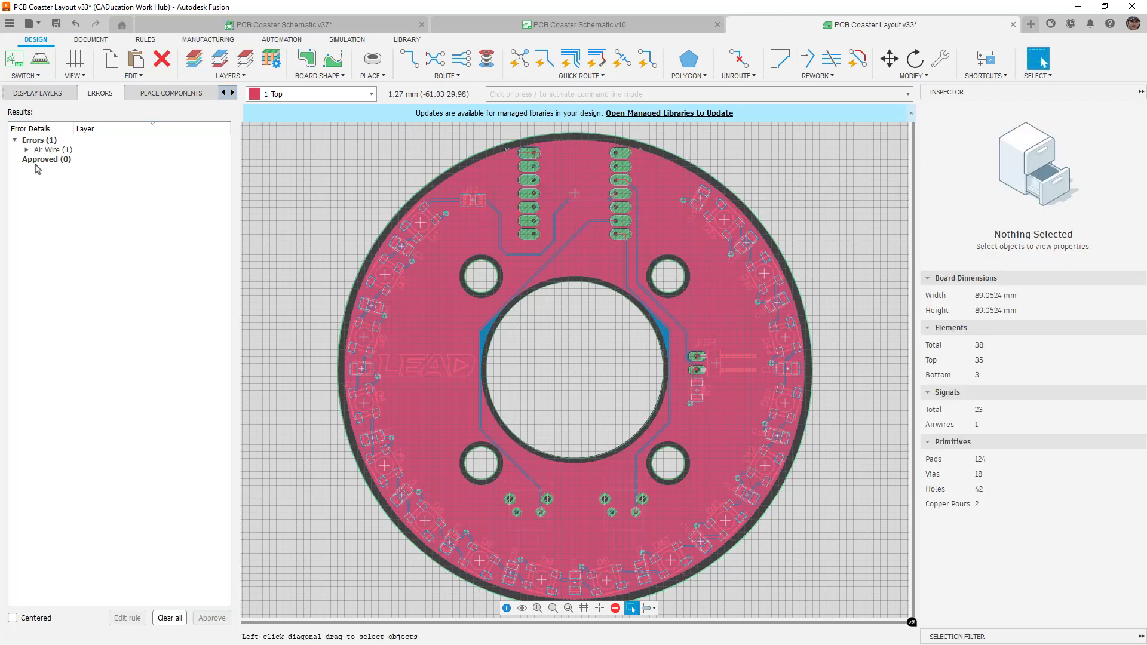
pyautogui.click(26, 149)
pyautogui.click(77, 160)
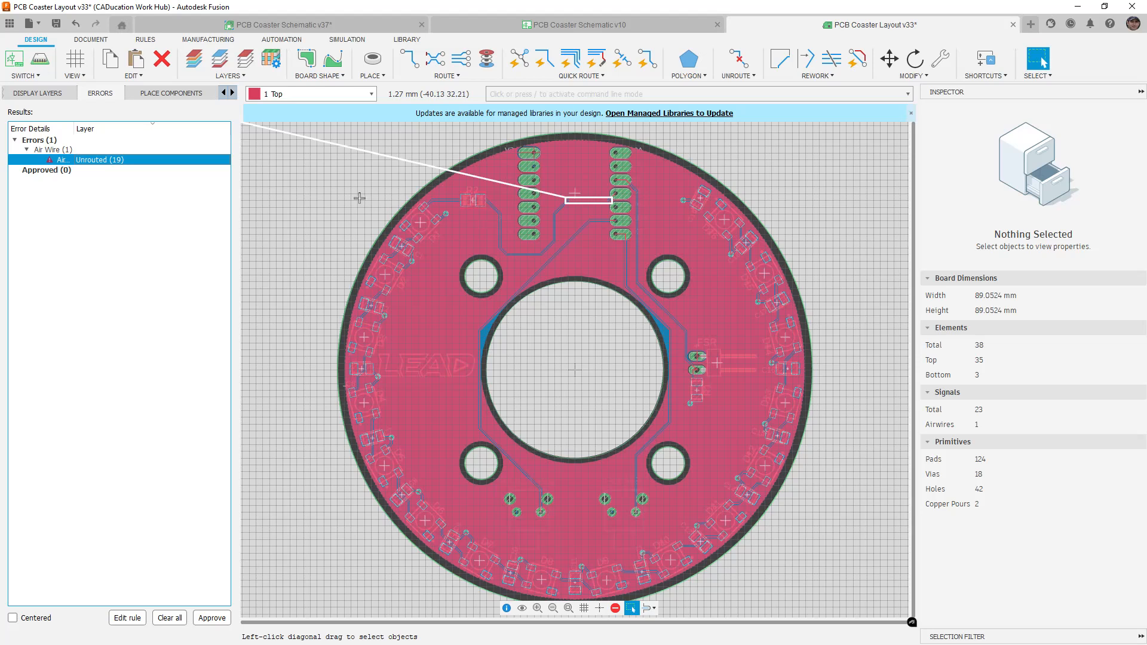
pyautogui.hotkey('ctrl', 'z')
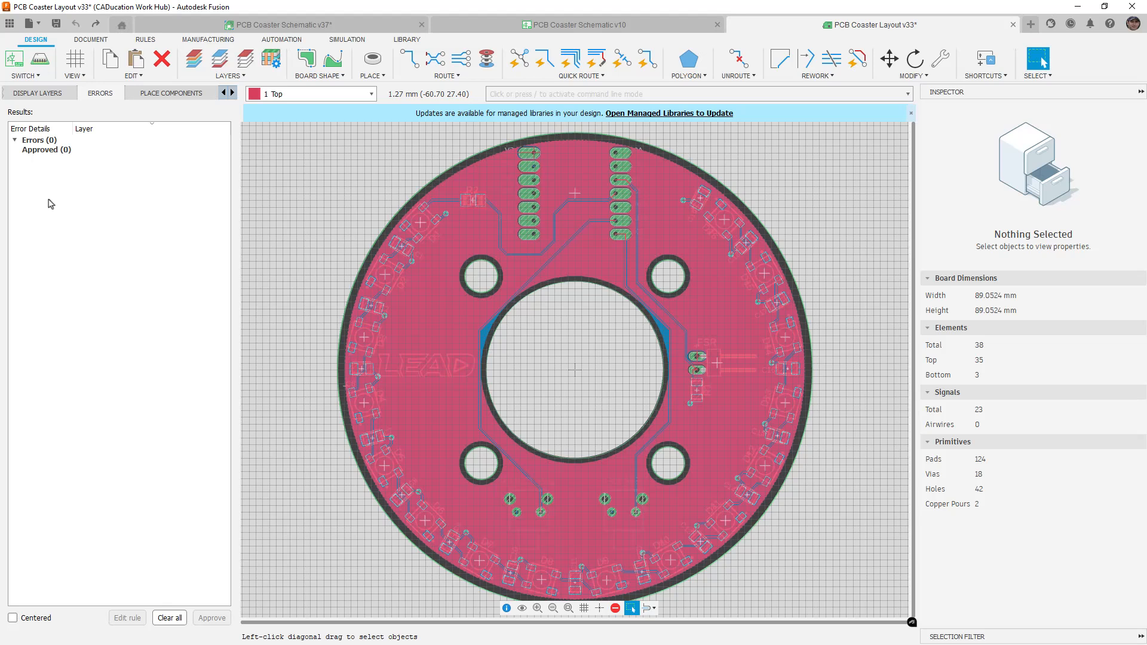
pyautogui.click(138, 45)
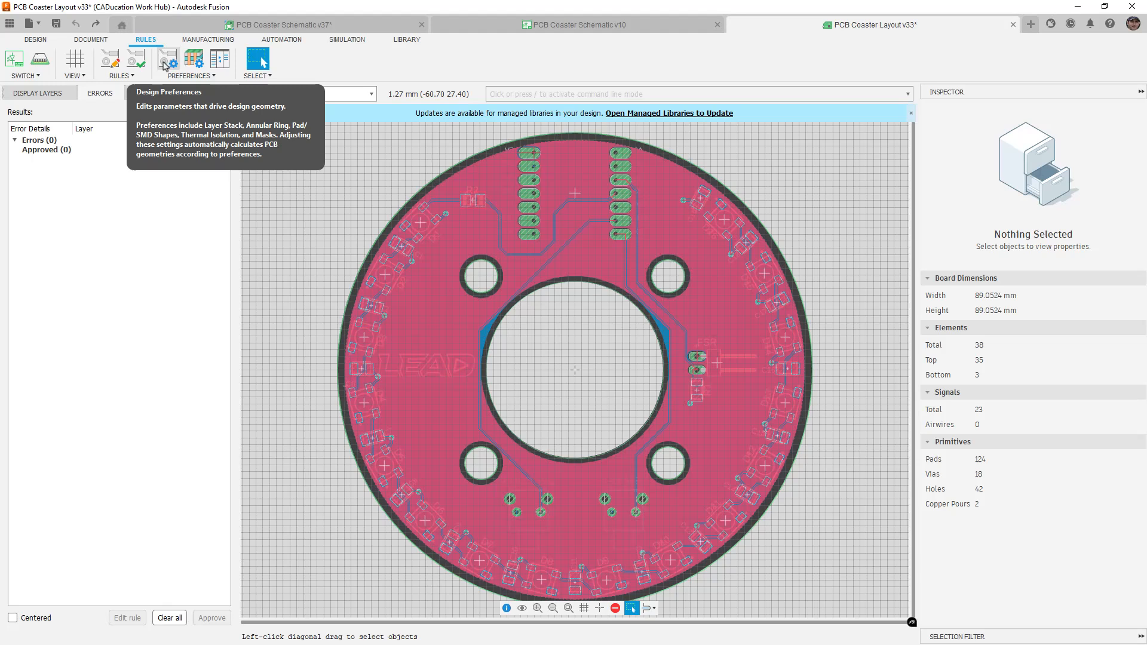
pyautogui.click(113, 65)
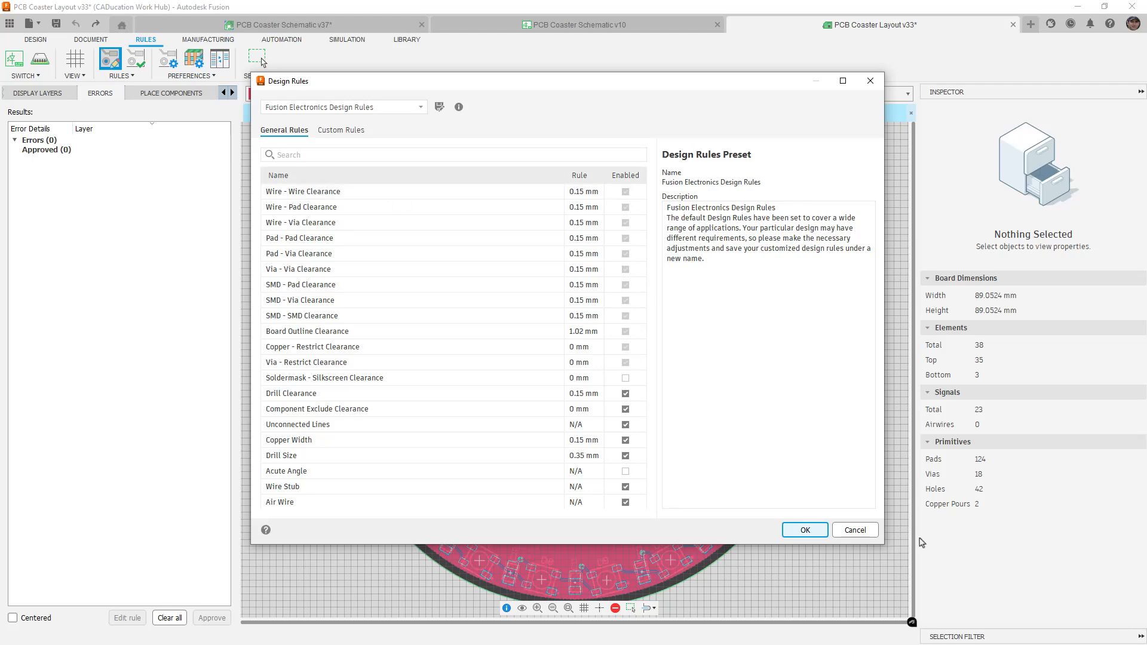
pyautogui.click(874, 531)
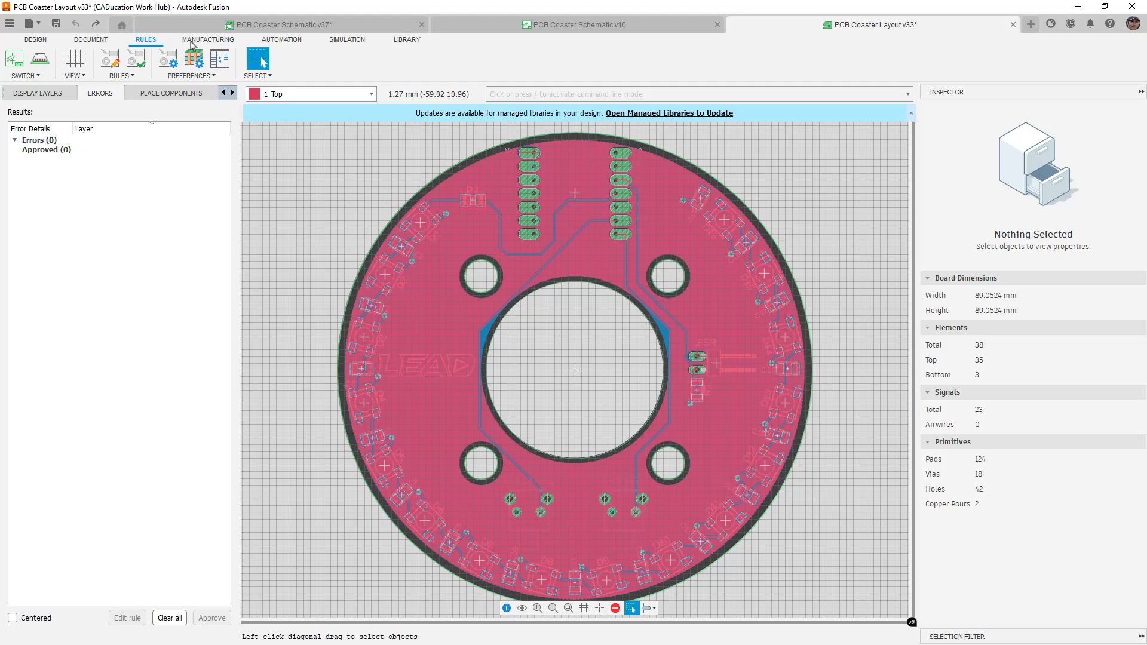
pyautogui.click(193, 41)
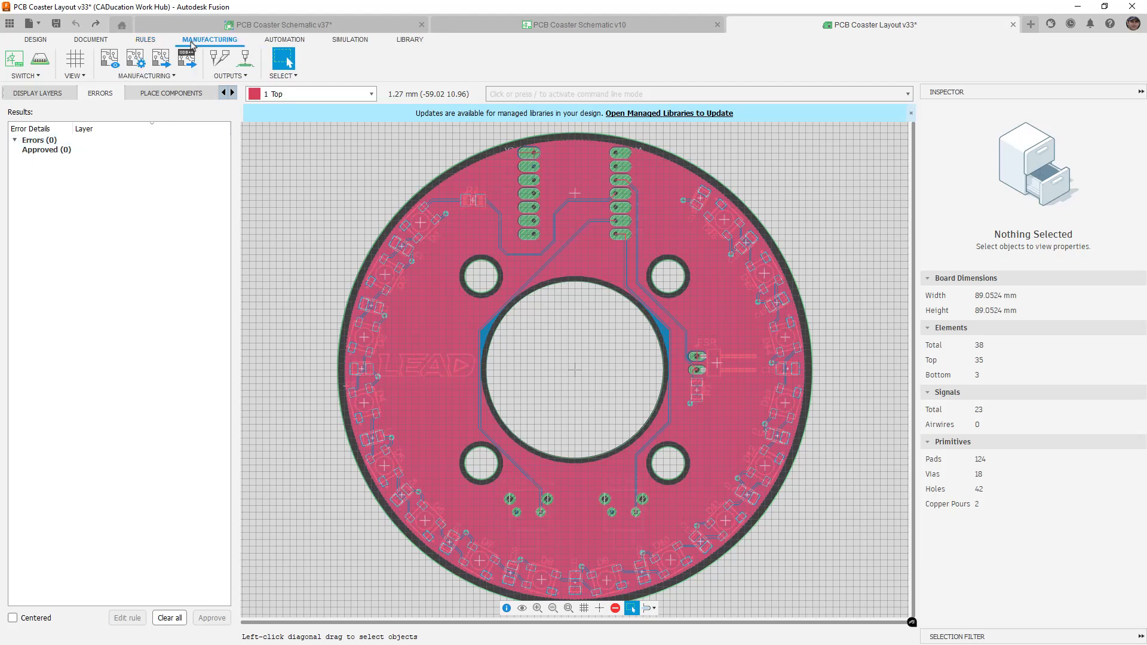
pyautogui.click(146, 42)
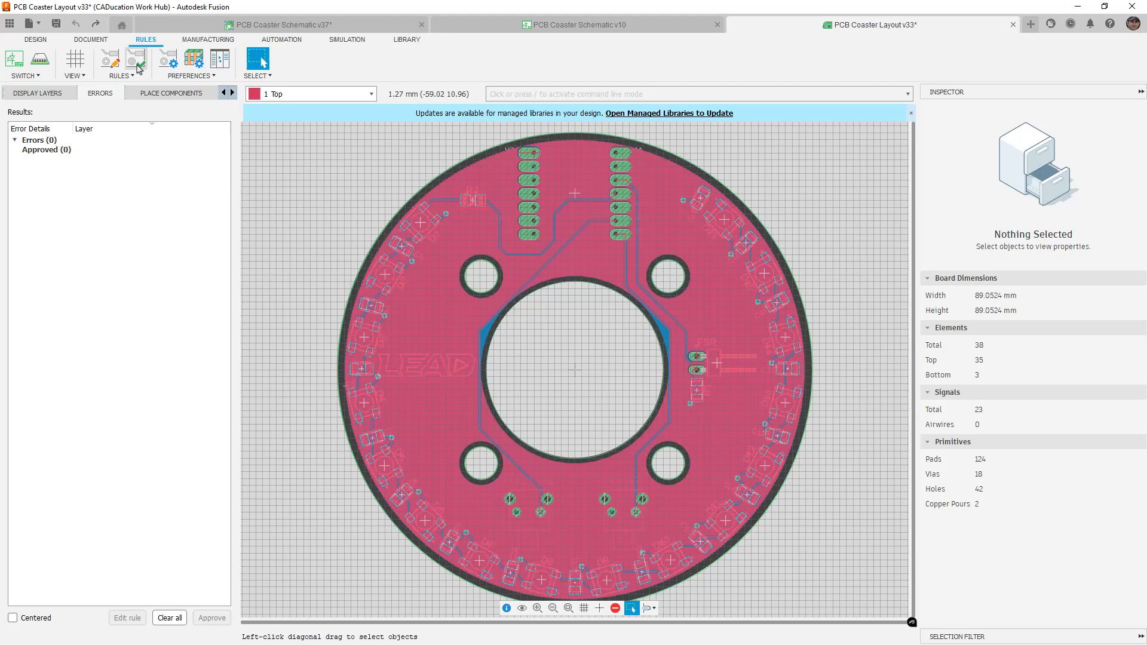
# Run the design rule check, delete a trace and recheck, undo, then show the display layers list
pyautogui.click(137, 68)
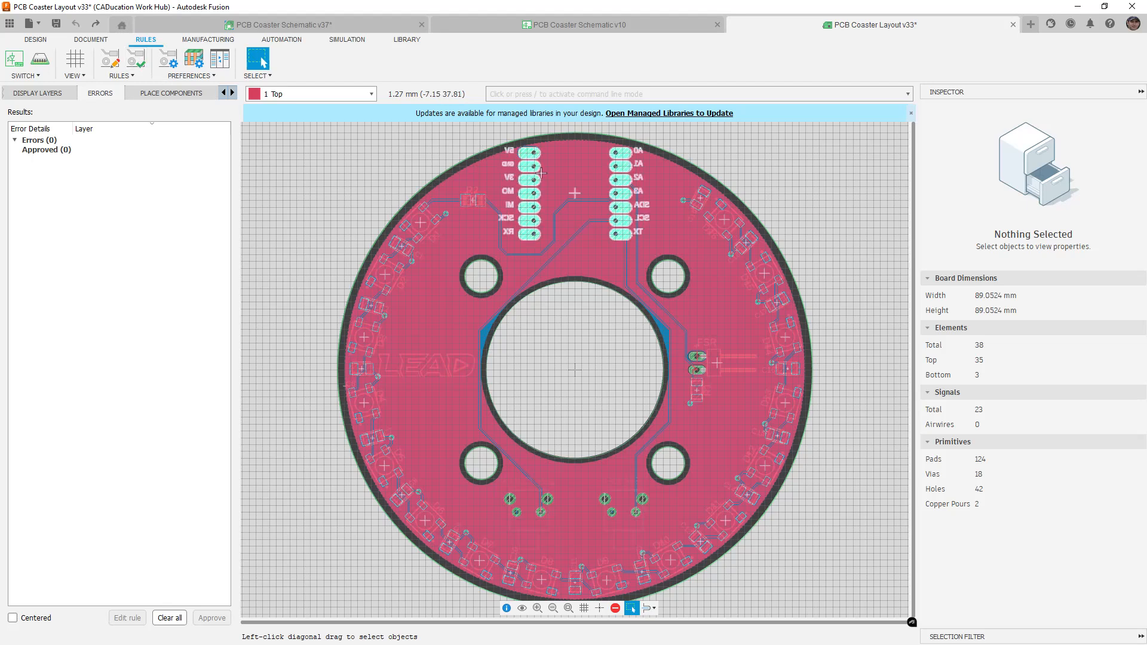
pyautogui.click(592, 201)
pyautogui.press('Delete')
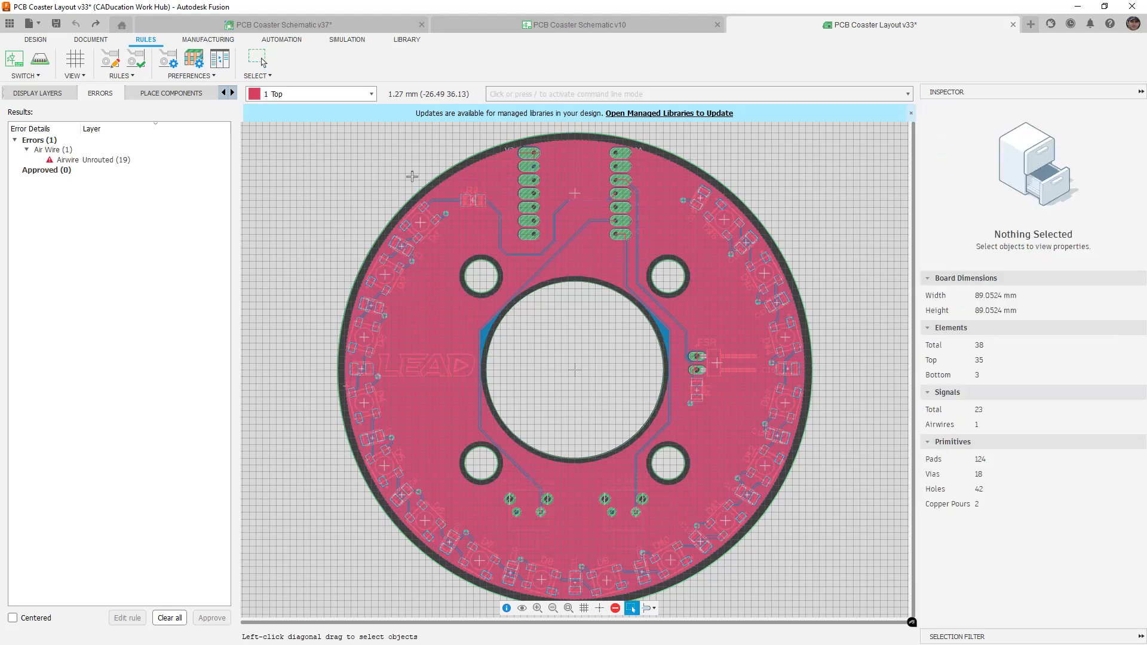
pyautogui.click(131, 63)
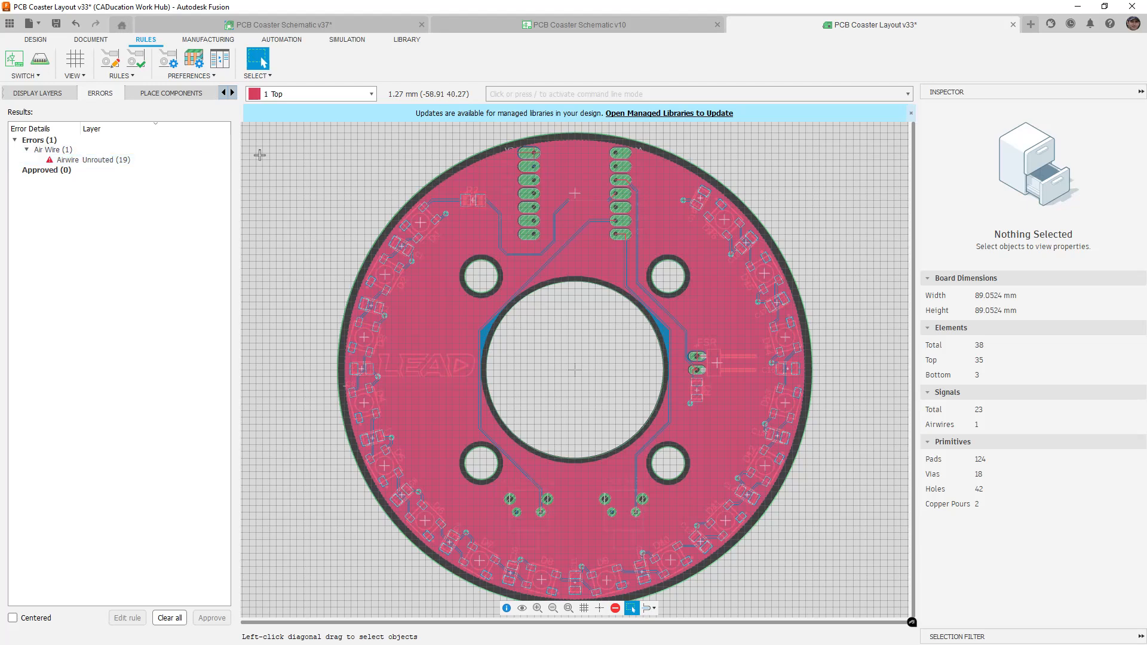
pyautogui.hotkey('ctrl', 'z')
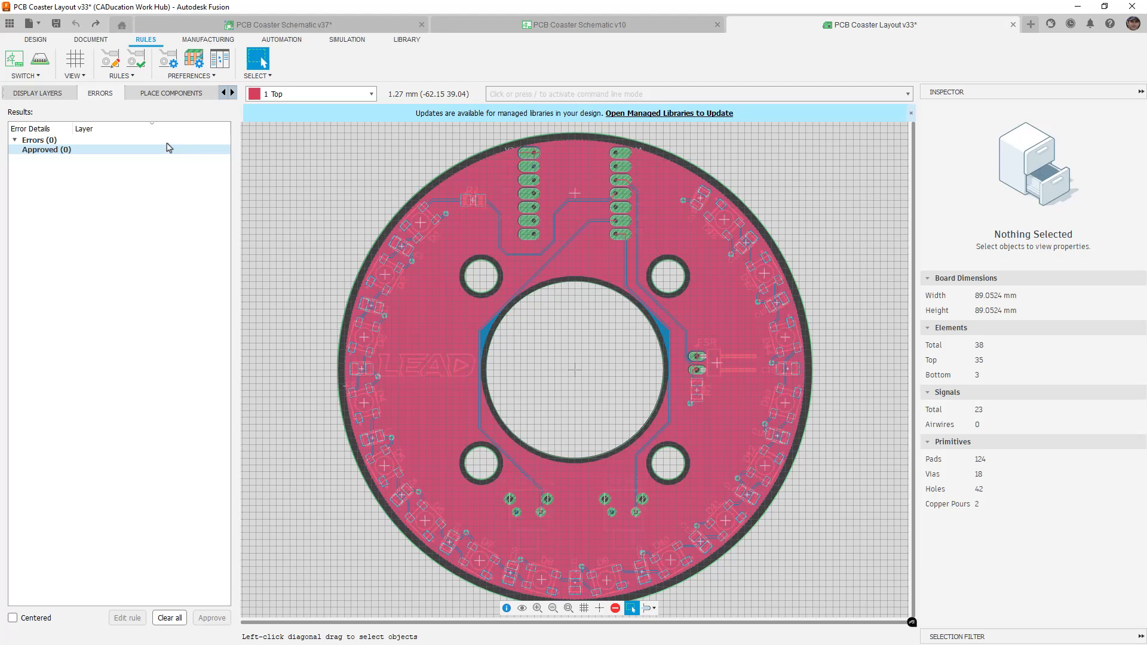
pyautogui.click(59, 96)
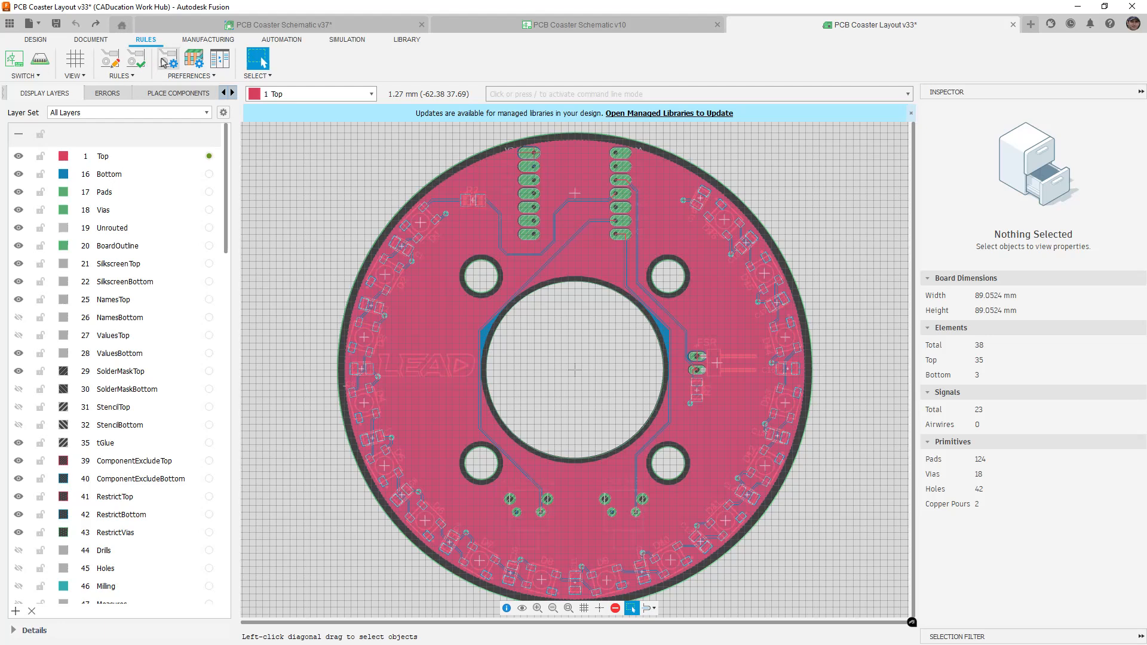
pyautogui.click(195, 62)
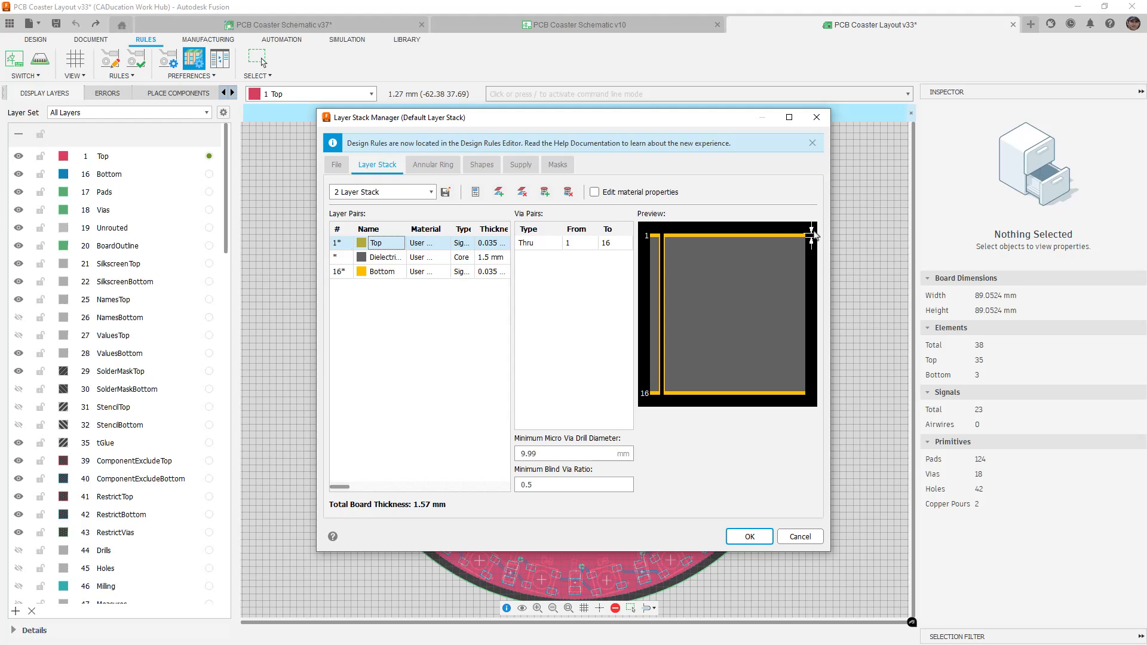
pyautogui.click(433, 165)
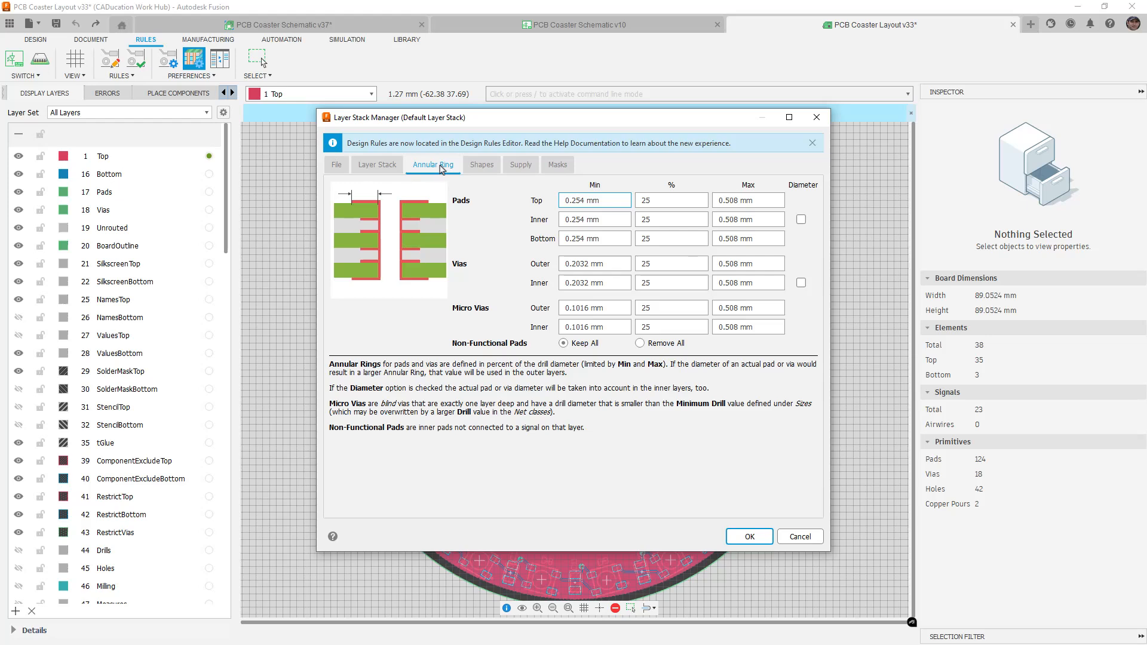
pyautogui.click(489, 166)
pyautogui.click(517, 169)
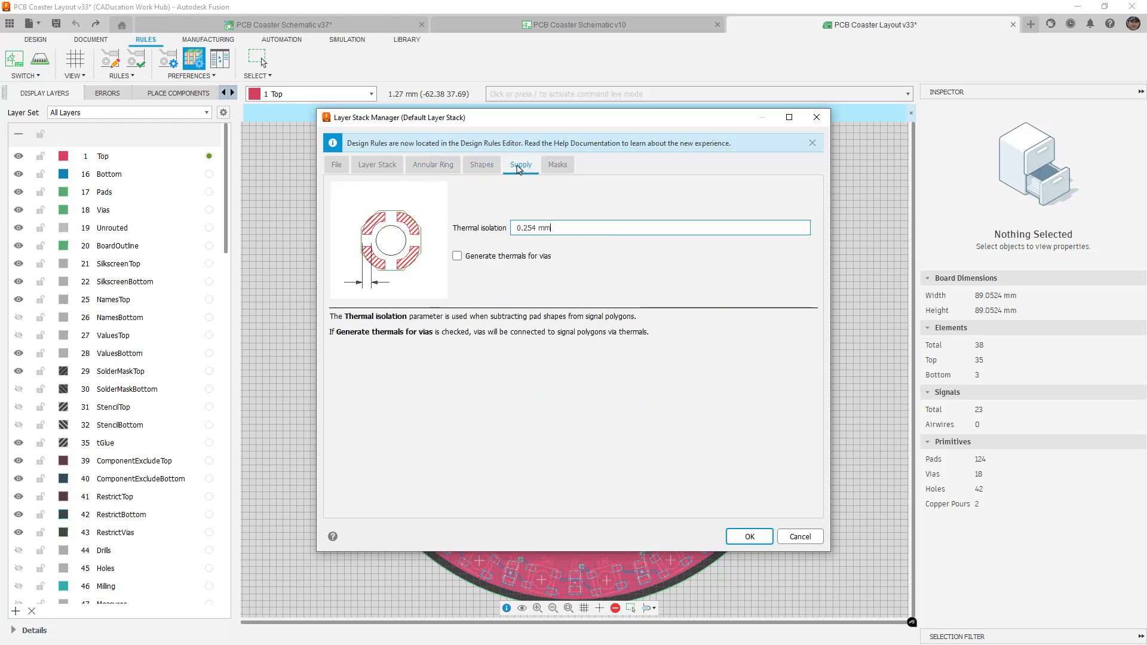
pyautogui.click(557, 165)
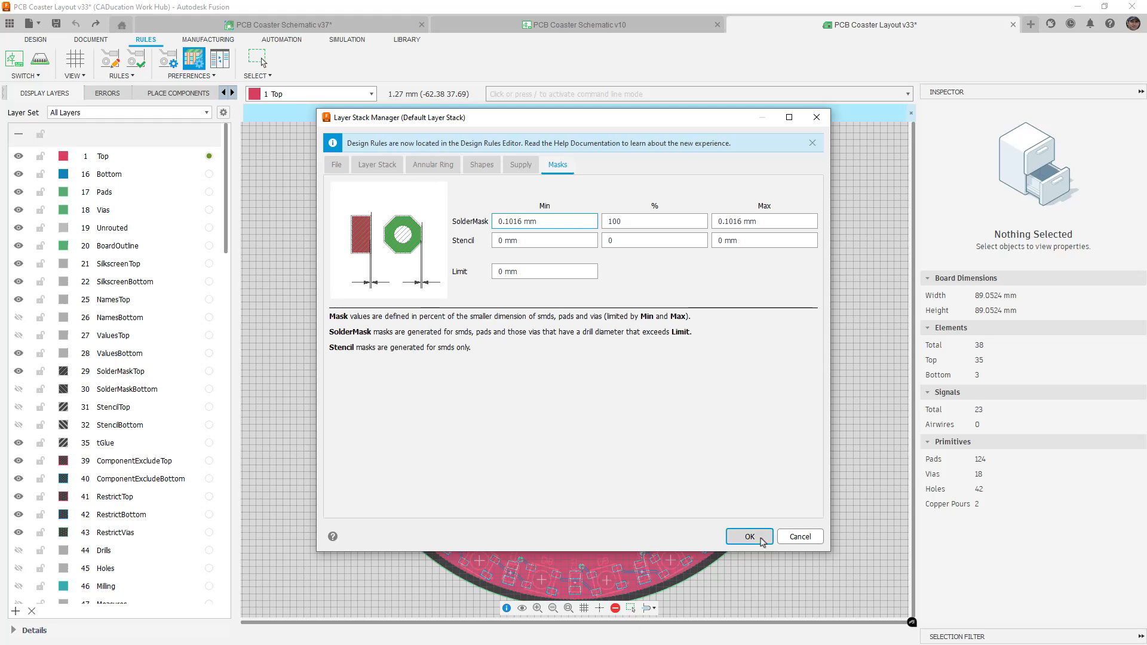
pyautogui.click(749, 536)
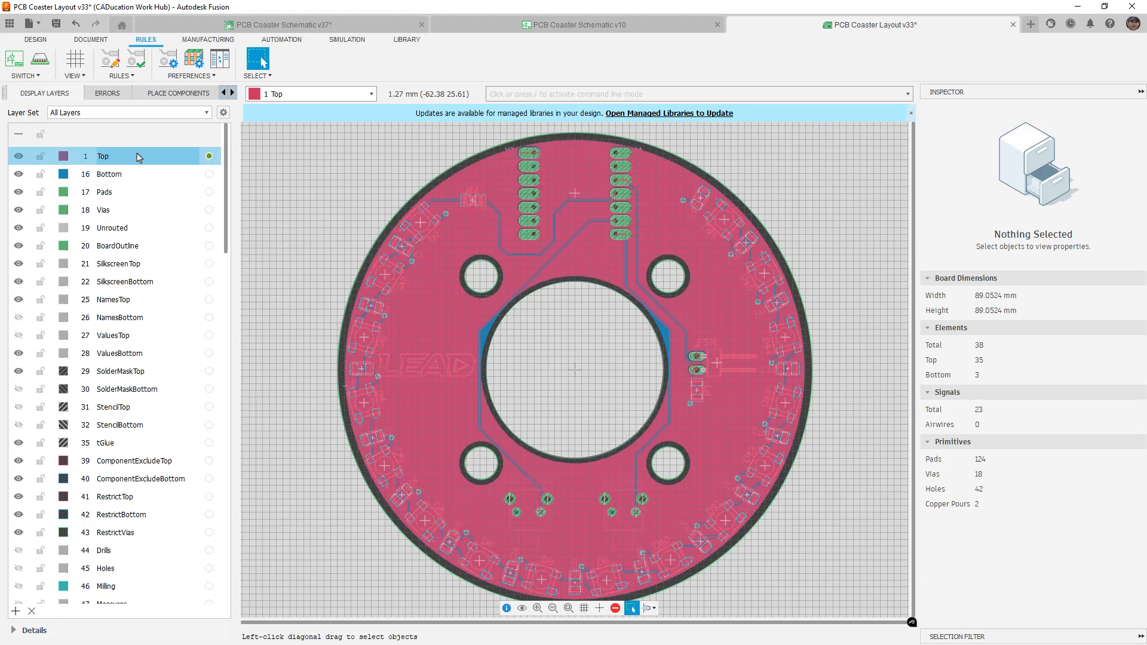
# Show the ERRORS results panel and switch the ribbon to the MANUFACTURING tools
pyautogui.click(107, 94)
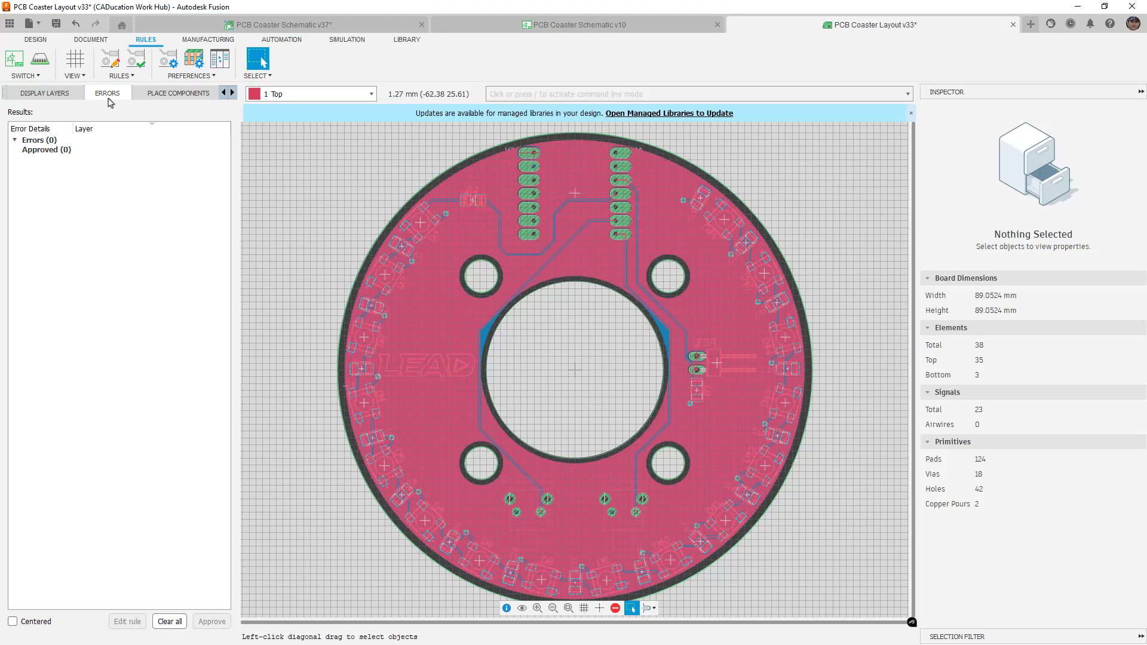
pyautogui.click(209, 42)
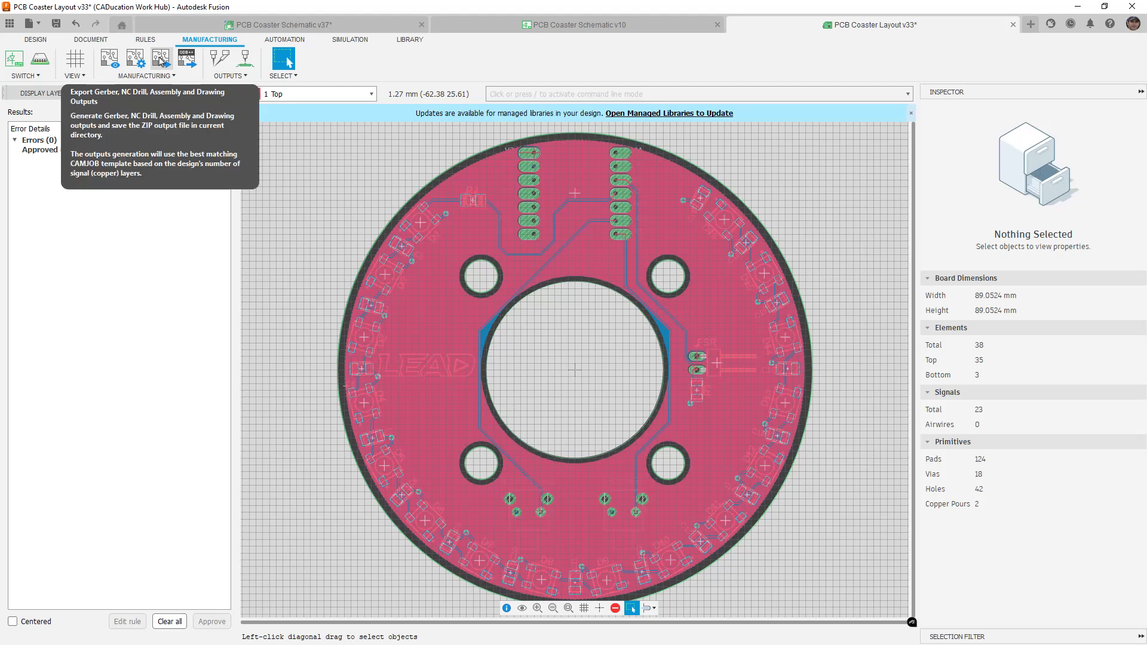
# Open CAM Preview in an enlarged window and zoom in on the header pads and R2 area
pyautogui.click(112, 70)
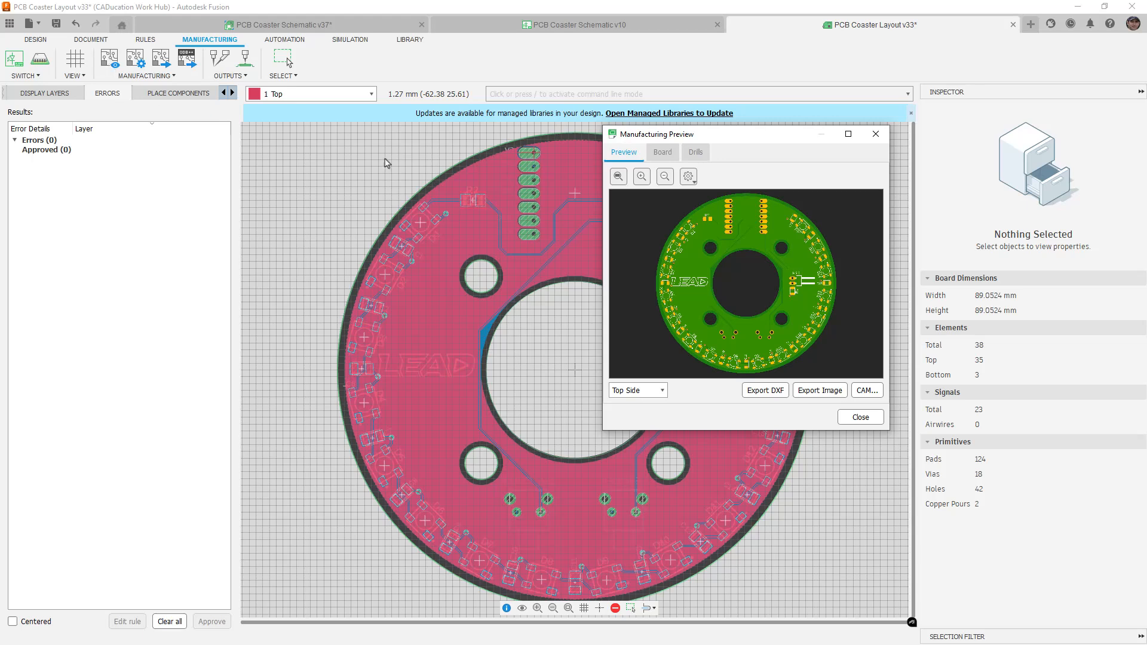
pyautogui.moveTo(603, 431); pyautogui.dragTo(249, 615)
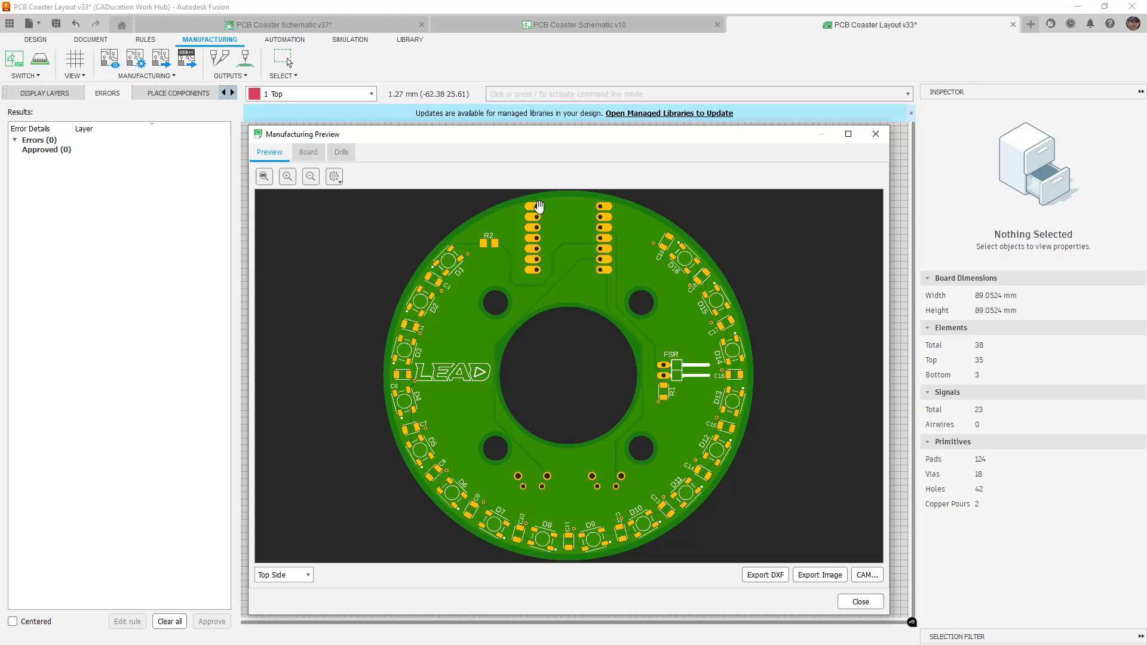
pyautogui.scroll(5, 539, 207)
pyautogui.moveTo(585, 221); pyautogui.dragTo(584, 255)
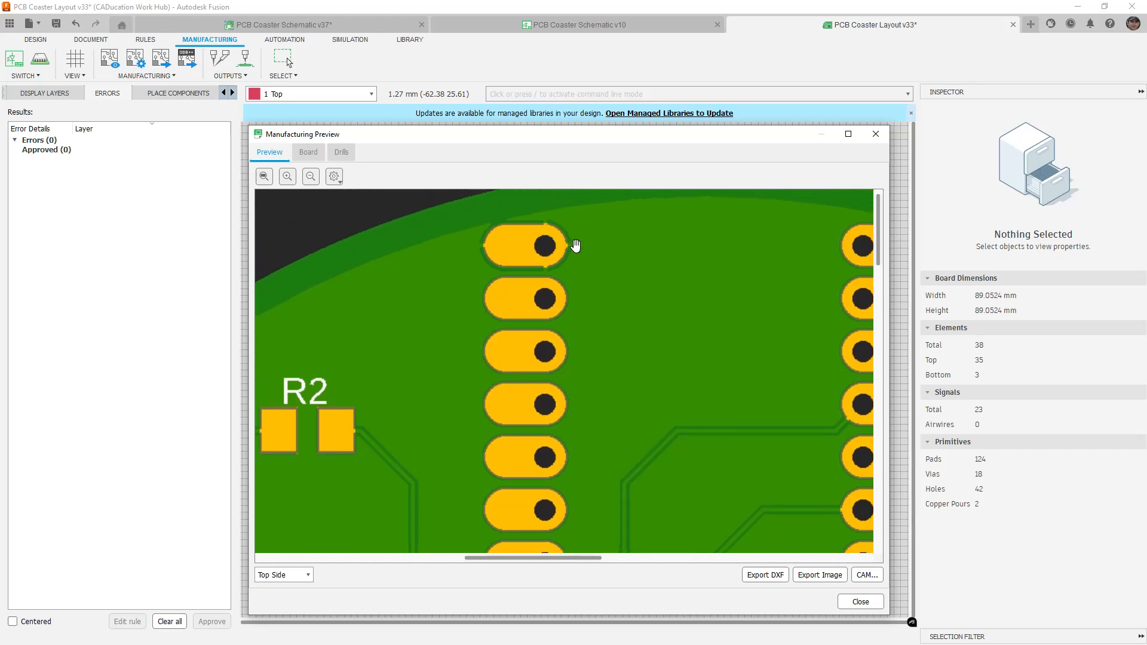
pyautogui.moveTo(402, 256); pyautogui.dragTo(439, 208)
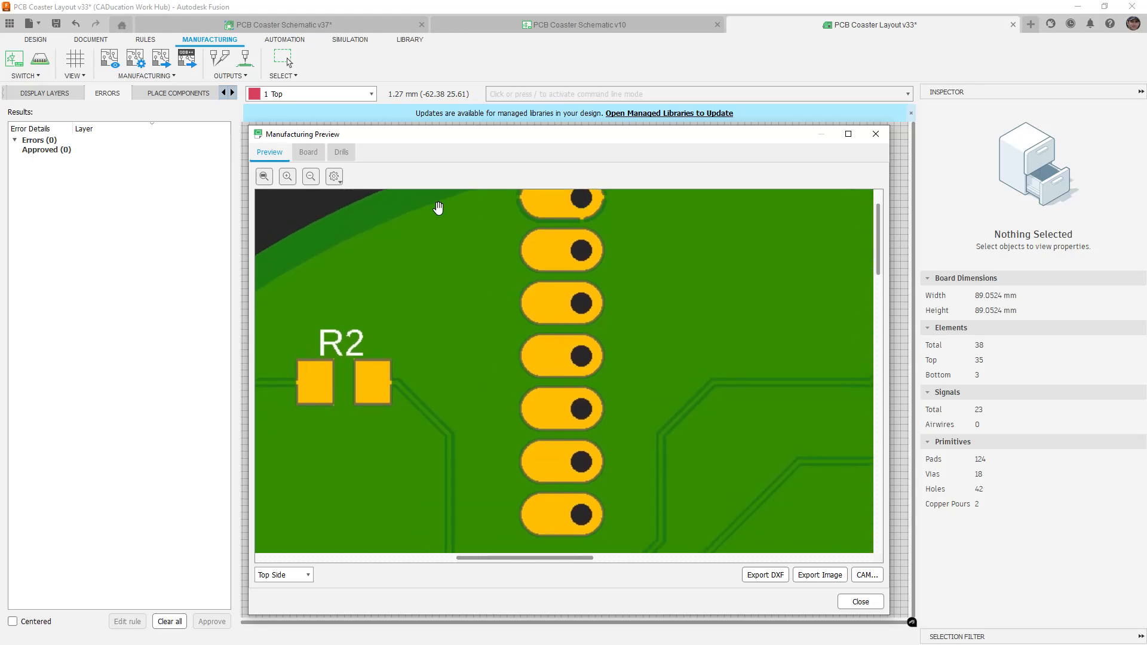
# View the board's Bottom Side around the labeled header pads, then switch back to Top Side
pyautogui.click(308, 574)
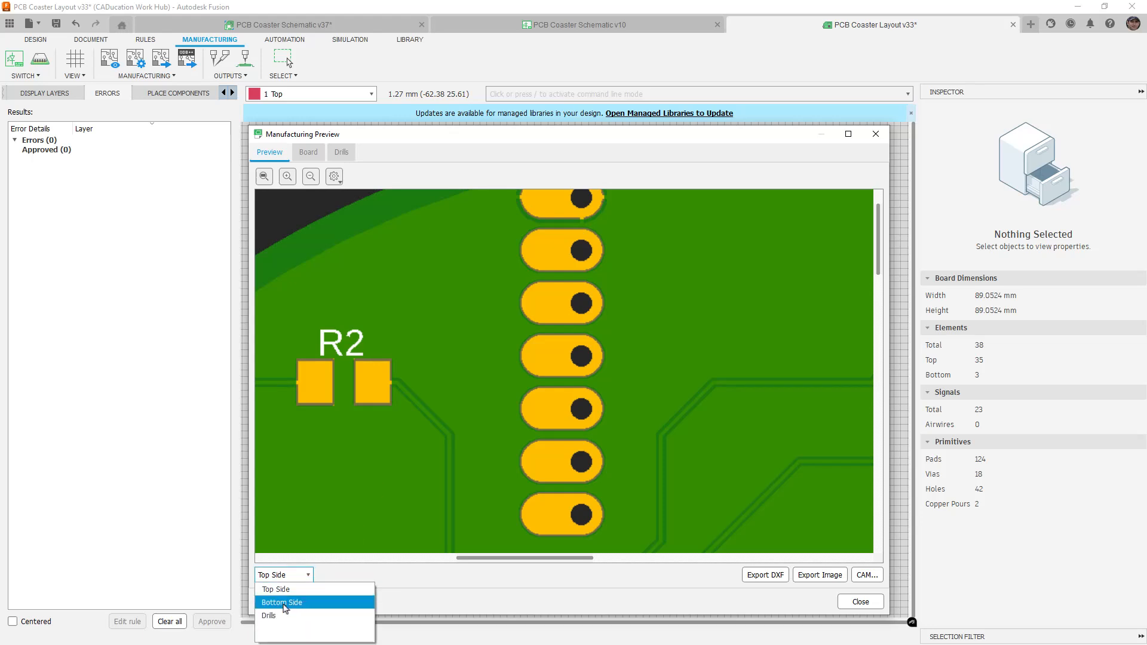
pyautogui.click(284, 605)
pyautogui.moveTo(552, 312); pyautogui.dragTo(532, 385)
pyautogui.moveTo(673, 369); pyautogui.dragTo(392, 349)
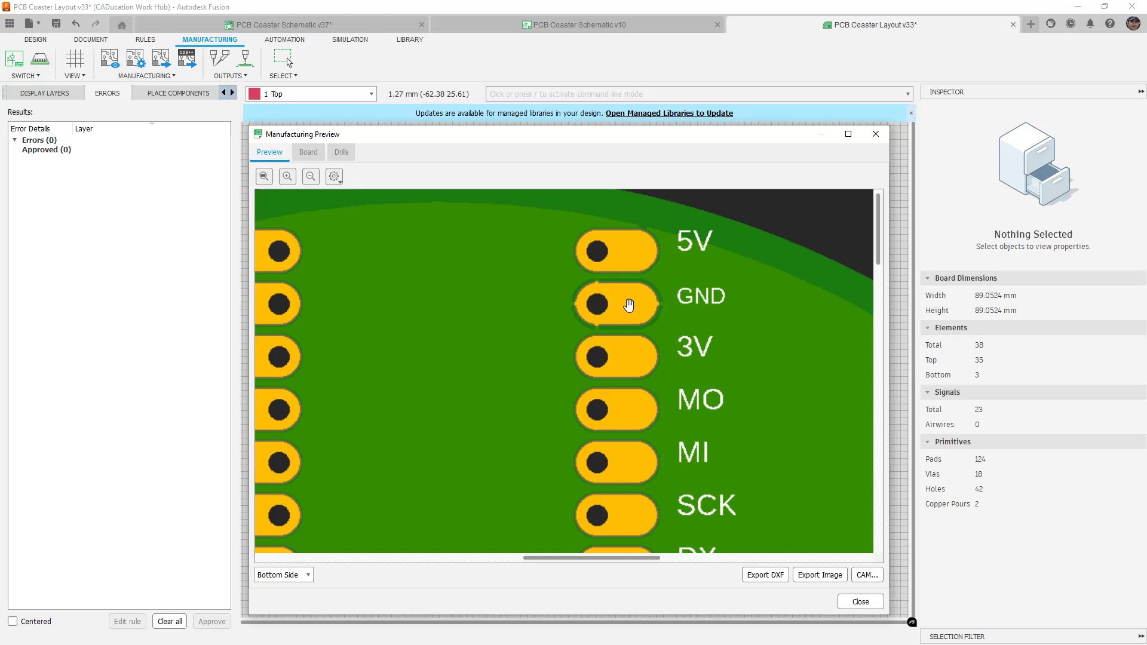
pyautogui.scroll(-6, 631, 305)
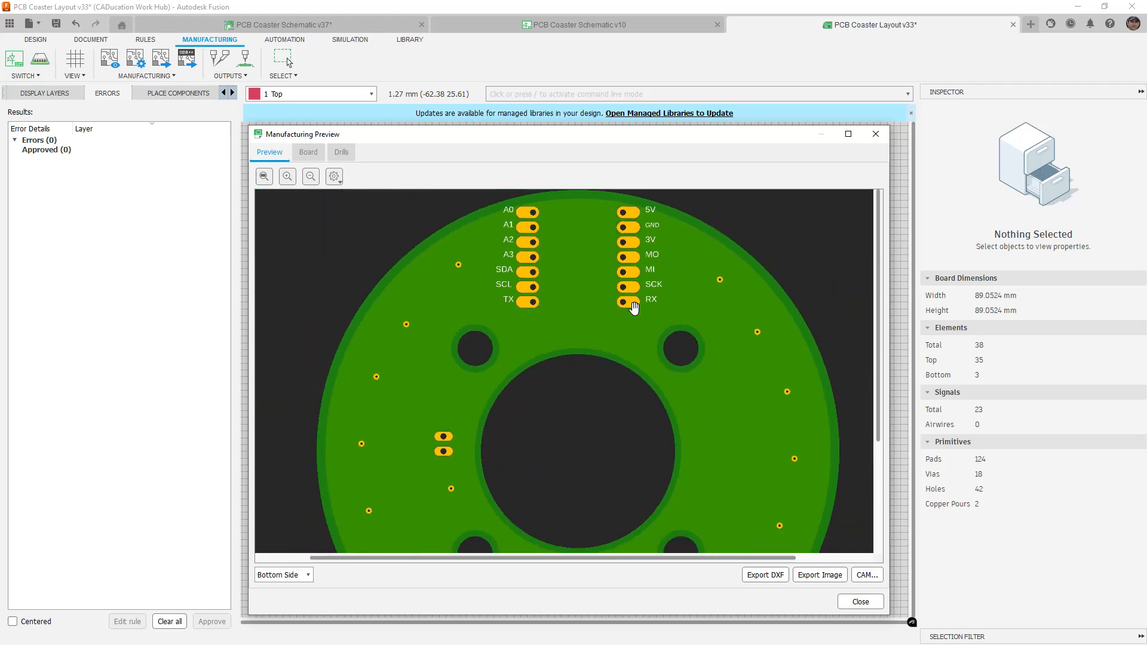
pyautogui.scroll(-1, 633, 308)
pyautogui.scroll(-1, 604, 389)
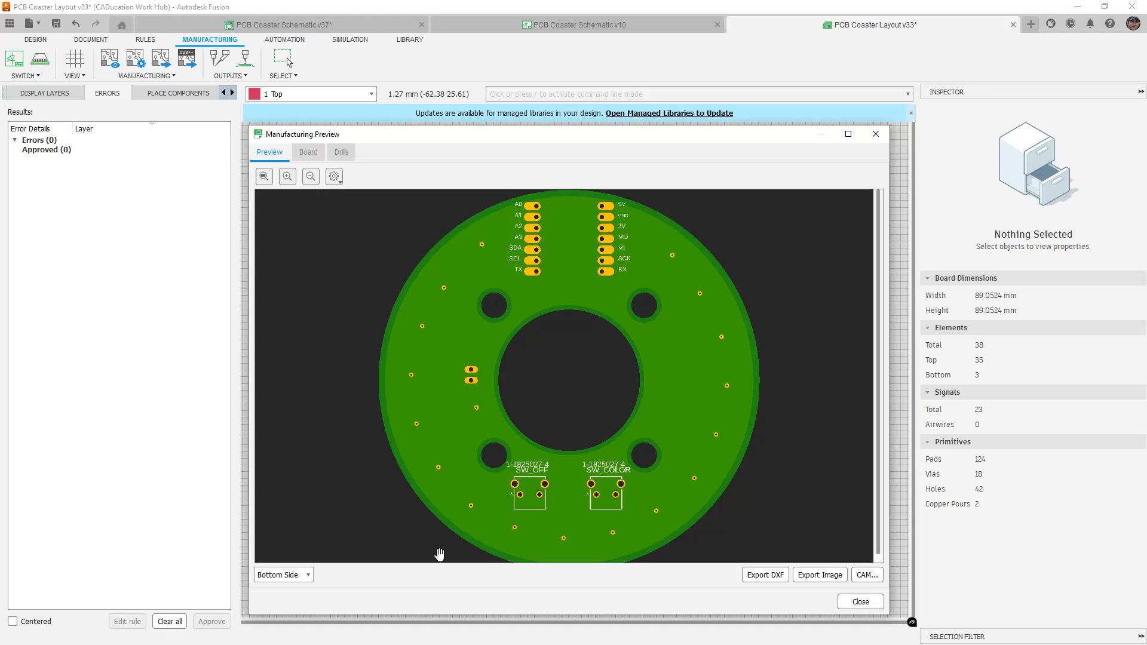
pyautogui.click(308, 574)
pyautogui.click(299, 590)
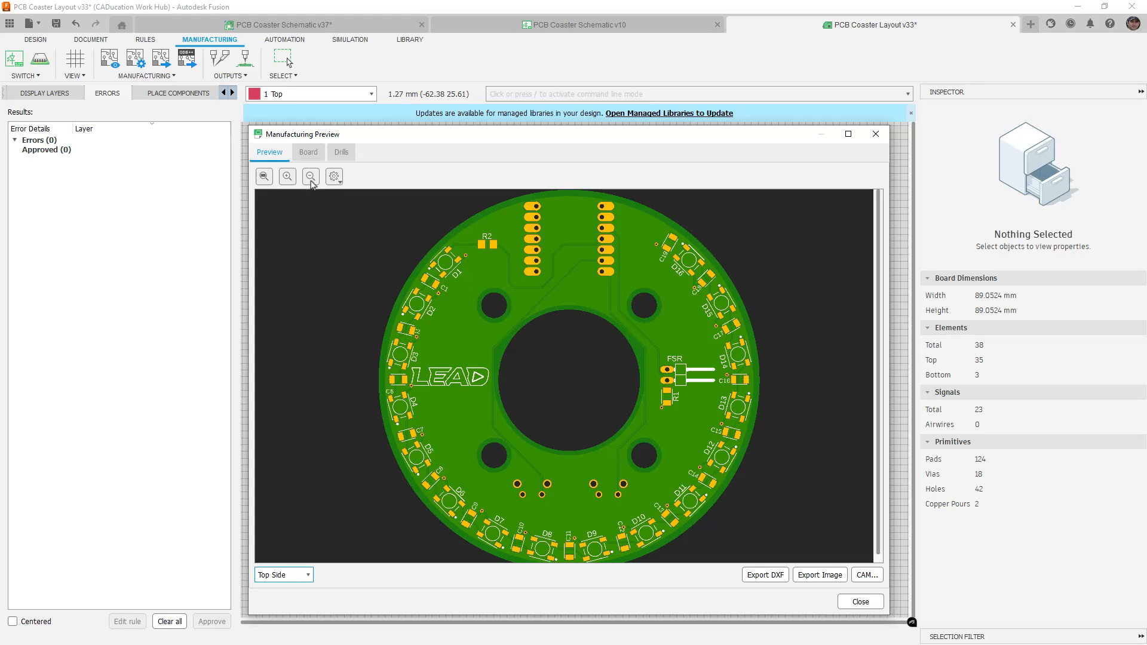
# Review the board summary, drill table and size properties, view the rendered top side, then close the preview
pyautogui.click(308, 152)
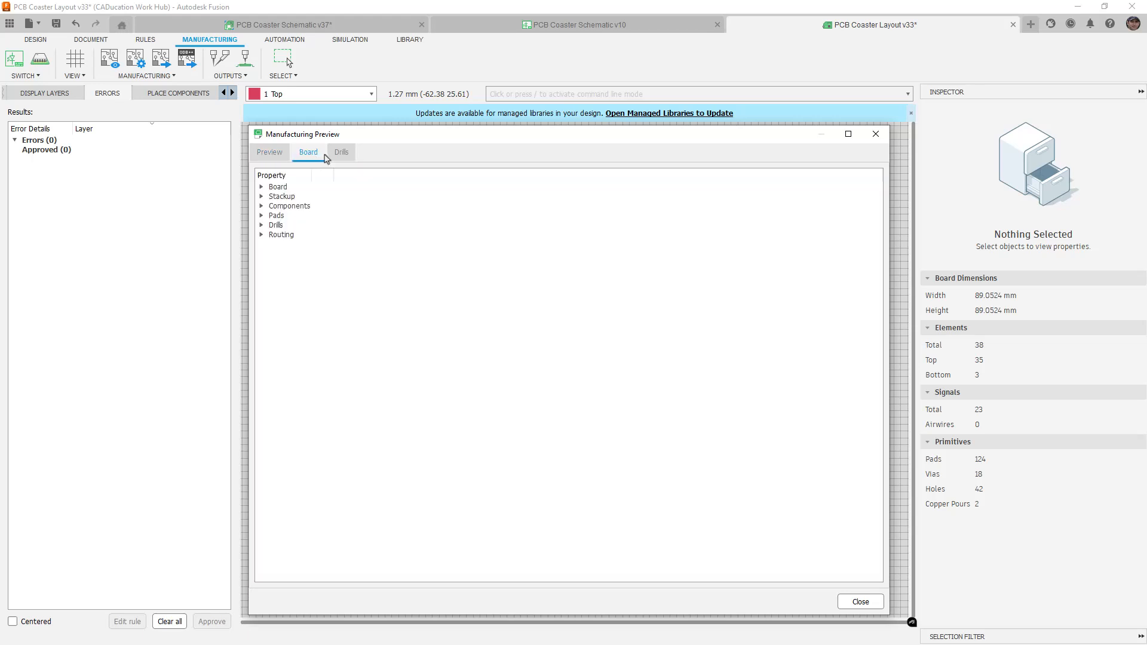
pyautogui.click(341, 154)
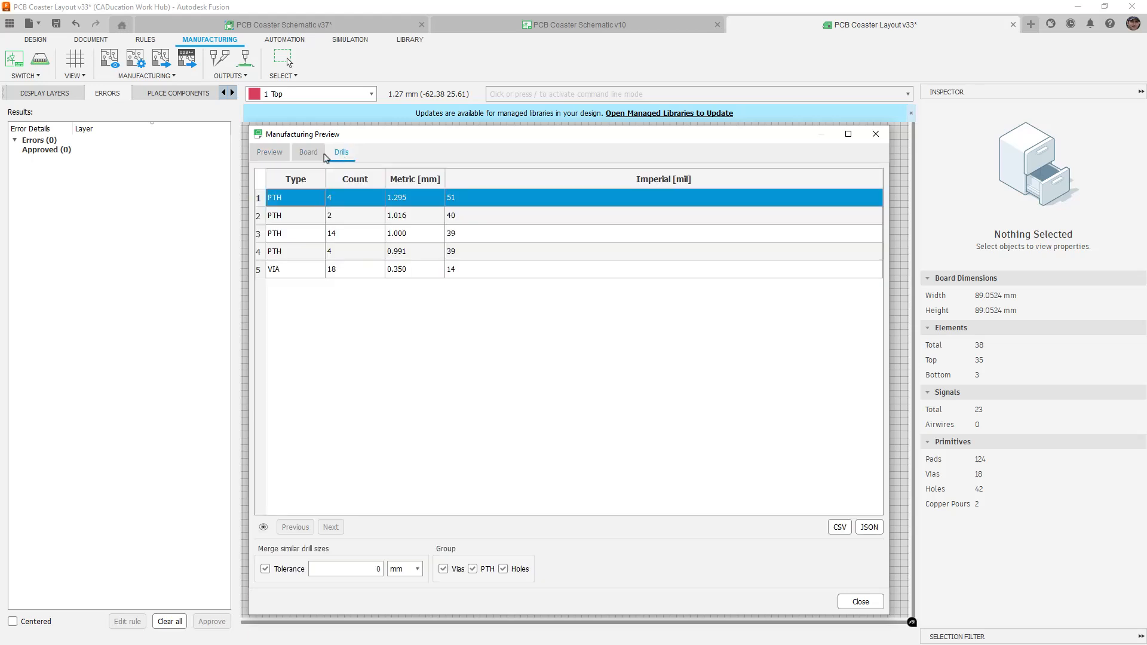
pyautogui.click(312, 154)
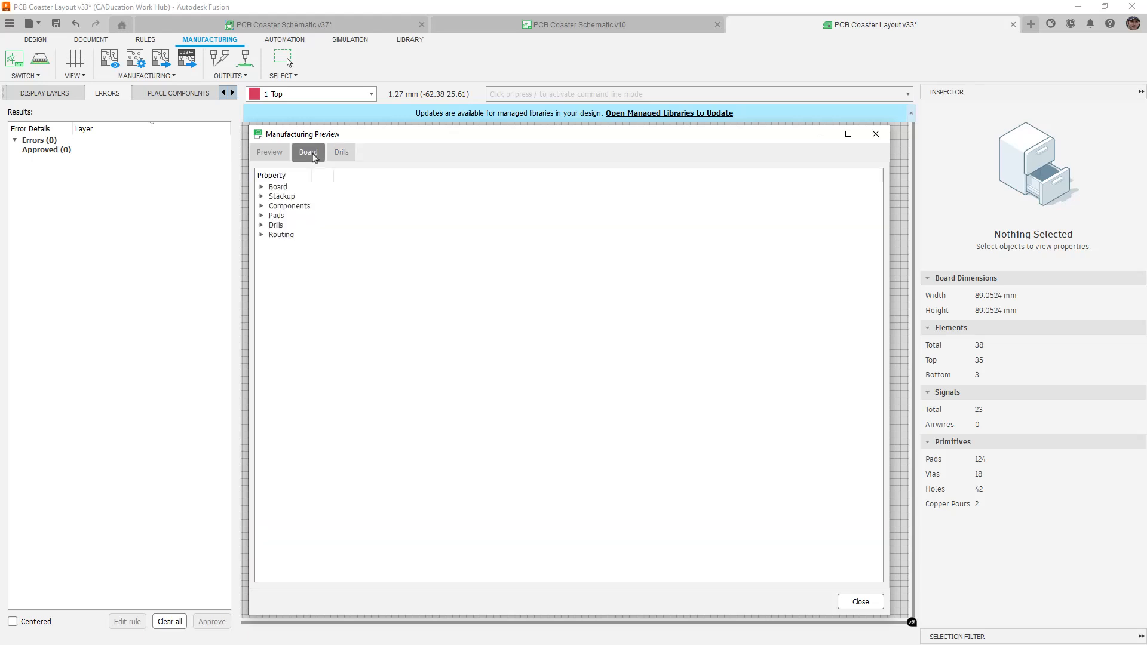
pyautogui.click(262, 187)
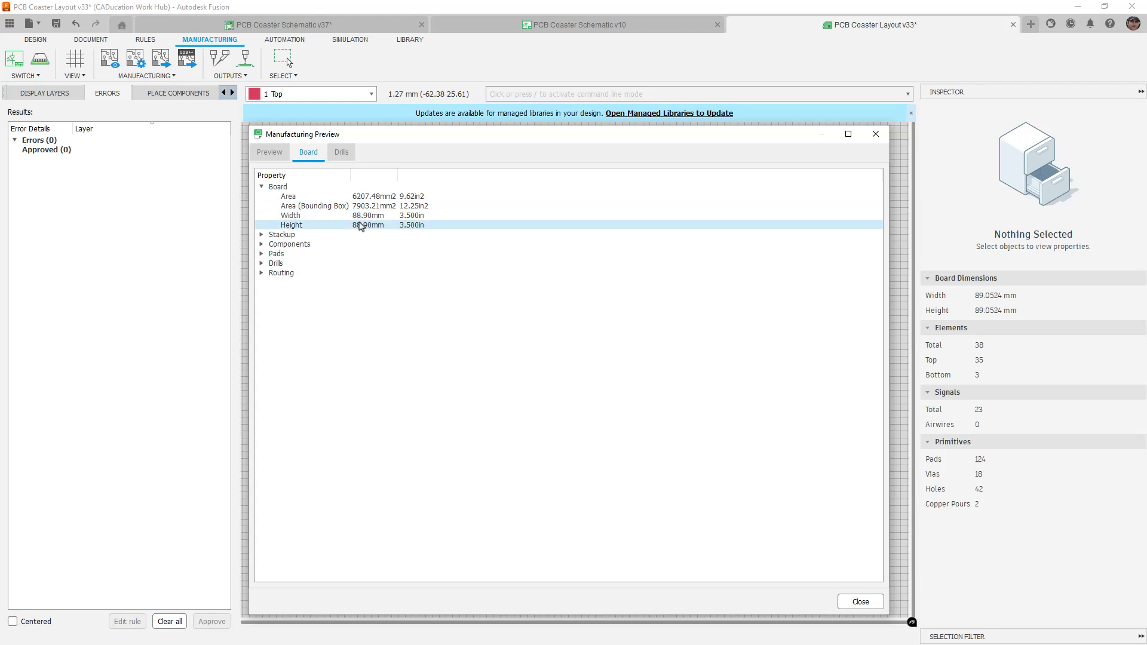
pyautogui.click(270, 153)
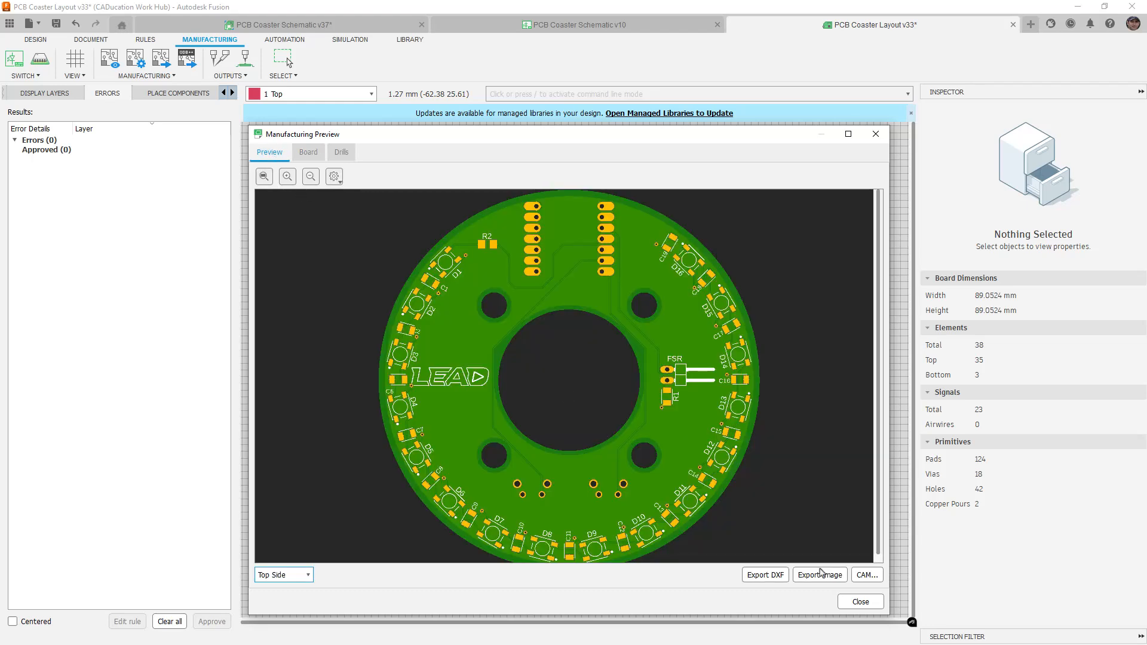
pyautogui.click(853, 602)
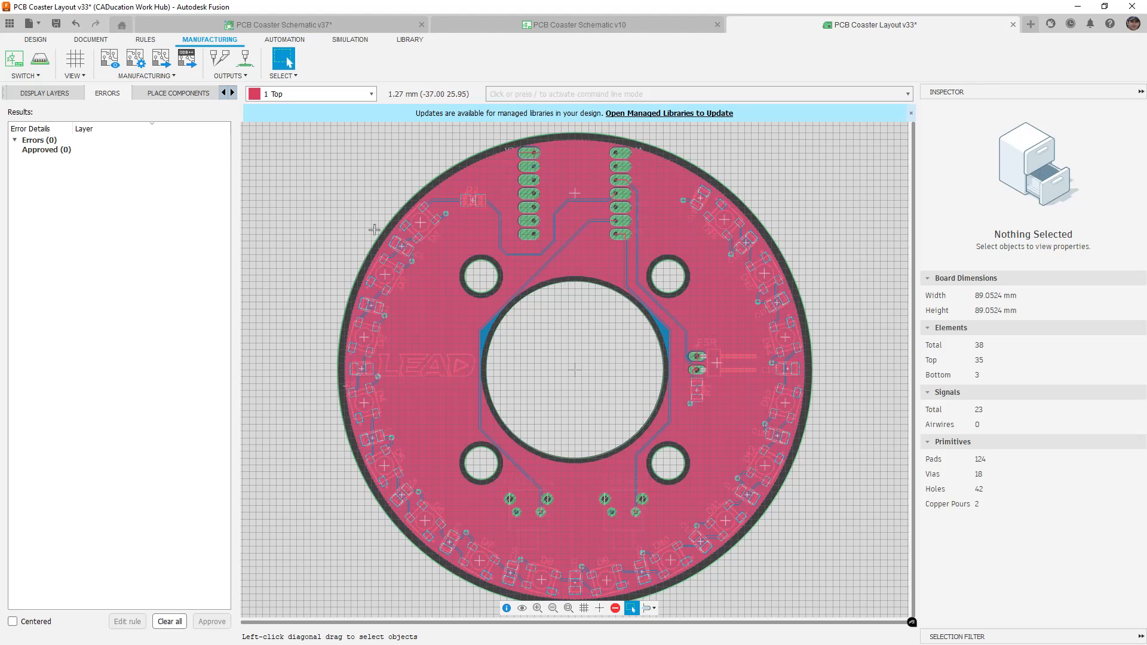
# Reopen Manufacturing Preview, cancel its CAM dialog, then open CAM Processor and collapse the ODB++ outputs
pyautogui.click(121, 63)
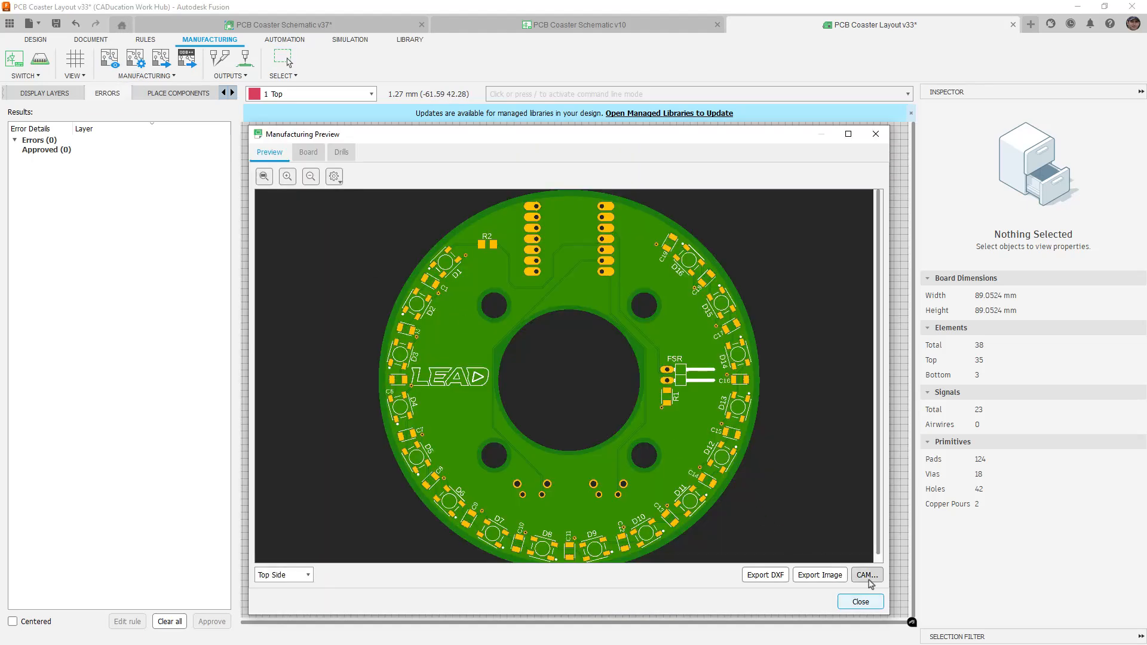
pyautogui.click(868, 578)
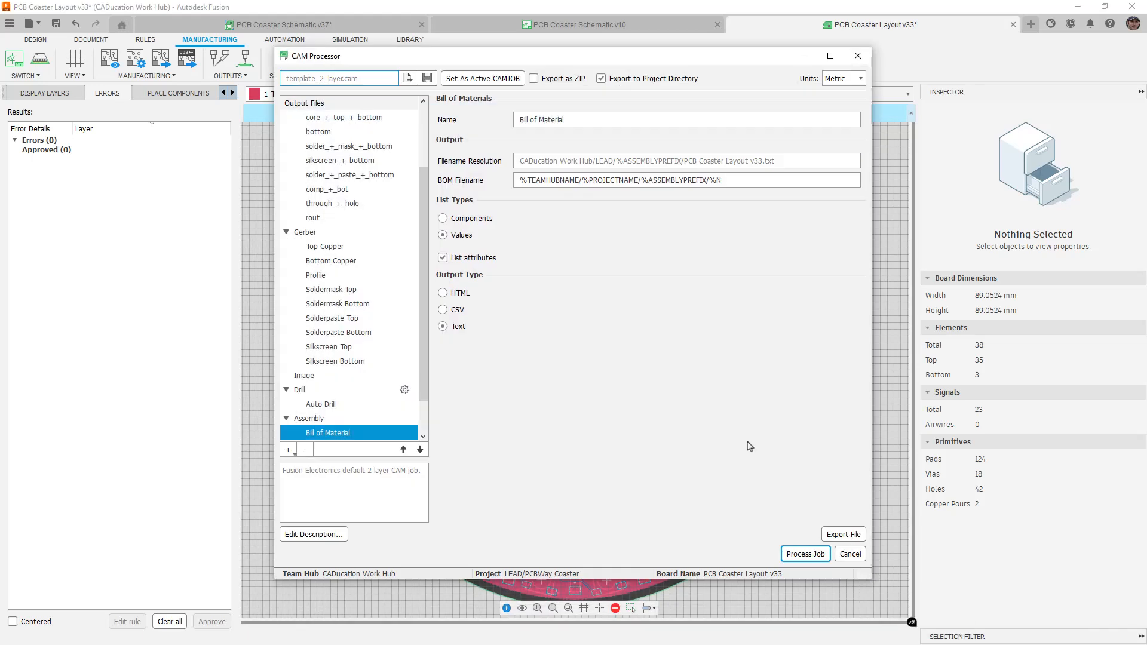
pyautogui.click(849, 553)
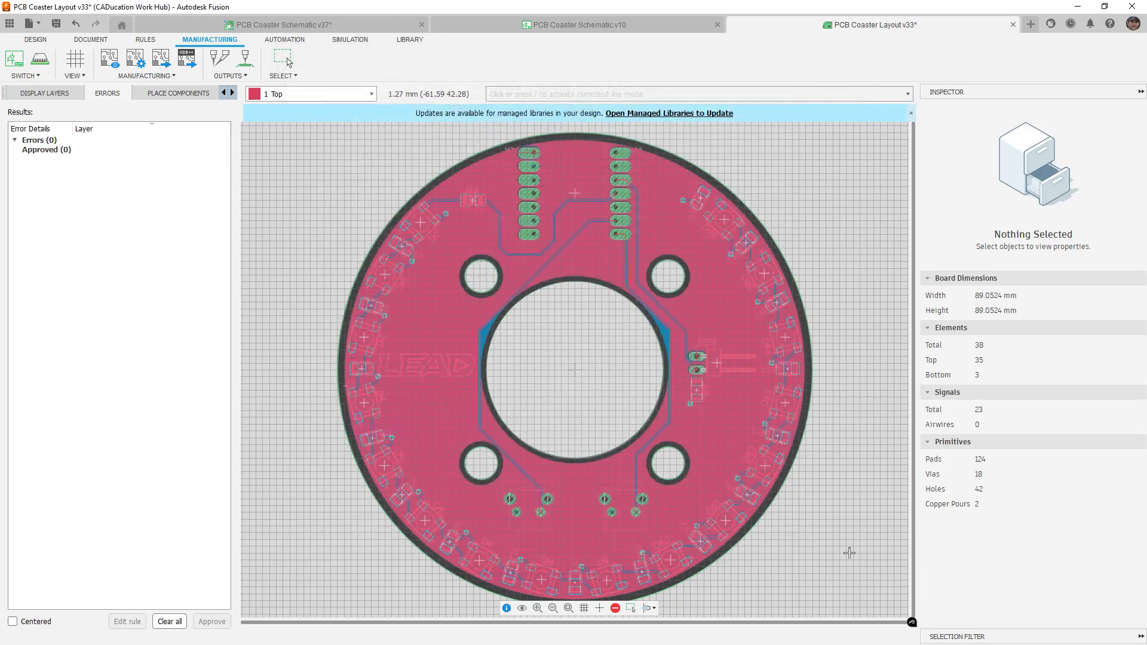
pyautogui.click(139, 64)
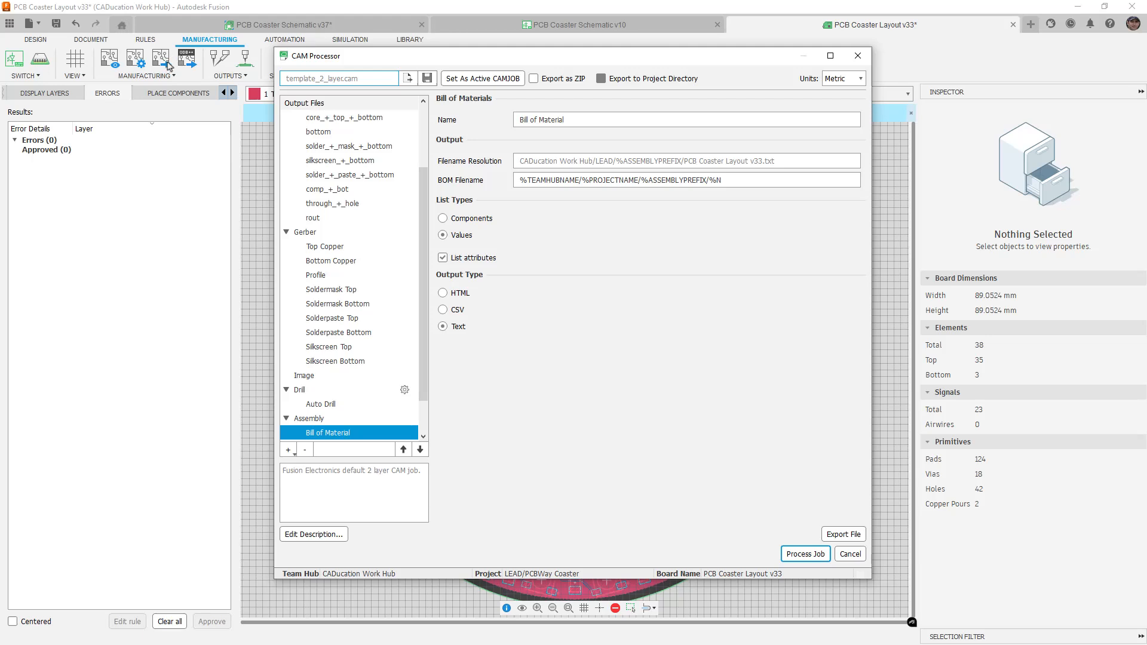
pyautogui.scroll(3, 352, 233)
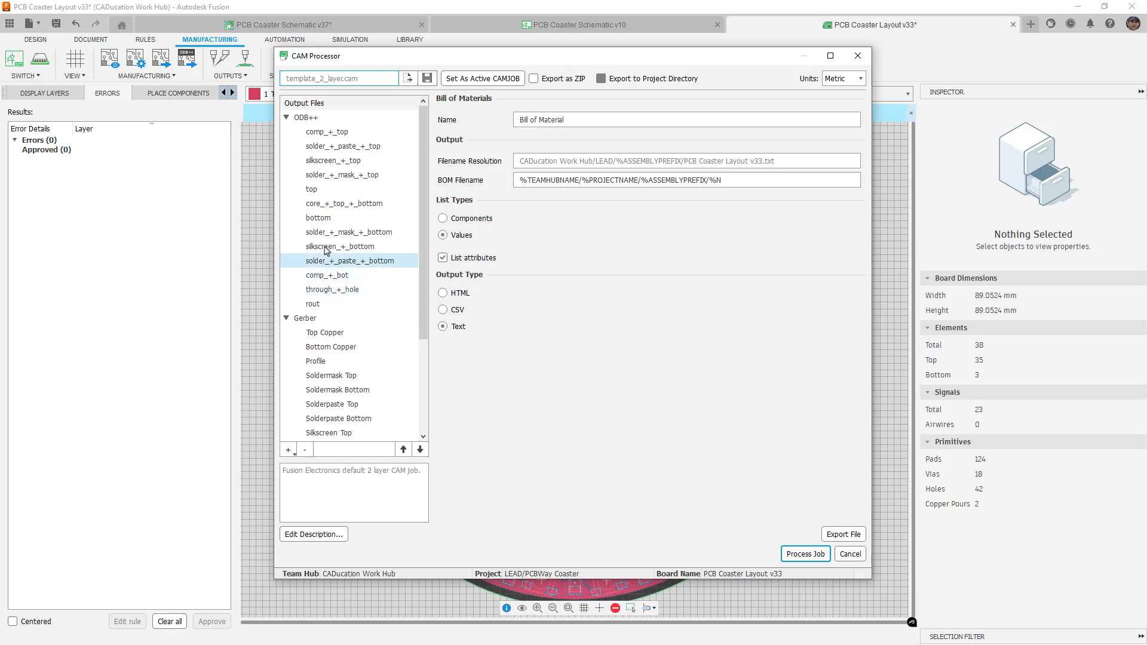
pyautogui.click(287, 118)
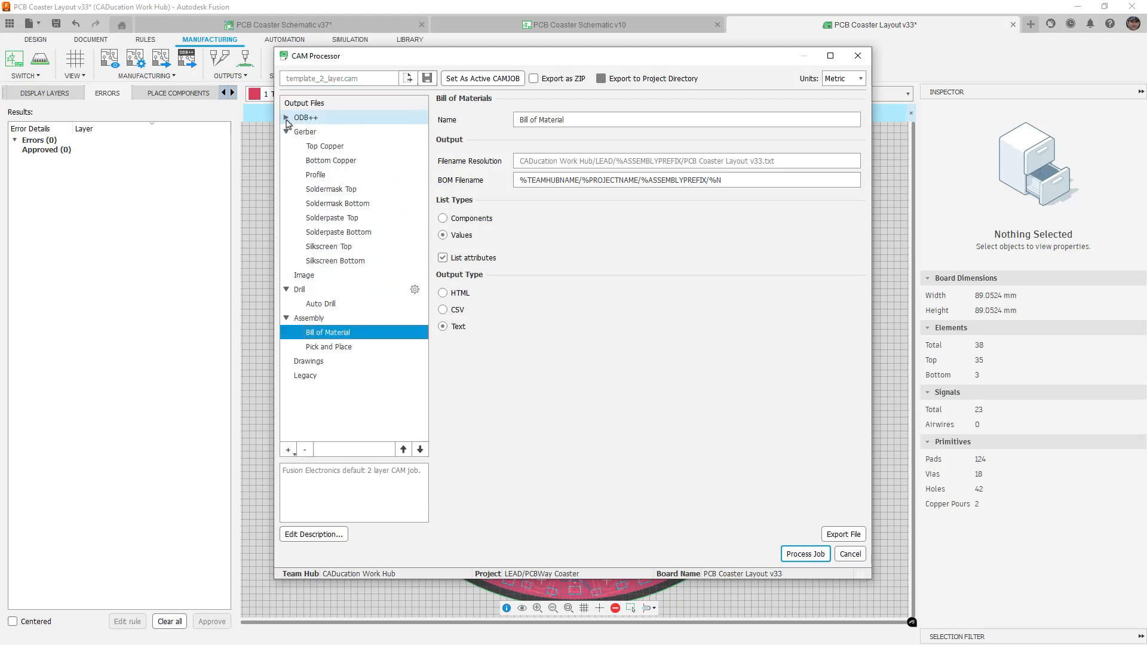
# Zoom into the Top Copper output and pan across its connector pads and traces
pyautogui.click(327, 146)
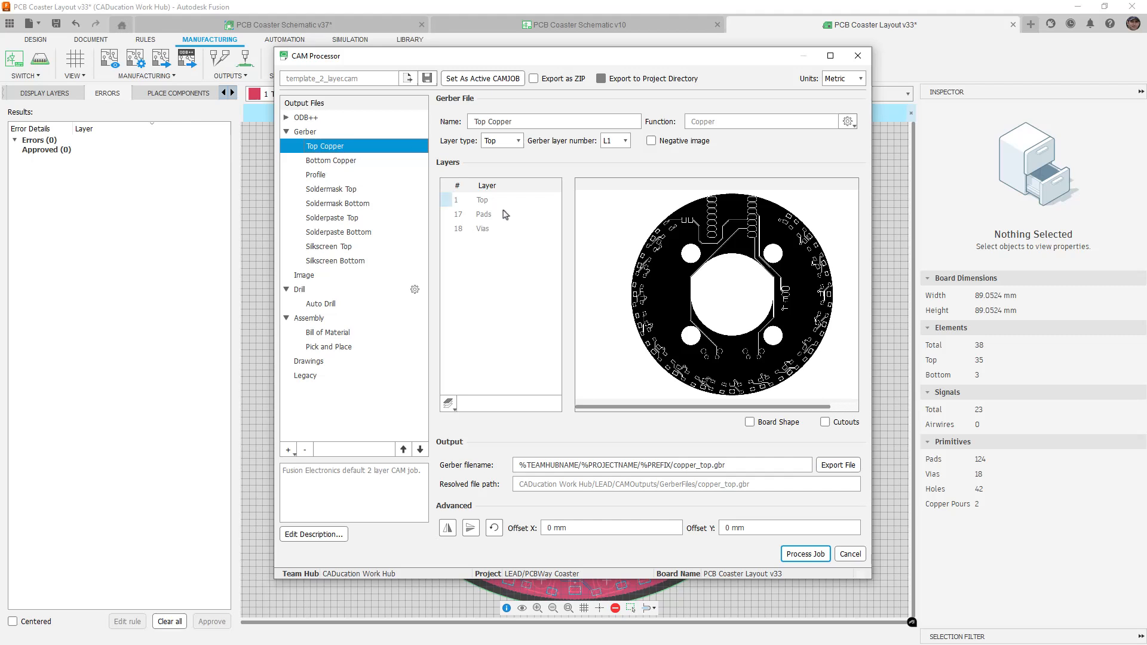
pyautogui.scroll(5, 718, 190)
pyautogui.scroll(3, 717, 189)
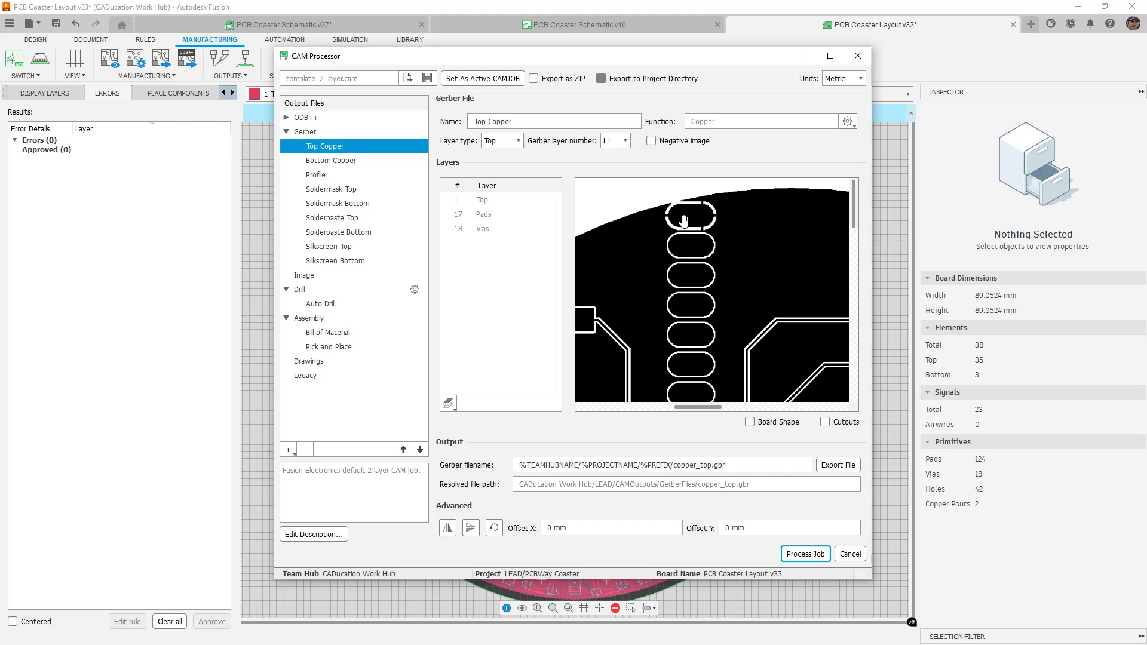
pyautogui.moveTo(692, 299); pyautogui.dragTo(735, 269)
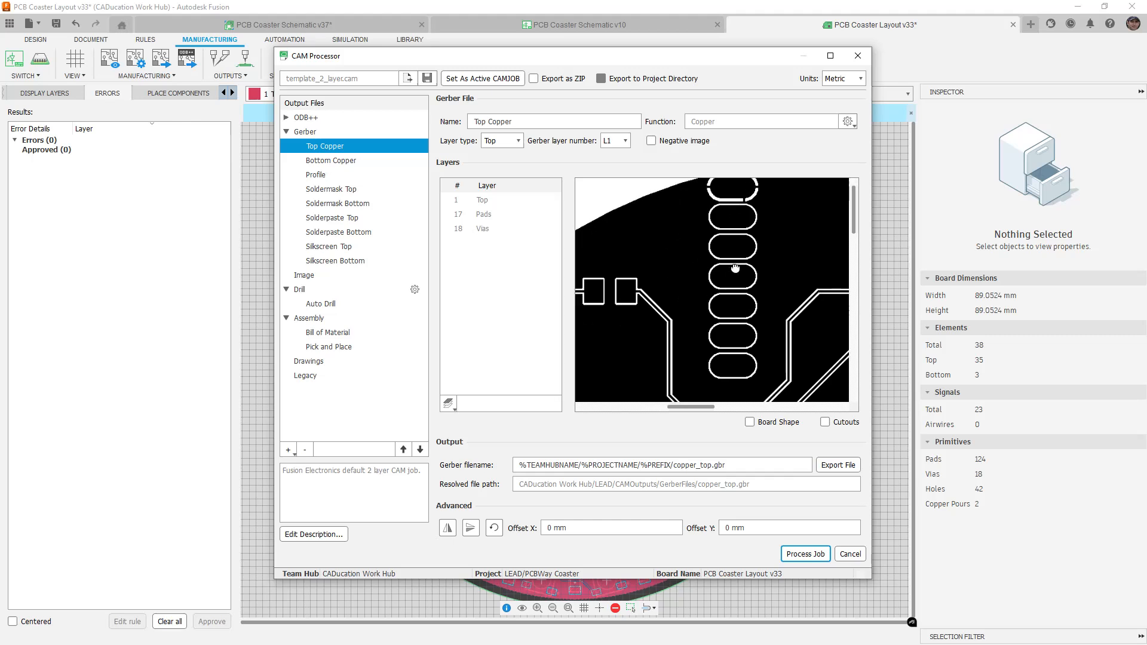
pyautogui.moveTo(695, 316); pyautogui.dragTo(807, 255)
pyautogui.moveTo(670, 258); pyautogui.dragTo(675, 255)
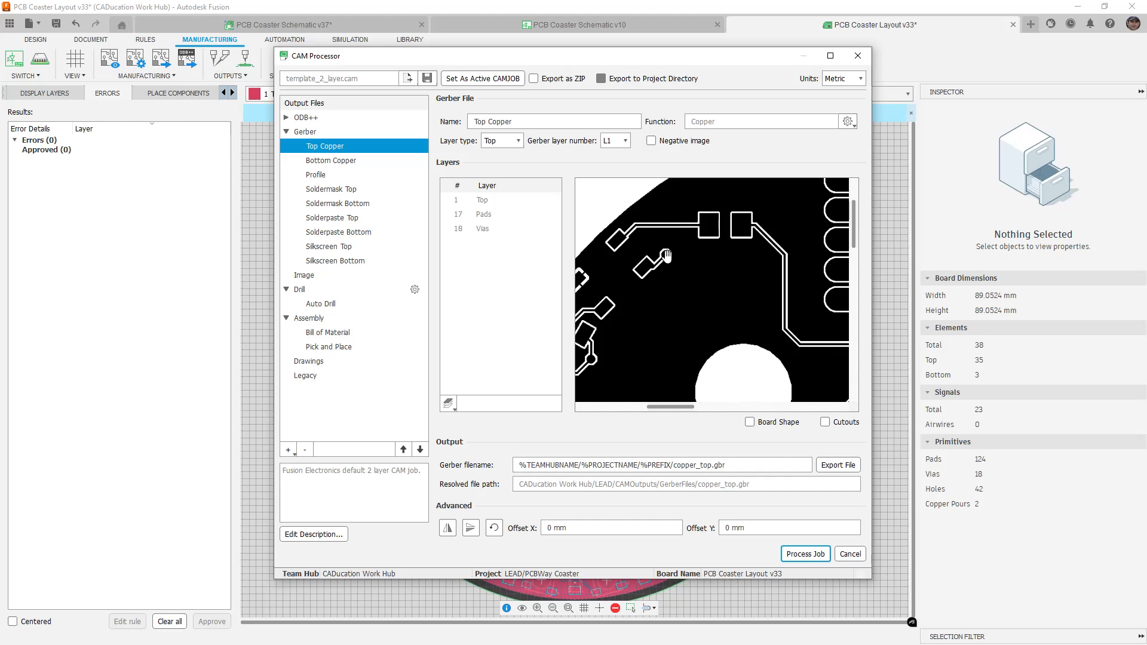
pyautogui.moveTo(831, 194); pyautogui.dragTo(629, 305)
# Zoom into the Bottom Copper output, then show the board Profile output written to profile.gbr
pyautogui.click(357, 161)
pyautogui.scroll(5, 724, 217)
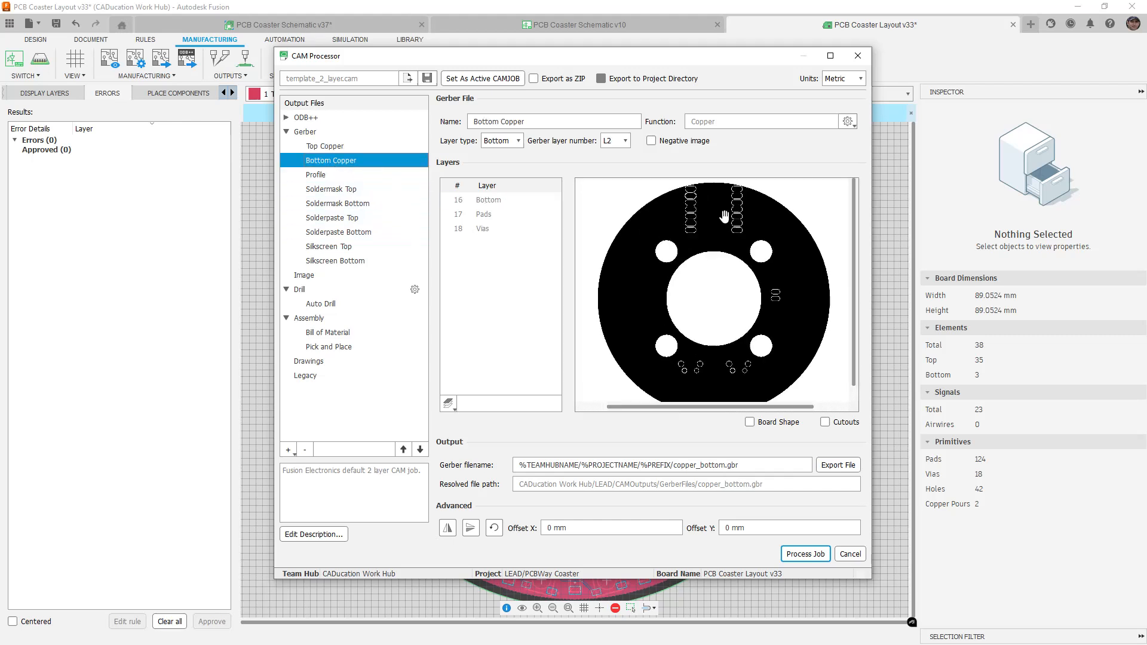
pyautogui.scroll(3, 693, 206)
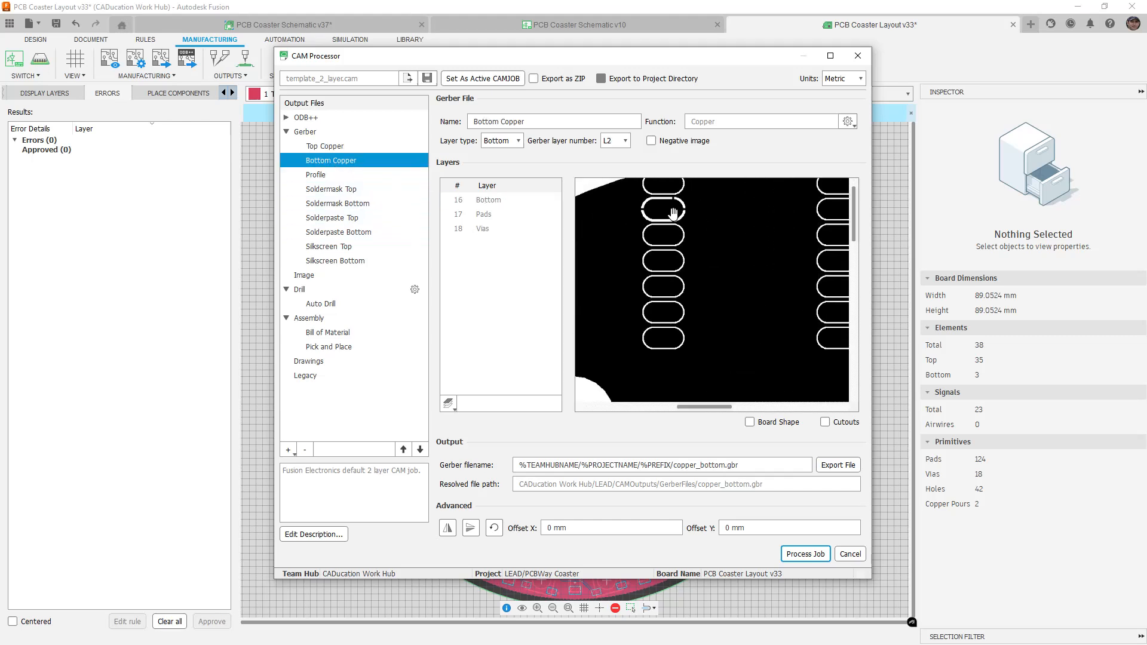
pyautogui.scroll(-6, 676, 218)
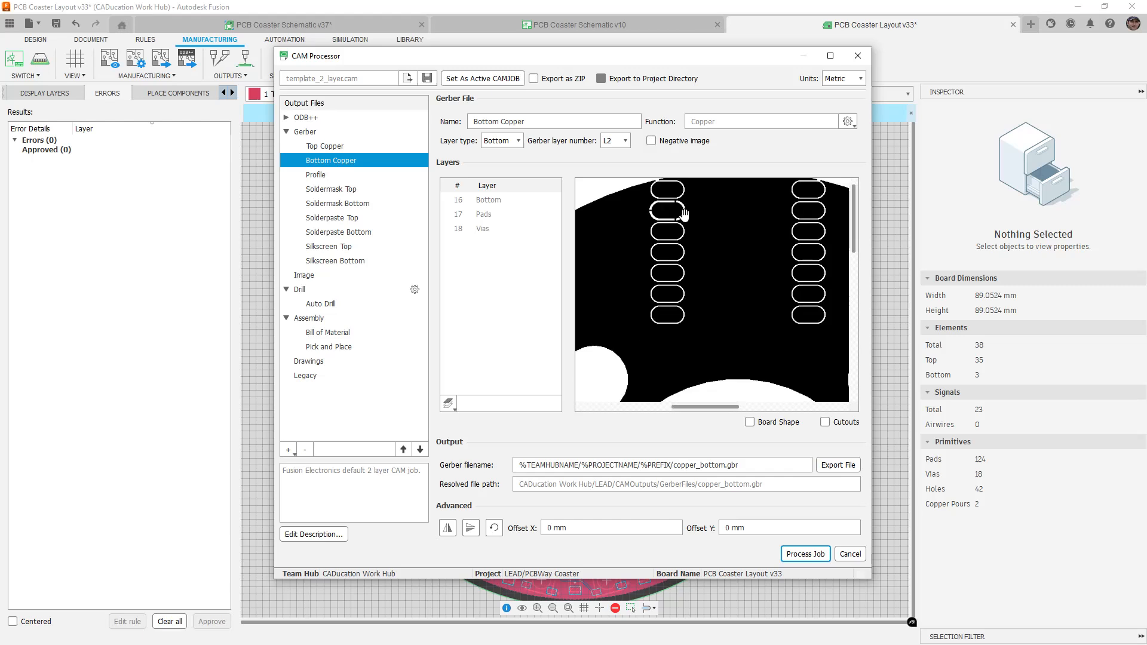
pyautogui.click(326, 174)
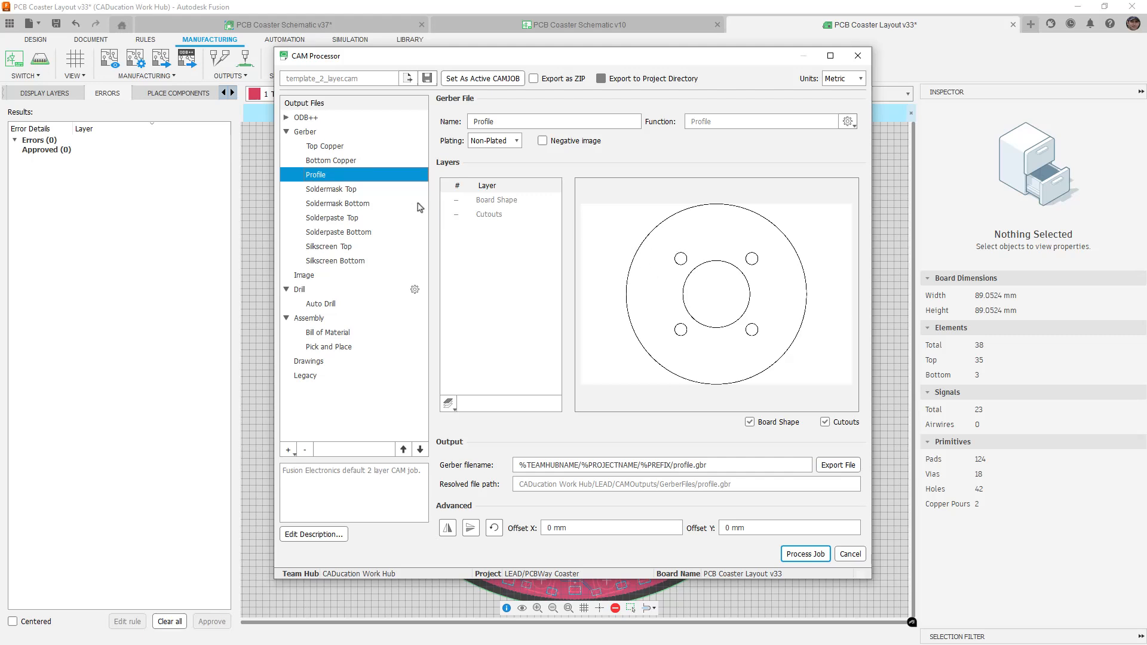
# Check Soldermask Top, Solderpaste Top and Silkscreen Top around D1, C1 and LEAD, then view Auto Drill settings
pyautogui.click(358, 195)
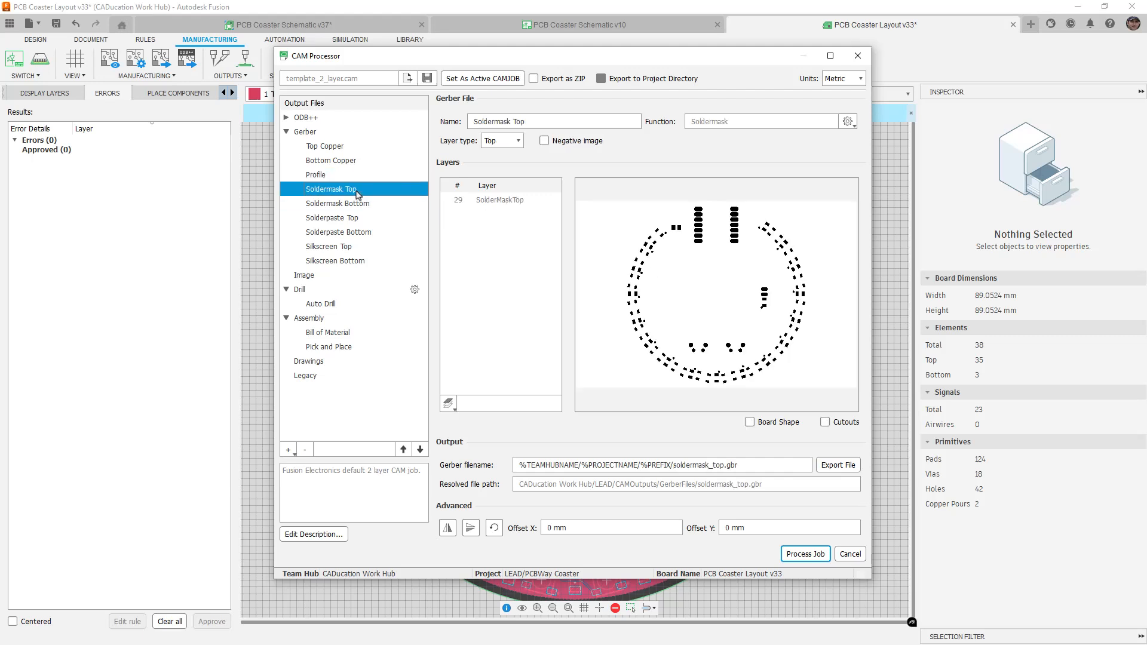
pyautogui.click(353, 219)
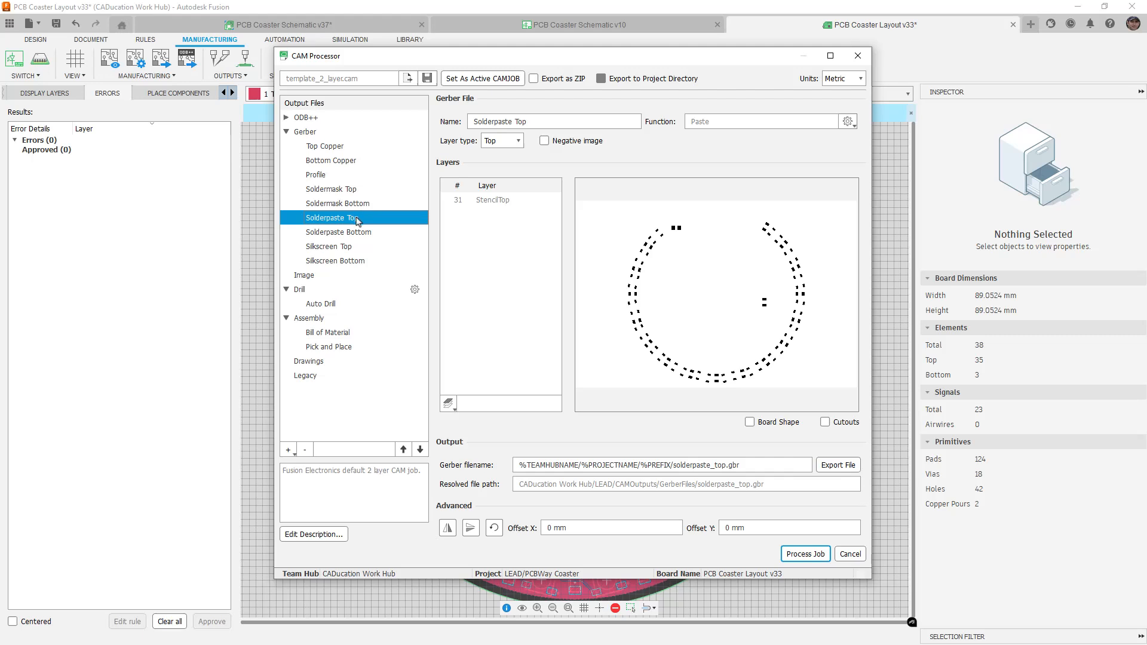
pyautogui.click(339, 247)
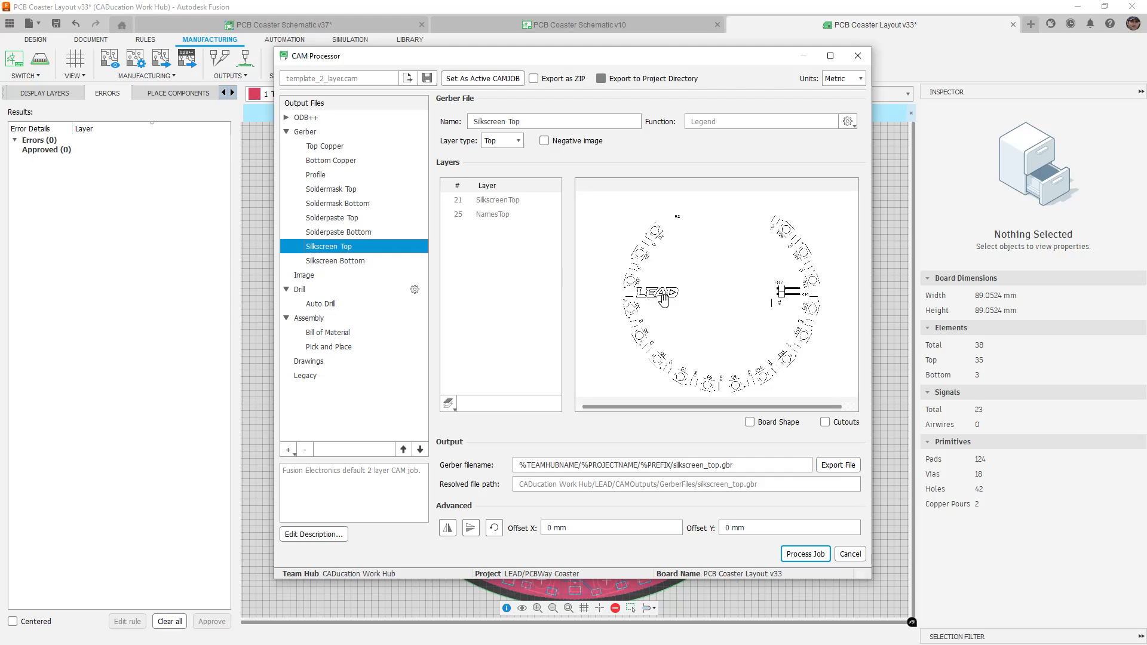
pyautogui.scroll(5, 645, 285)
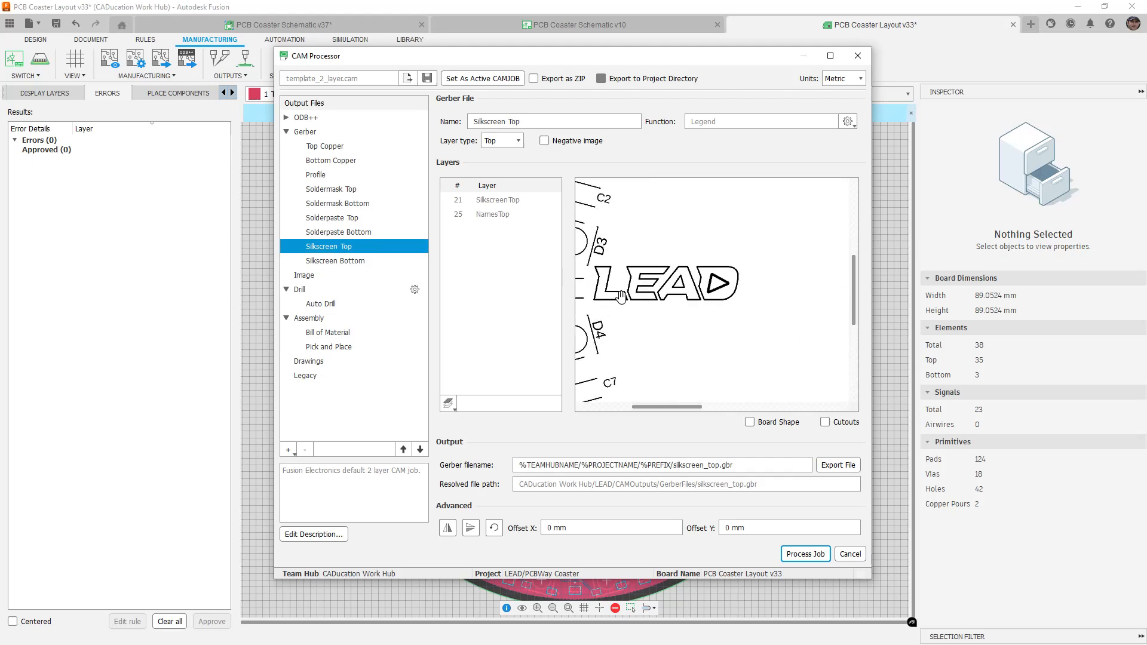
pyautogui.scroll(1, 696, 366)
pyautogui.moveTo(726, 267); pyautogui.dragTo(658, 207)
pyautogui.moveTo(755, 348); pyautogui.dragTo(547, 274)
pyautogui.scroll(-5, 643, 306)
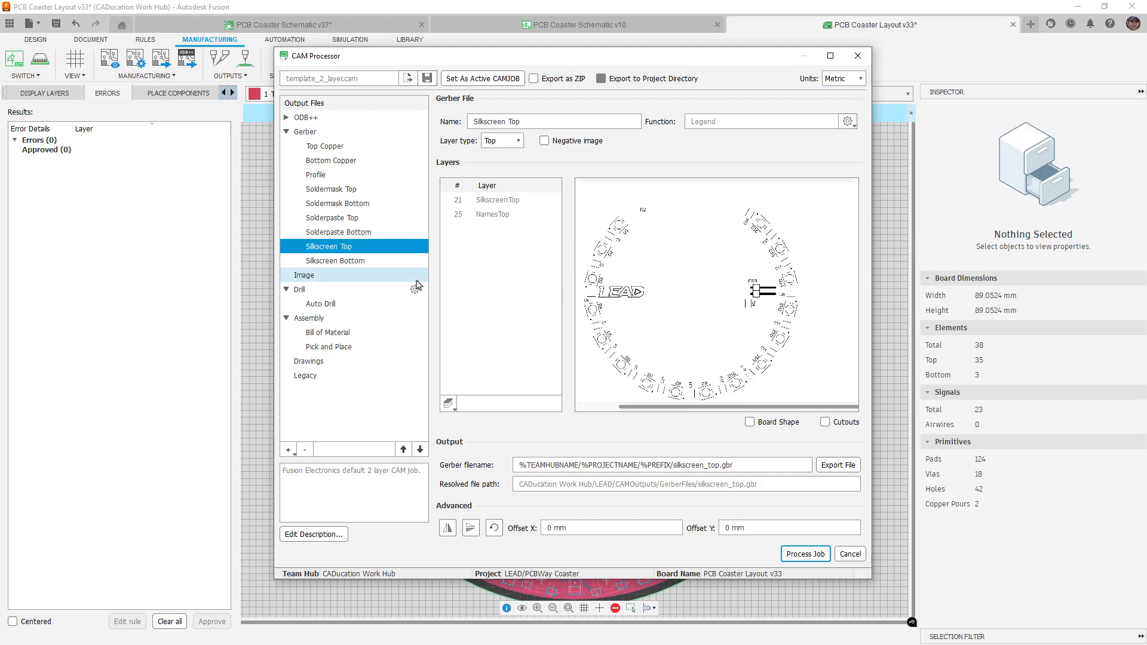
pyautogui.click(348, 290)
pyautogui.click(343, 304)
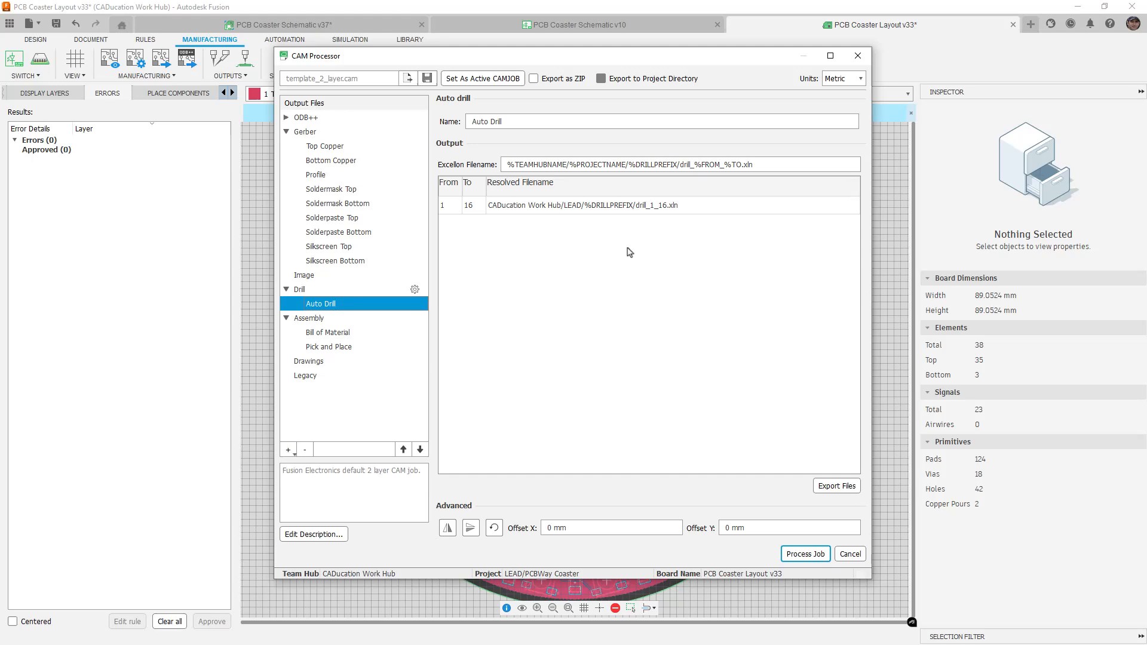
# Check the Bill of Material and Pick and Place outputs, then switch on Export as ZIP
pyautogui.click(336, 333)
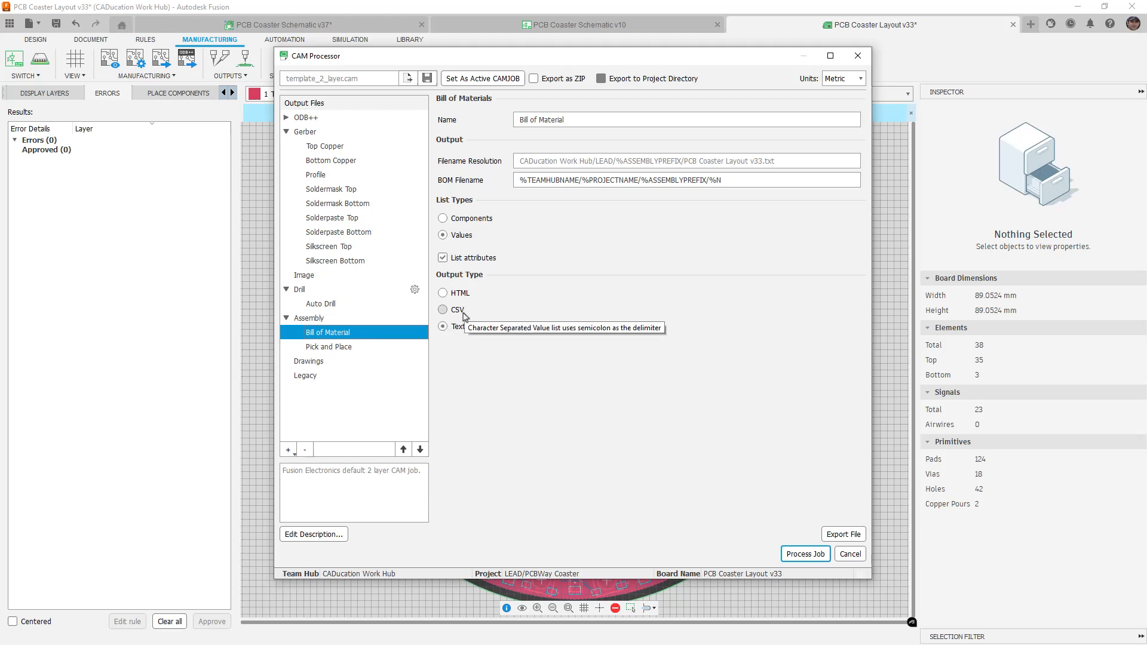
pyautogui.click(346, 349)
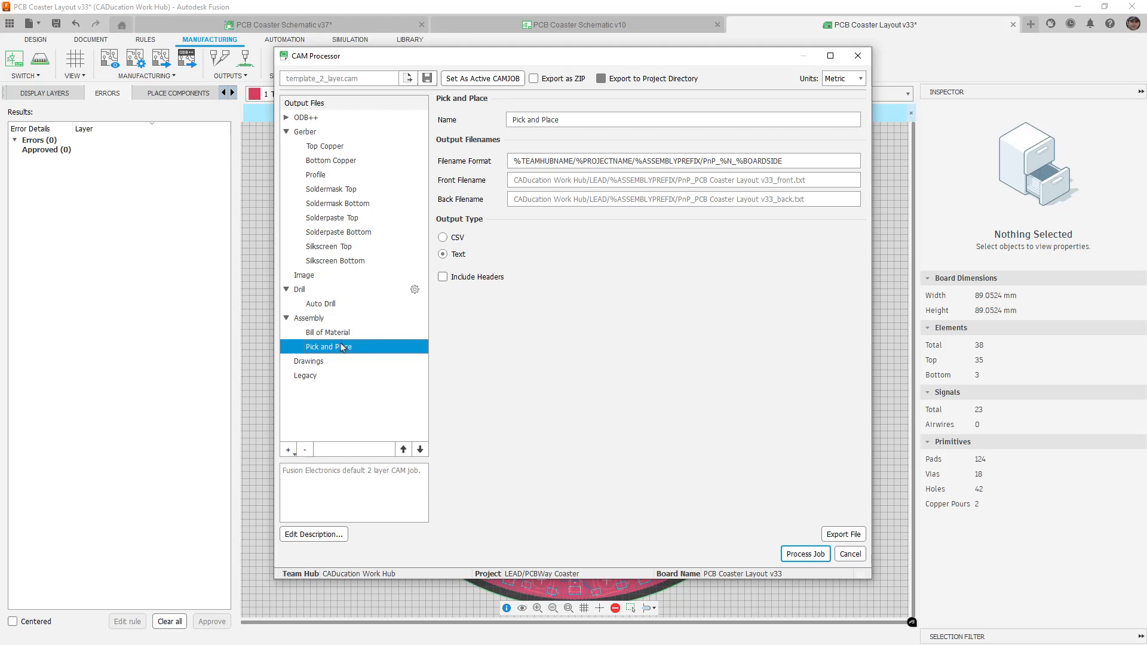
pyautogui.click(534, 80)
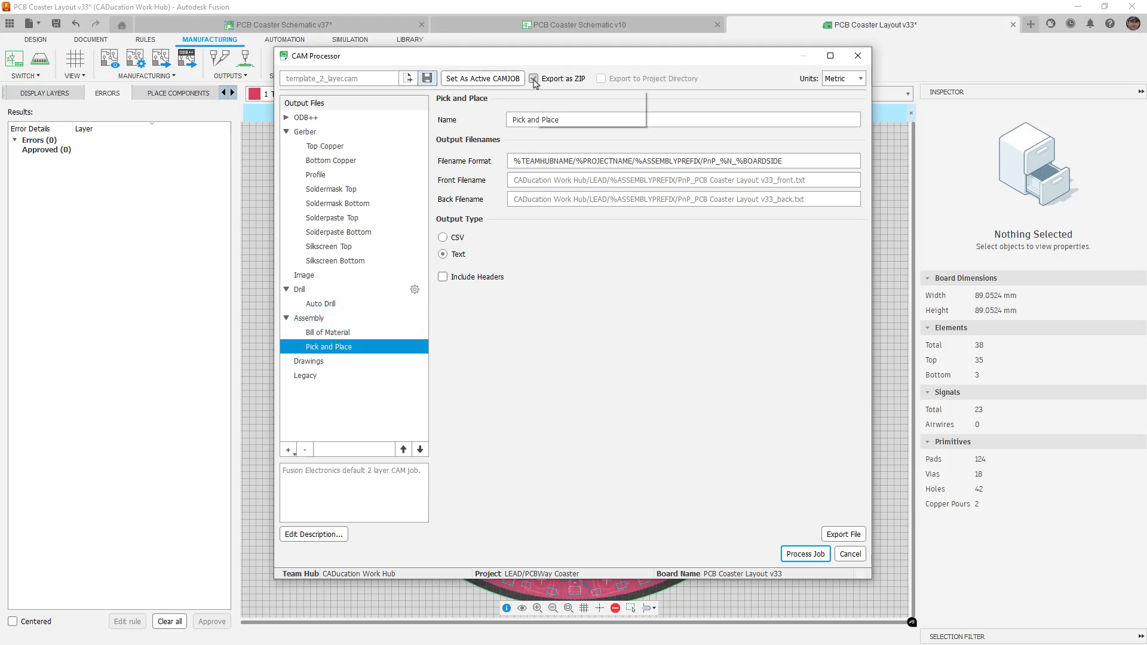
# Process the CAM job into a ZIP archive in Downloads and close the success message
pyautogui.click(819, 554)
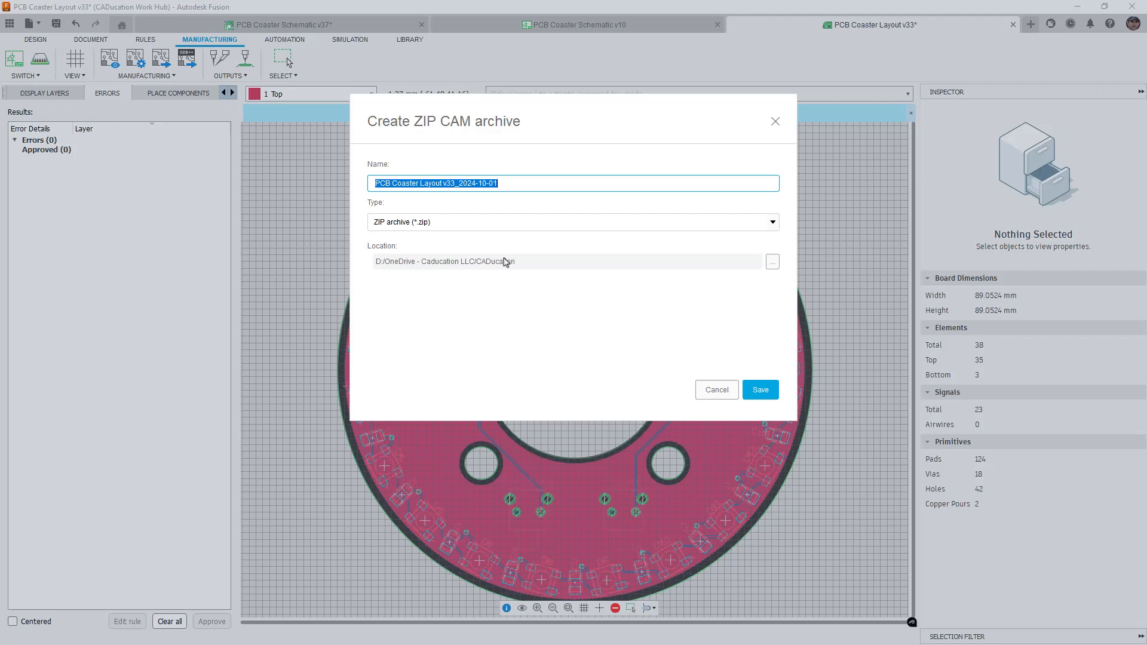
pyautogui.click(772, 262)
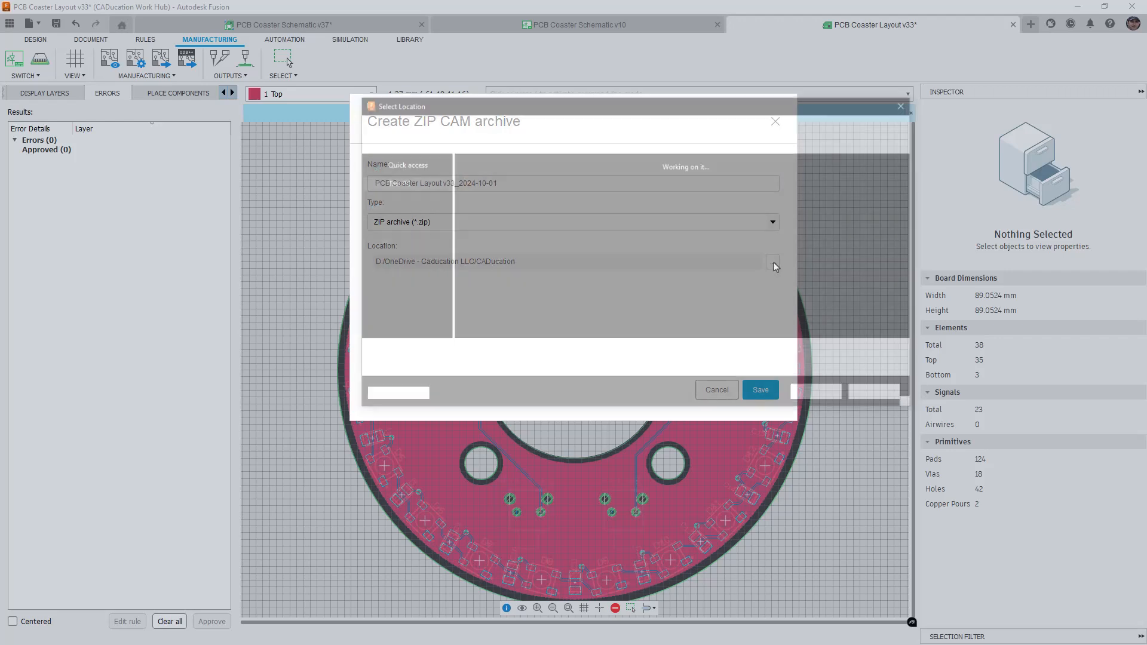
pyautogui.click(412, 168)
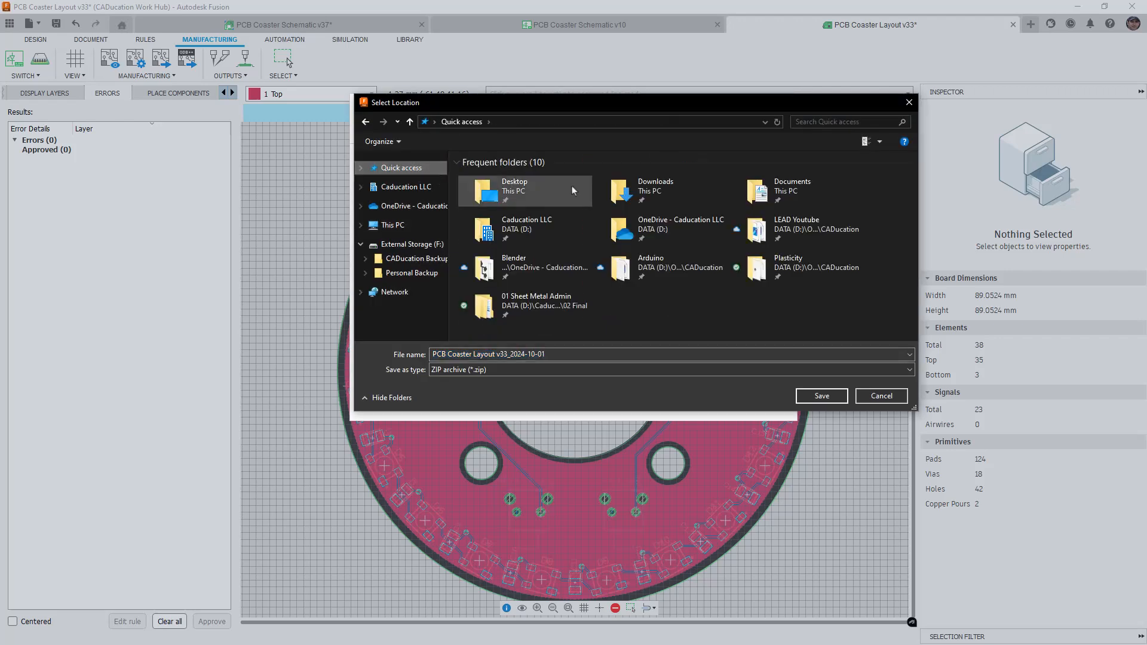
pyautogui.doubleClick(653, 197)
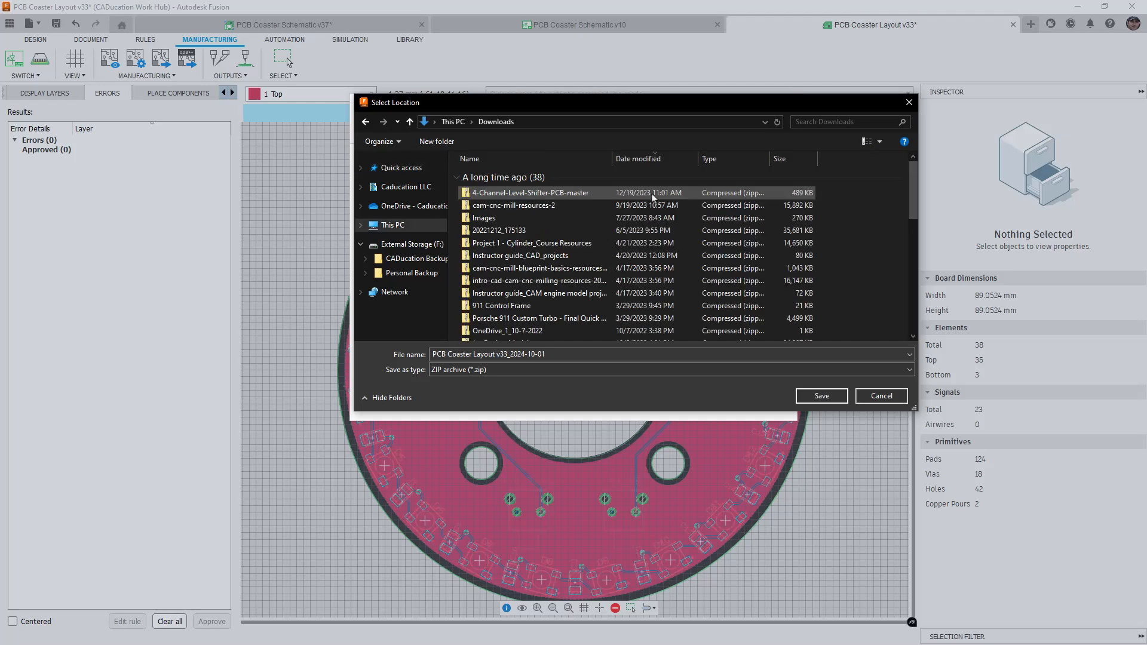
pyautogui.click(821, 395)
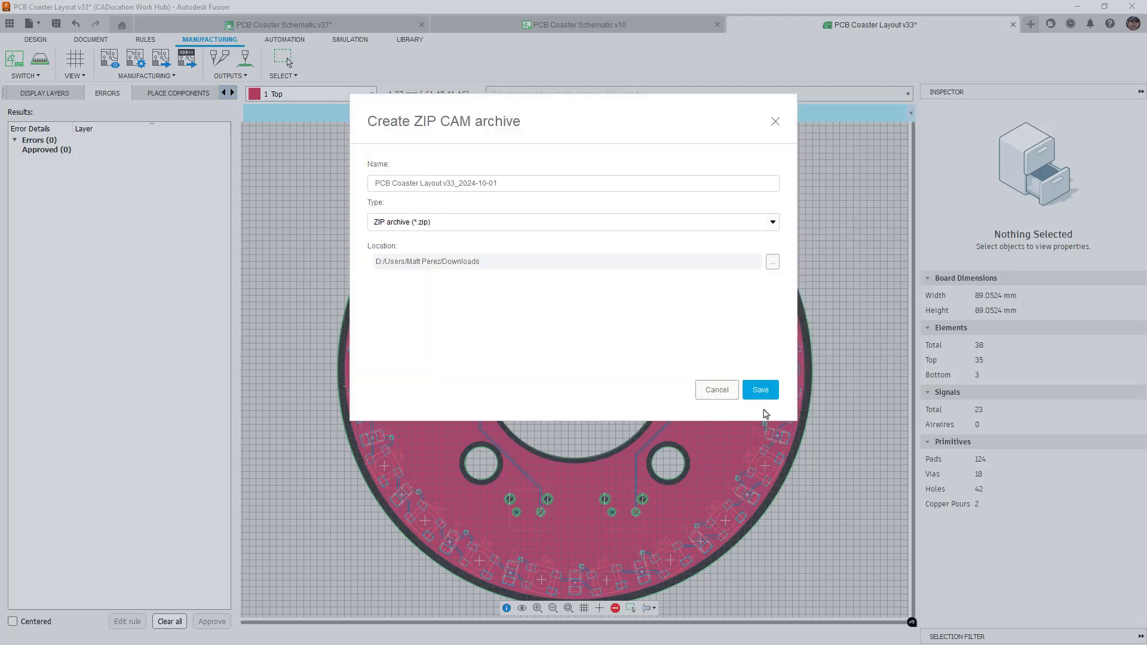
pyautogui.click(761, 393)
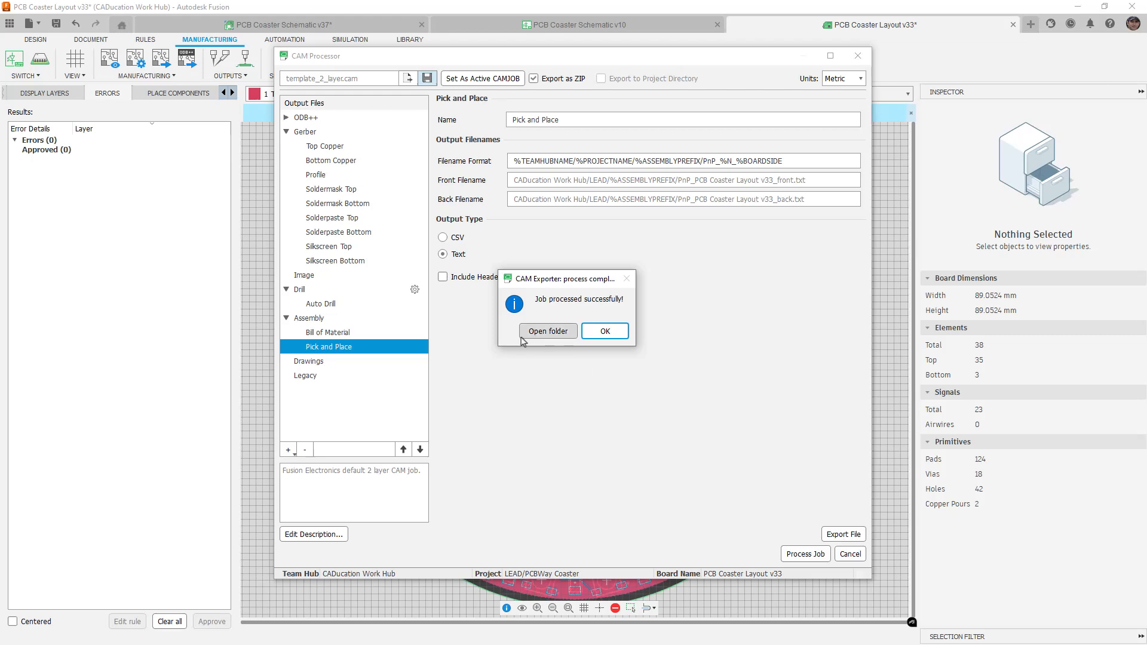
pyautogui.click(568, 336)
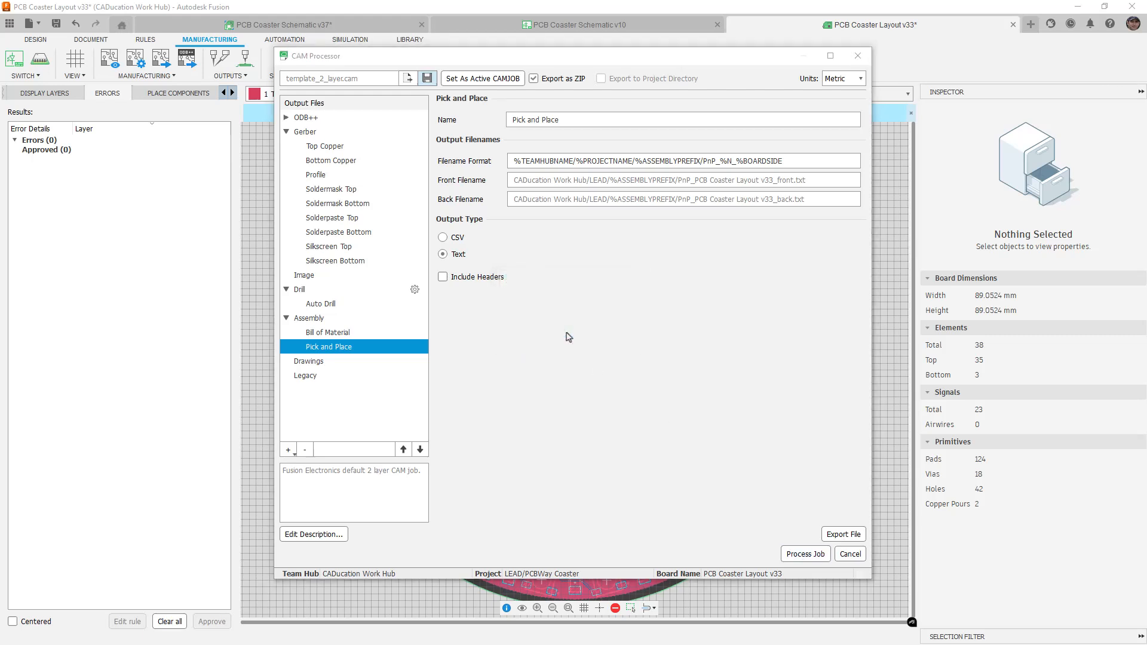
pyautogui.click(851, 554)
# Discard the CAM job changes and start the one-click Export Gerber manufacturing export
pyautogui.click(617, 332)
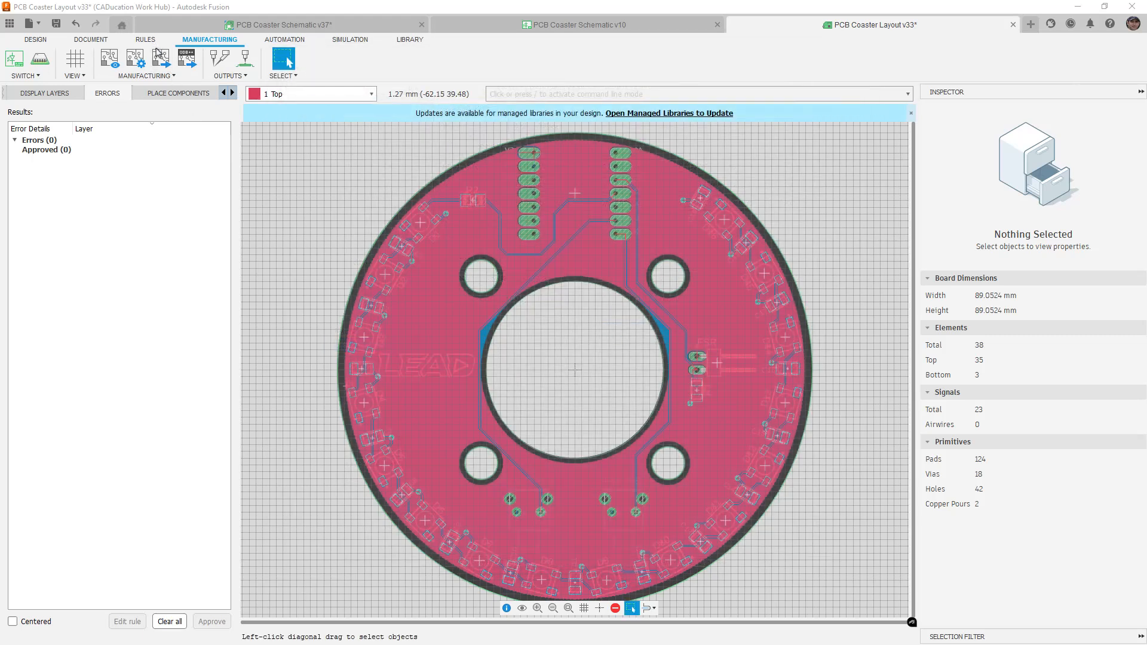
pyautogui.click(160, 59)
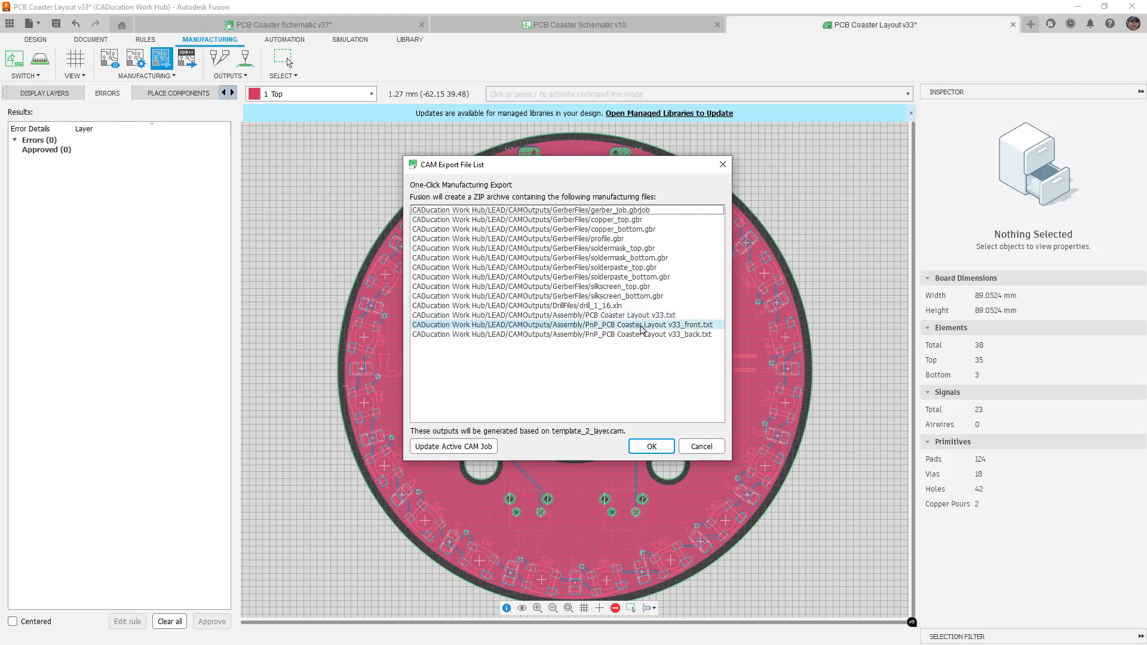
# Accept the export file list and save the ZIP with '_gerber' appended after the date
pyautogui.click(646, 445)
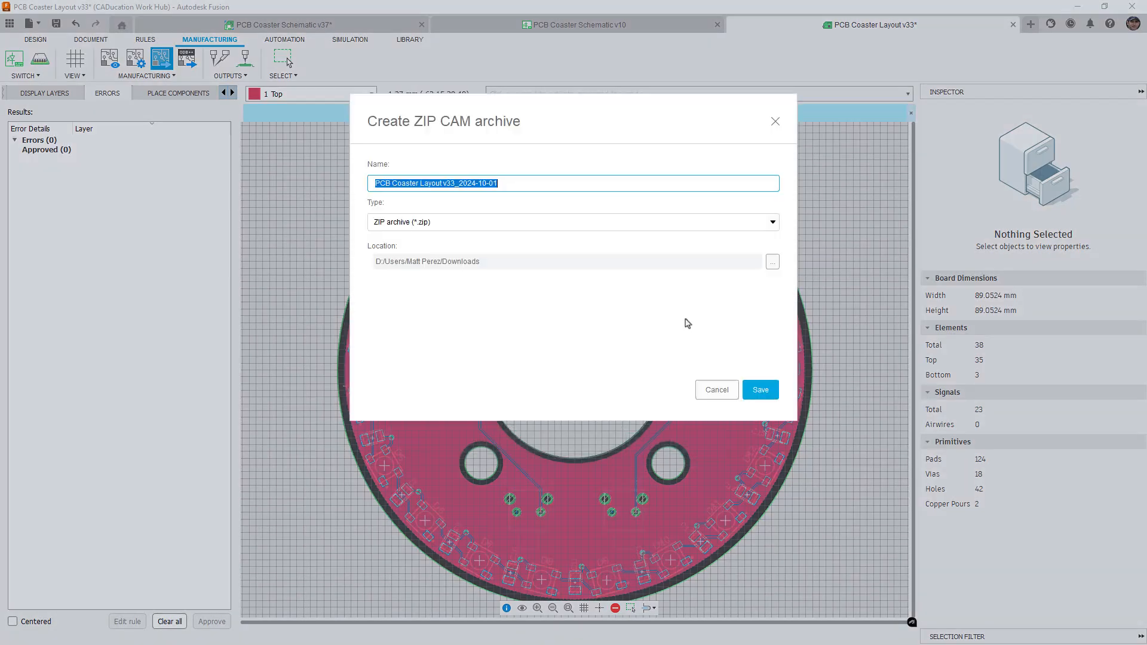
pyautogui.click(507, 185)
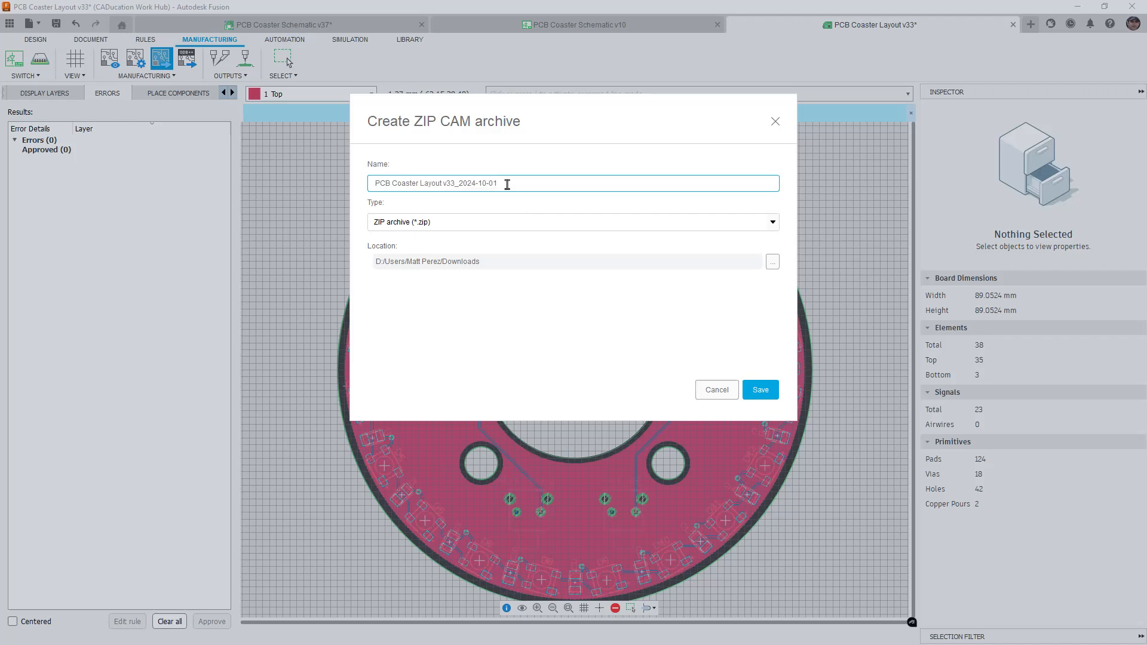
pyautogui.write('_gerber')
pyautogui.press('Return')
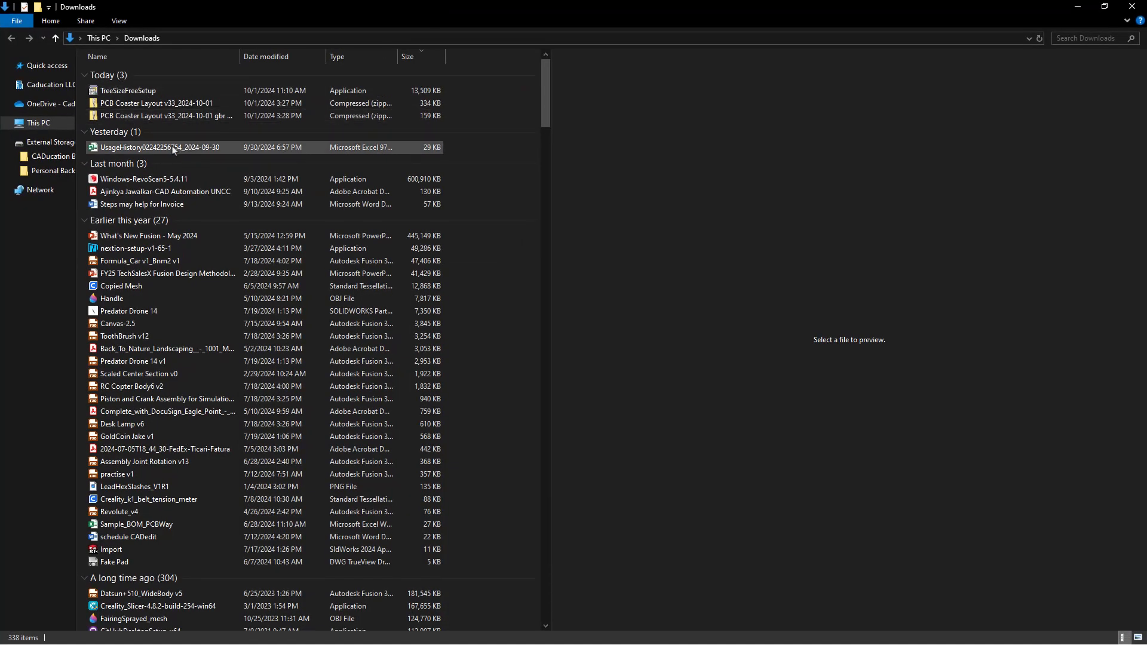
# Collapse the Last month, Earlier this year and A long time ago groups and widen the Name column
pyautogui.click(86, 165)
pyautogui.click(85, 165)
pyautogui.click(85, 164)
pyautogui.click(85, 180)
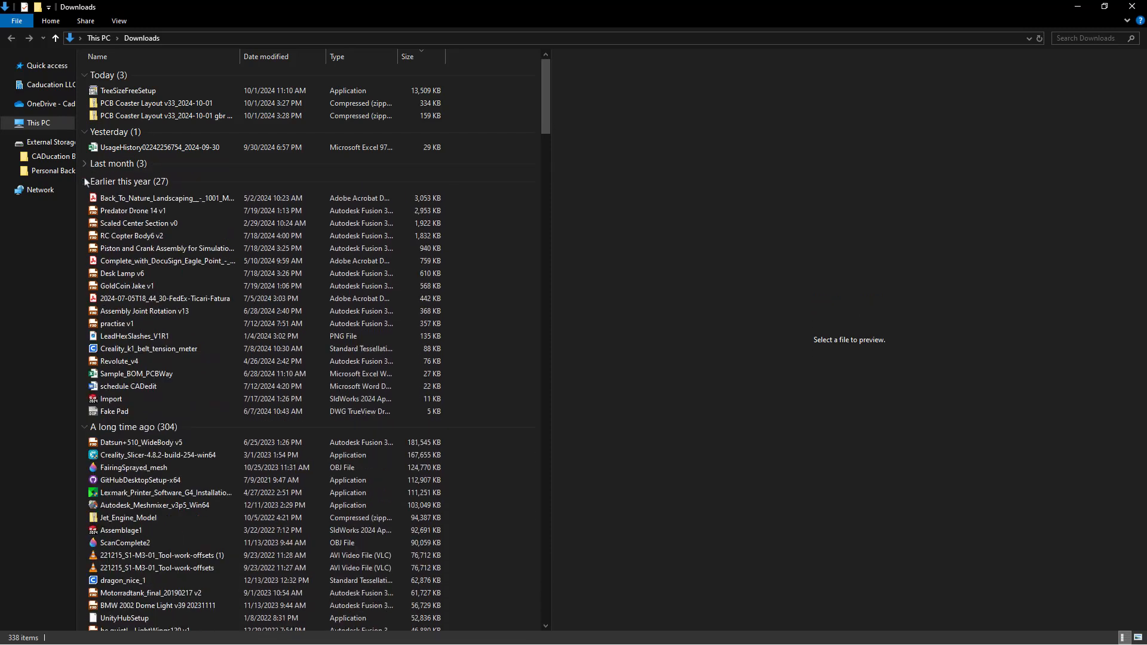
pyautogui.click(85, 200)
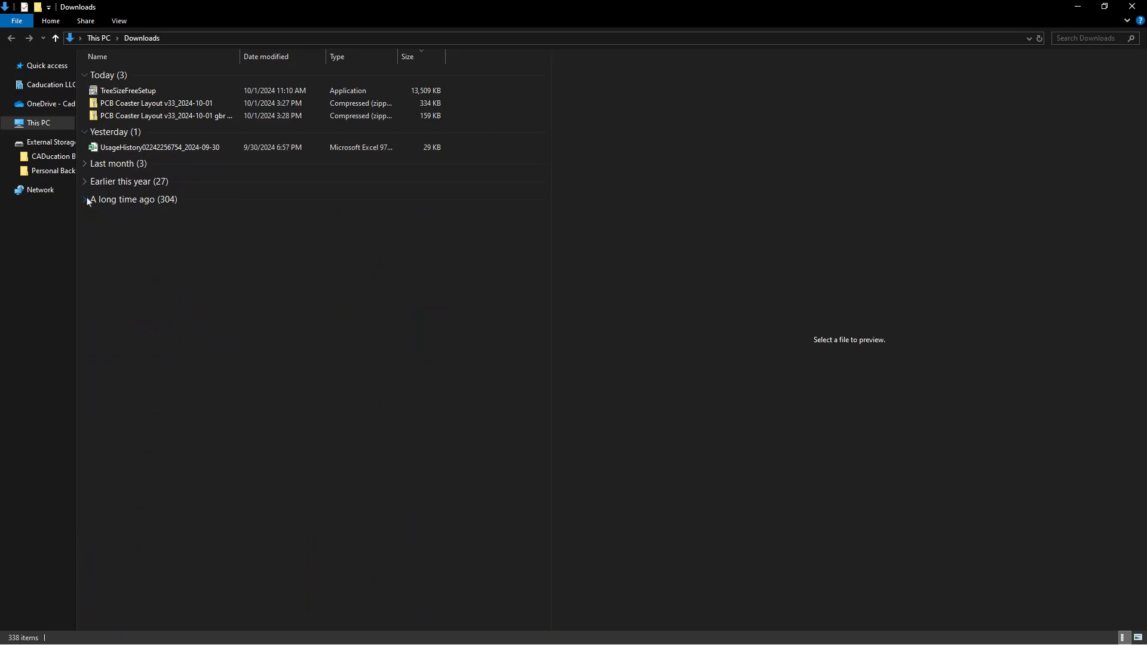
pyautogui.moveTo(239, 57); pyautogui.dragTo(252, 58)
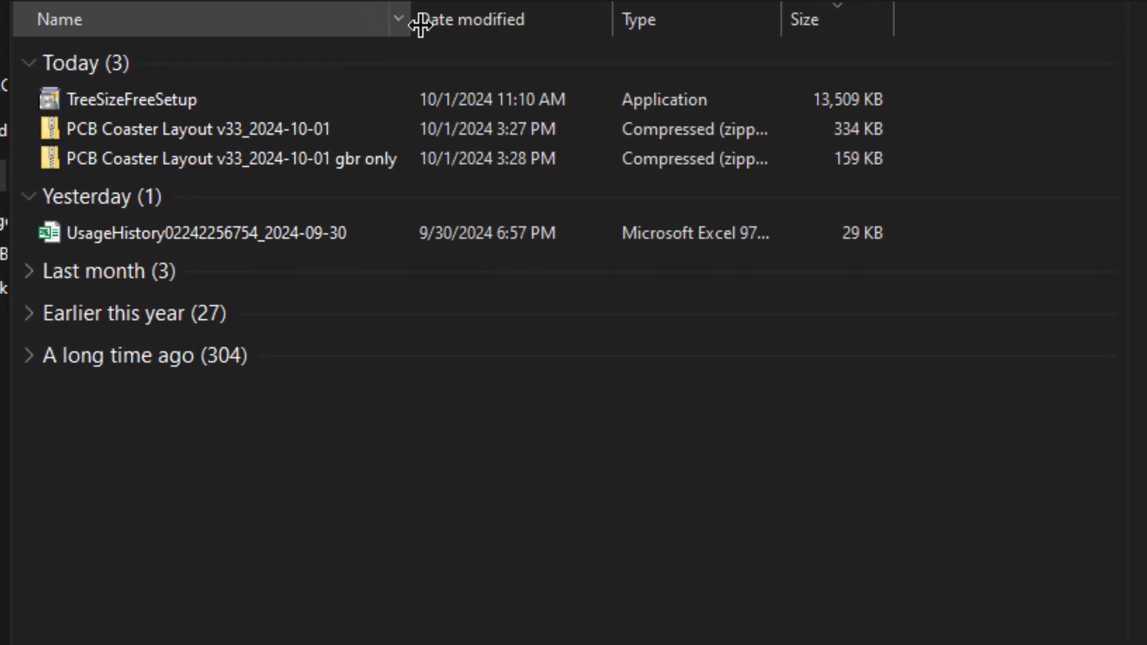
pyautogui.moveTo(421, 24); pyautogui.dragTo(550, 24)
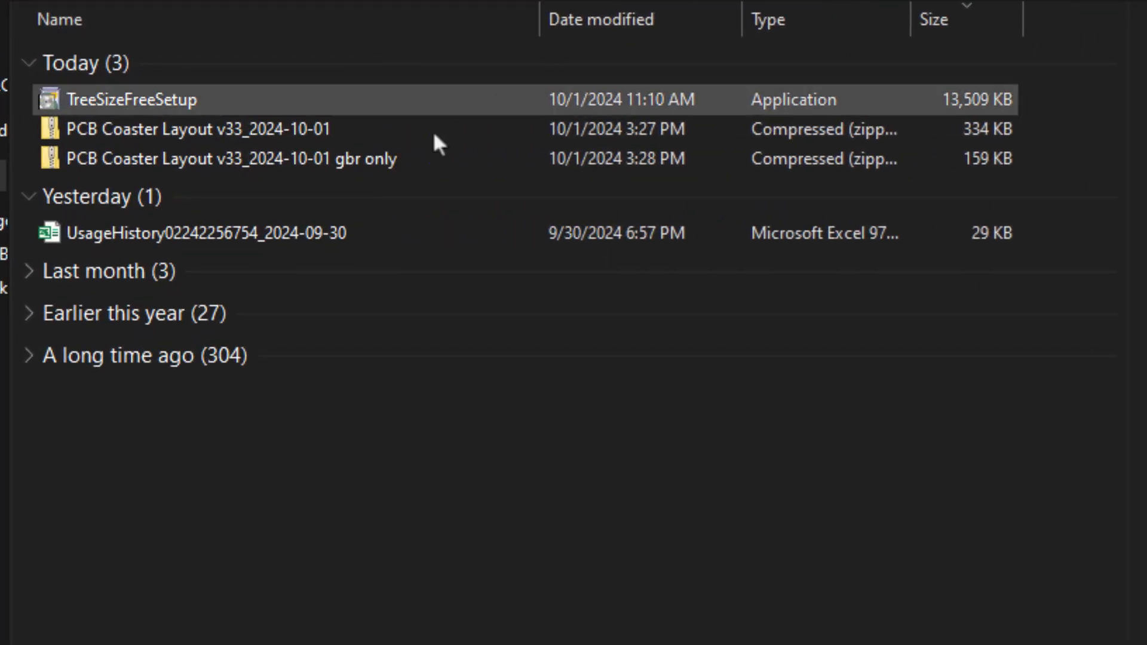
# Open the gbr only zip down through CADucation Work Hub > LEAD > CAMOutputs > GerberFiles
pyautogui.doubleClick(299, 165)
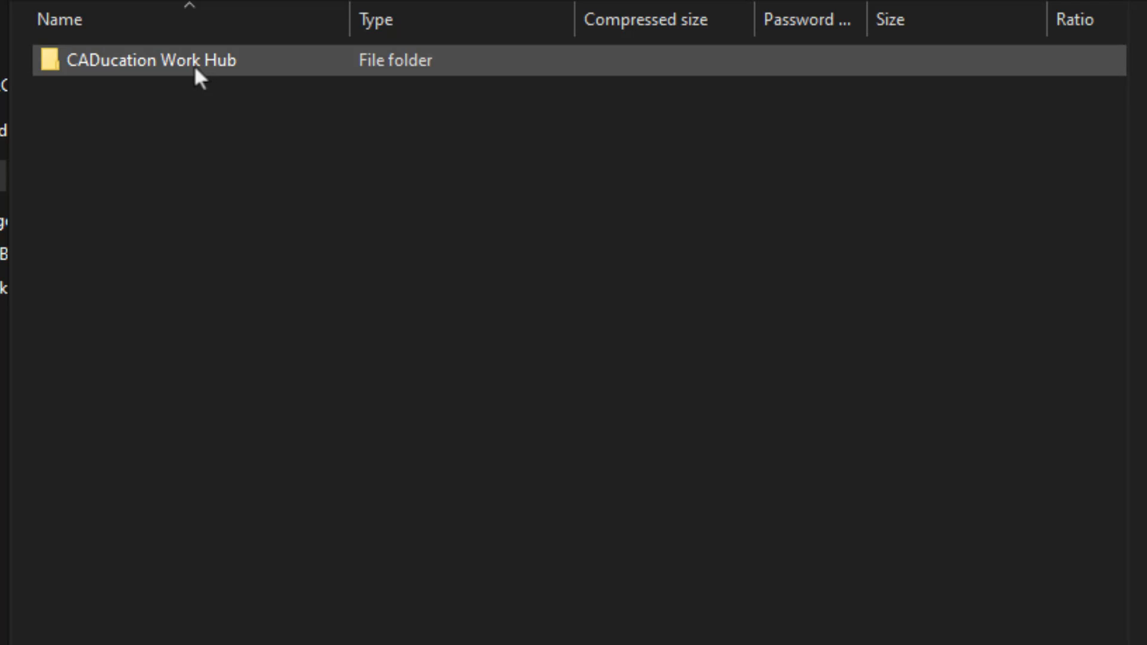
pyautogui.doubleClick(221, 60)
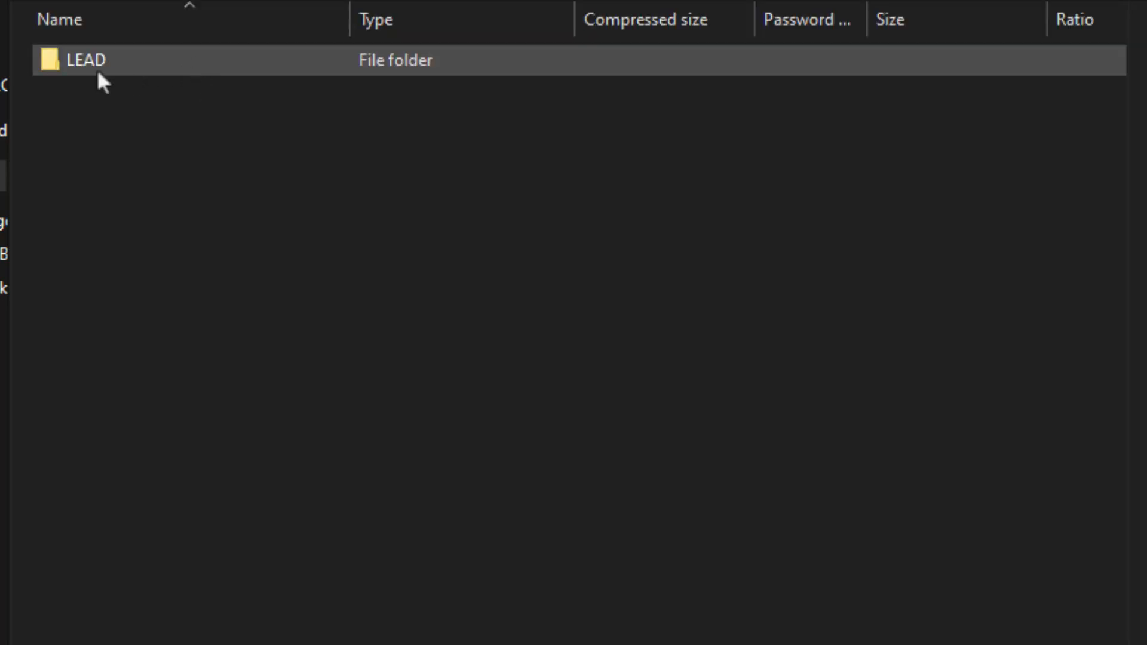
pyautogui.doubleClick(97, 67)
pyautogui.doubleClick(131, 62)
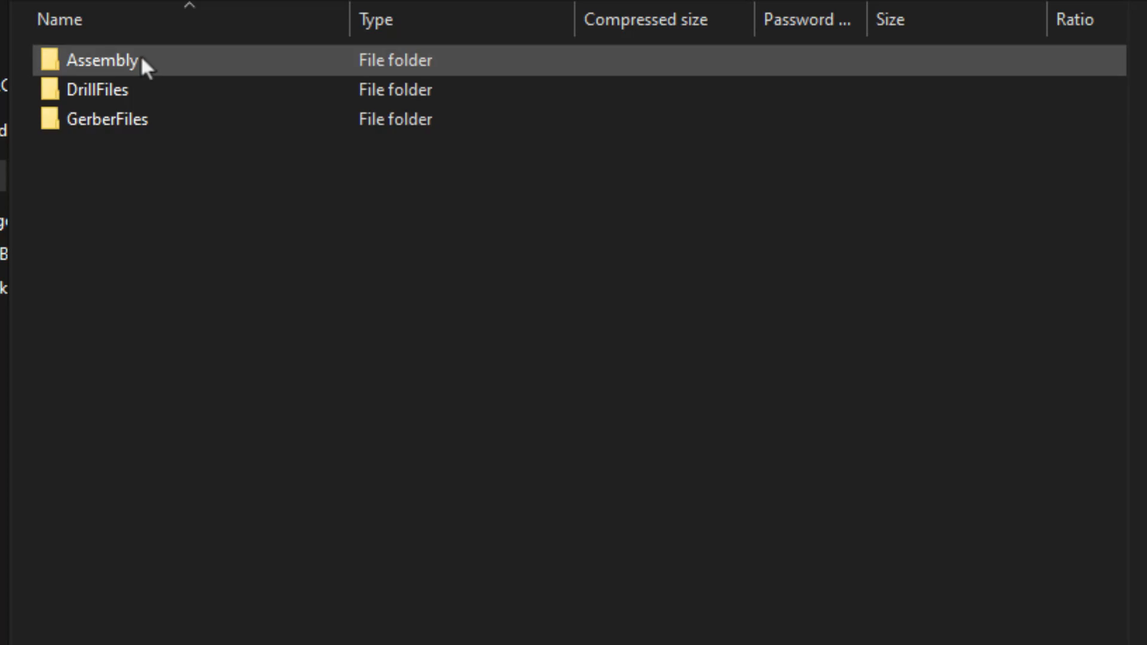
pyautogui.doubleClick(131, 122)
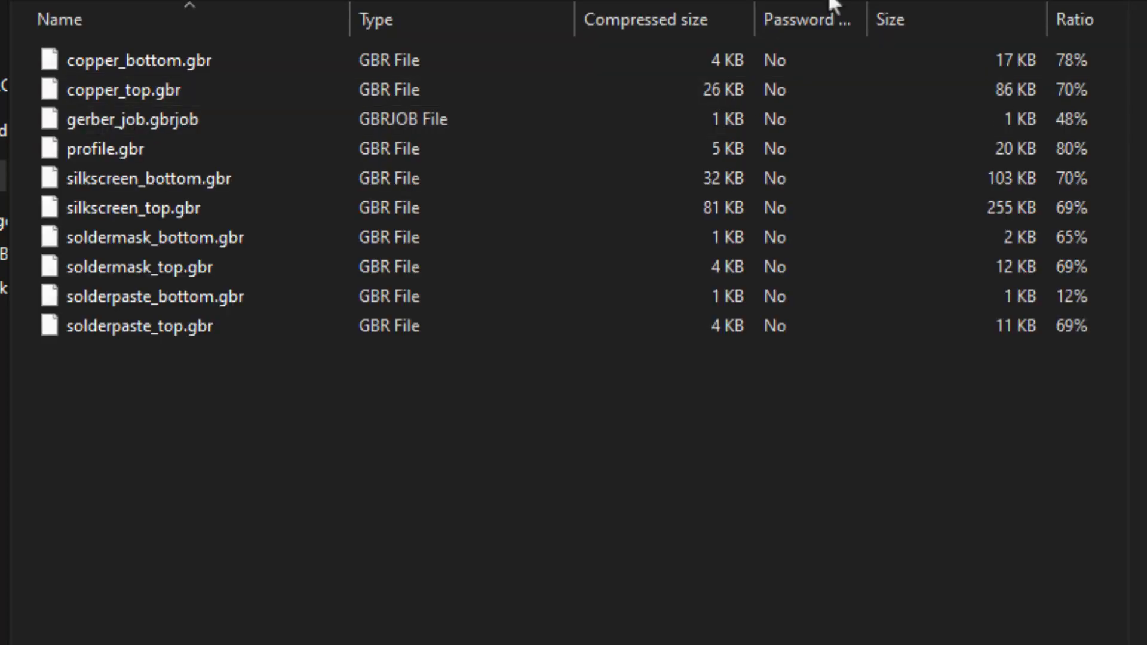
# Look through DrillFiles, then the Assembly folder's back and front pick-and-place and PCB Coaster Layout v33 files
pyautogui.hotkey('alt', 'Left')
pyautogui.doubleClick(152, 85)
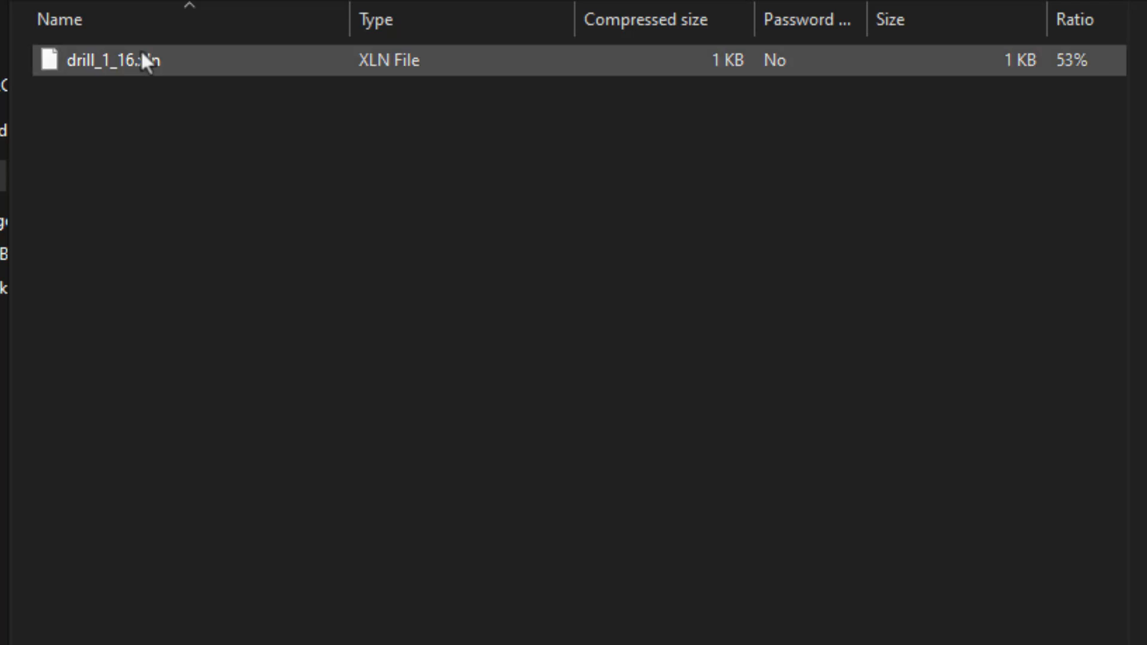
pyautogui.hotkey('alt', 'Left')
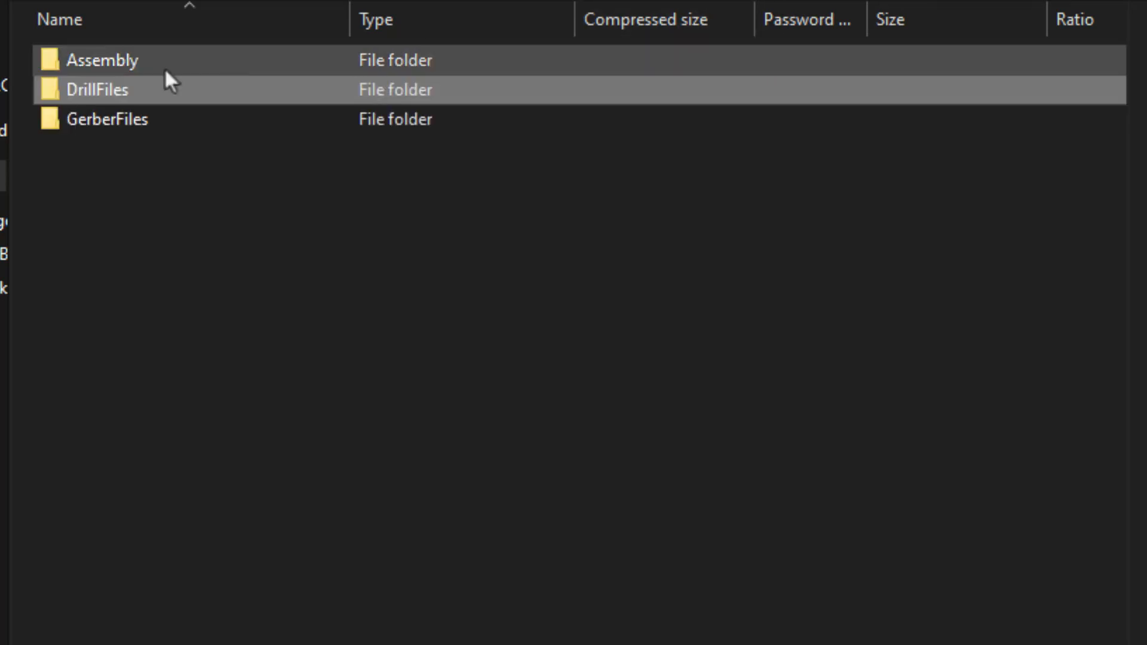
pyautogui.doubleClick(163, 67)
pyautogui.click(178, 89)
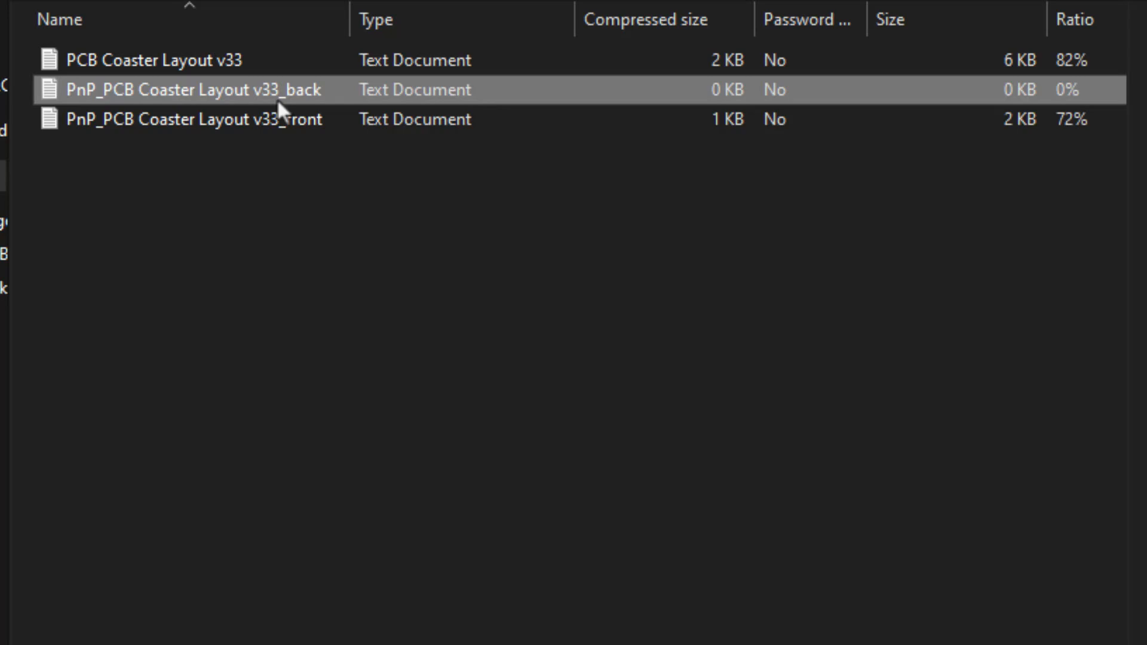
pyautogui.click(244, 126)
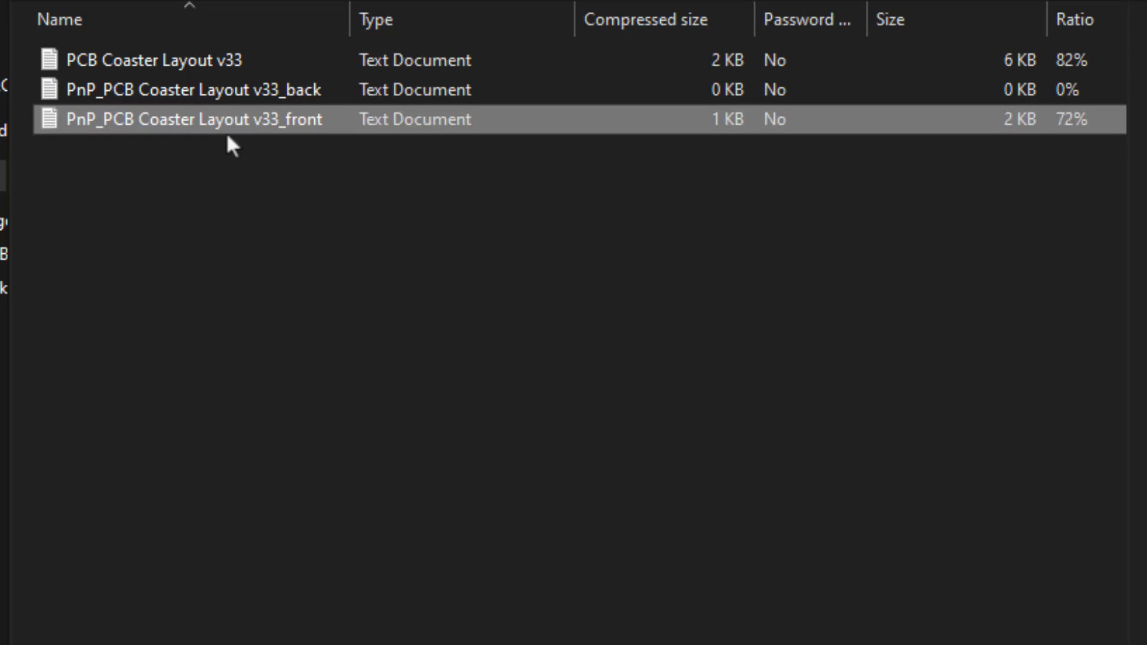
pyautogui.click(227, 60)
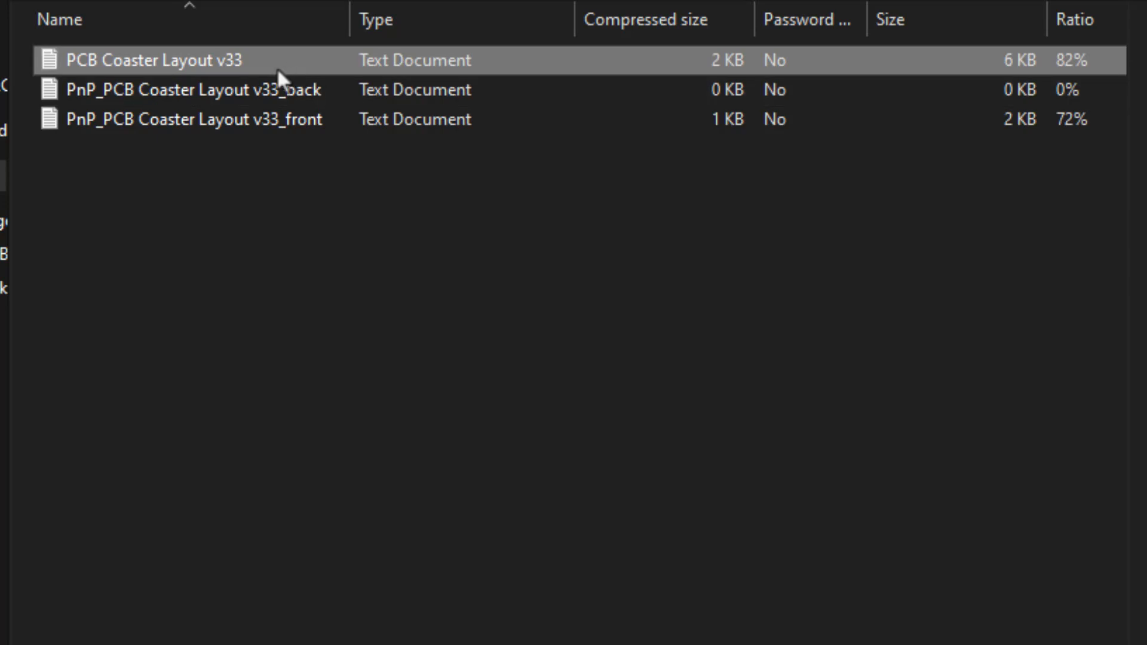
# Open the PCB Coaster Layout v33_2024-10-01 zip down to CAMOutputs > ODBFiles > pcb_coaster_layout_v33
pyautogui.click(185, 1)
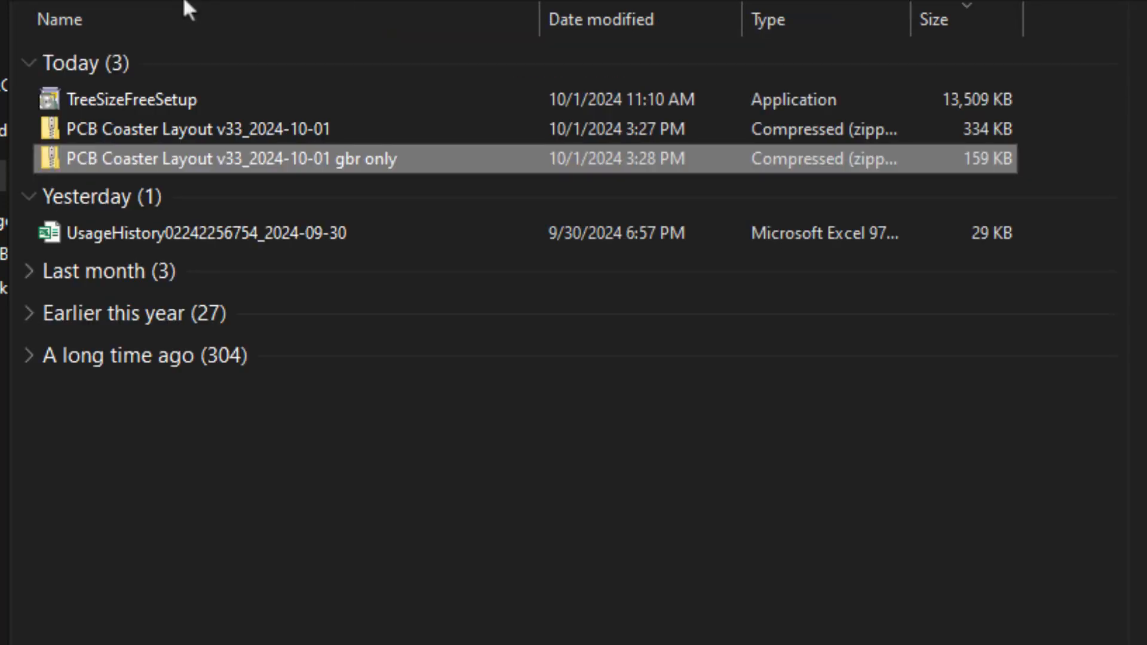
pyautogui.doubleClick(208, 126)
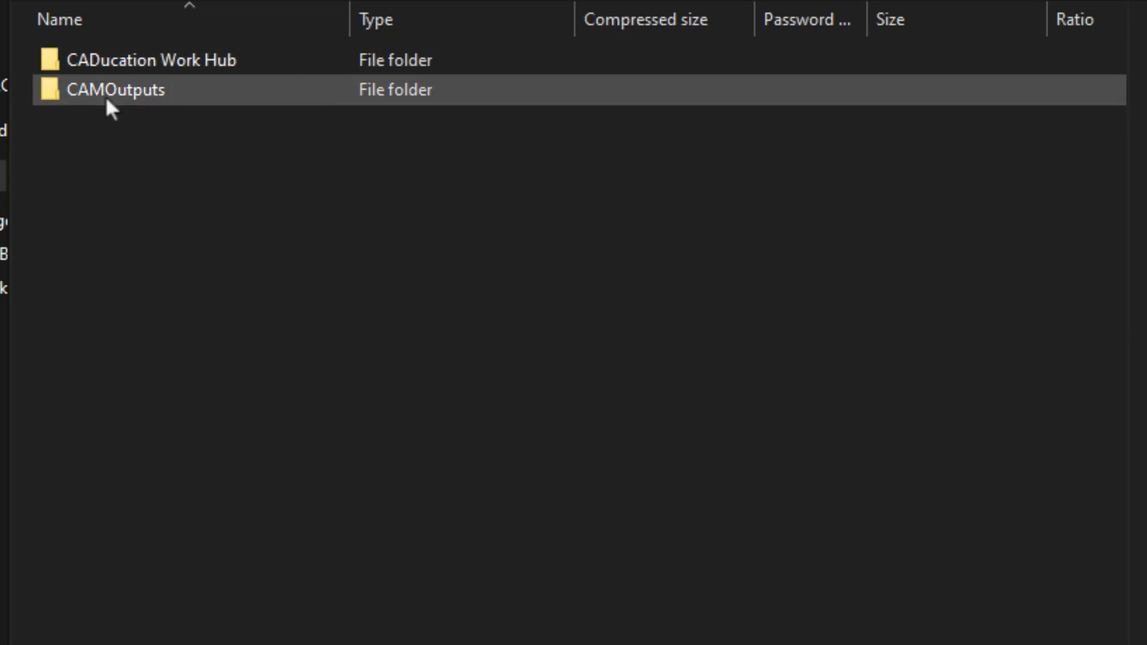
pyautogui.doubleClick(111, 91)
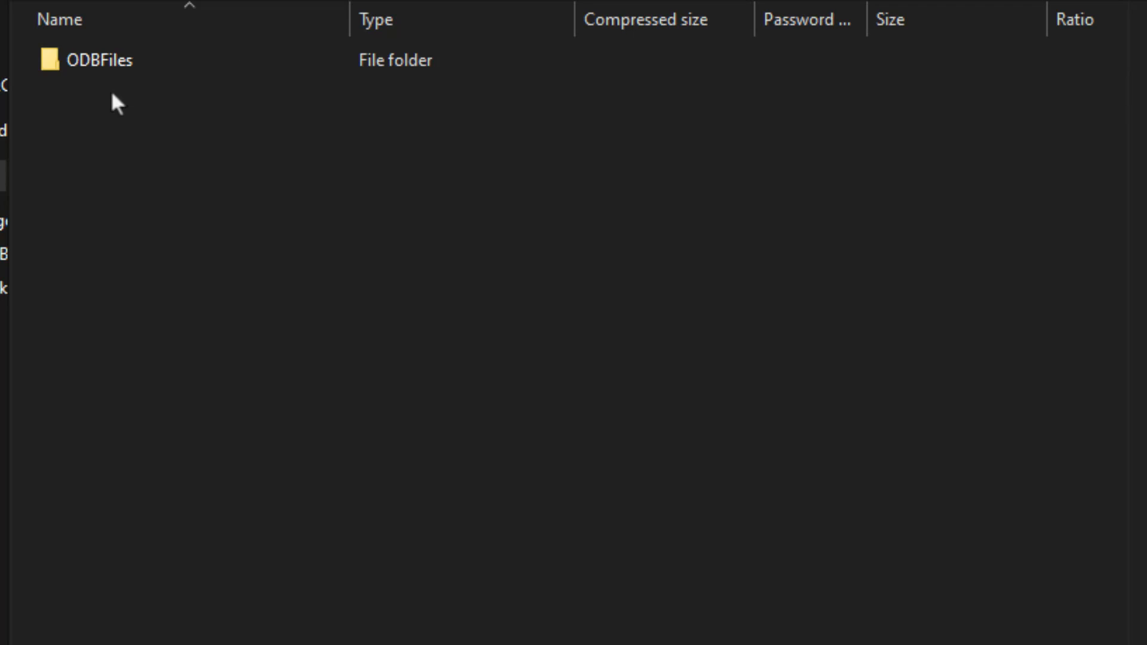
pyautogui.doubleClick(116, 66)
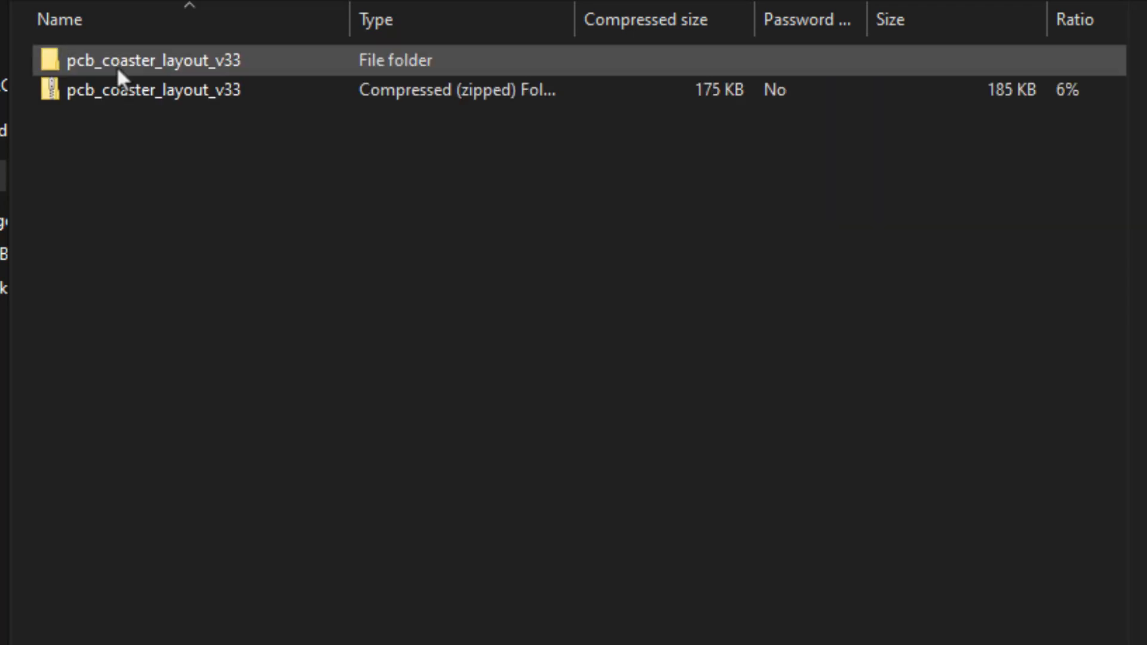
pyautogui.doubleClick(166, 65)
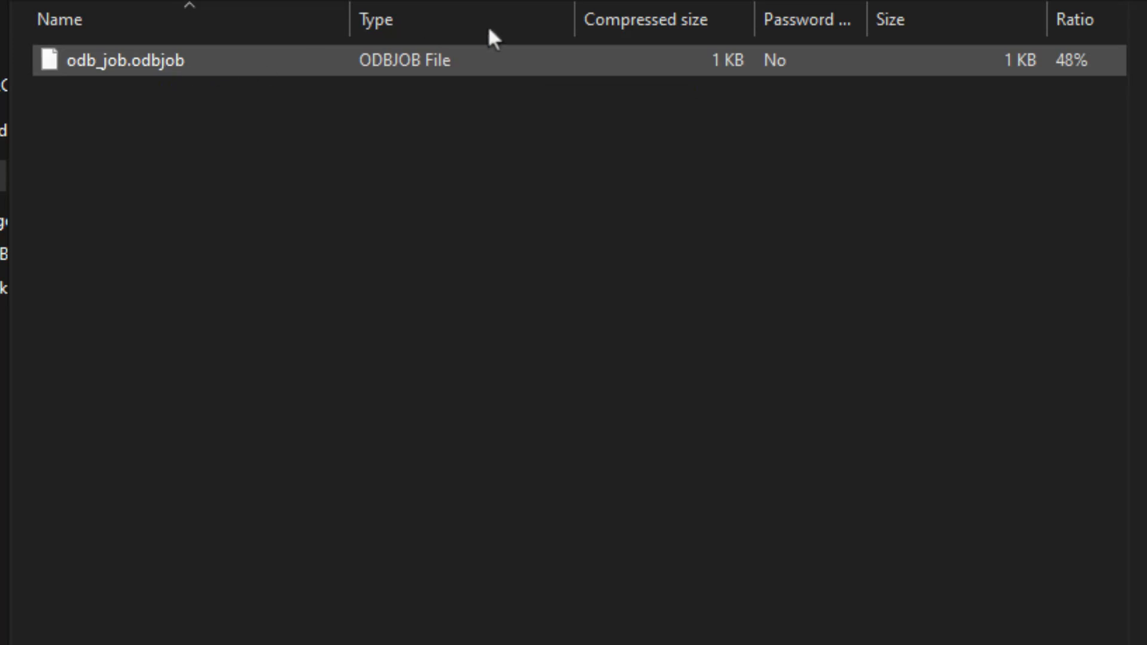
# Browse the inner pcb_coaster_layout_v33 zip, then return to Downloads and select the gbr only zip
pyautogui.click(654, 1)
pyautogui.doubleClick(148, 84)
pyautogui.doubleClick(155, 70)
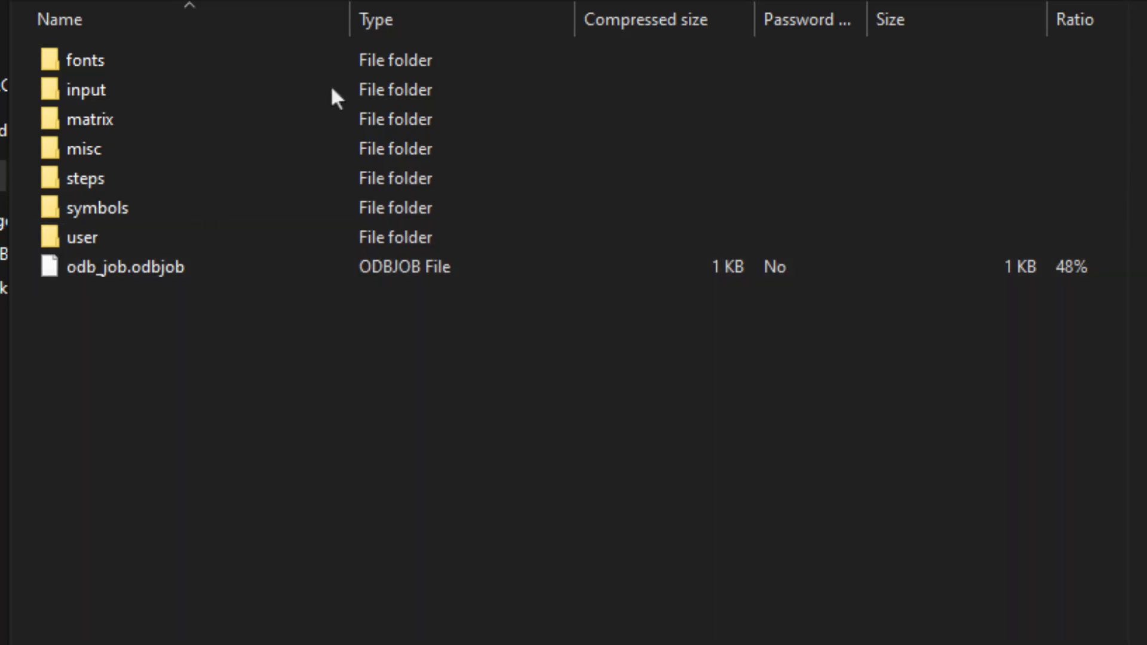
pyautogui.click(352, 2)
pyautogui.click(390, 174)
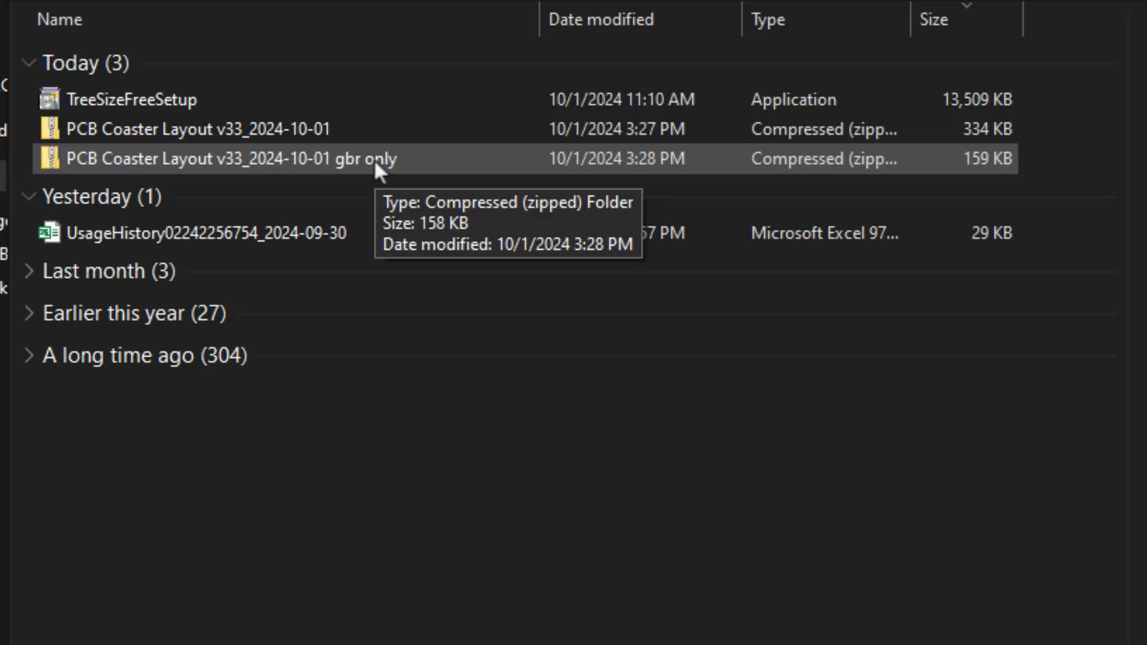
# Extract All from the gbr only ZIP into Downloads
pyautogui.click(339, 135)
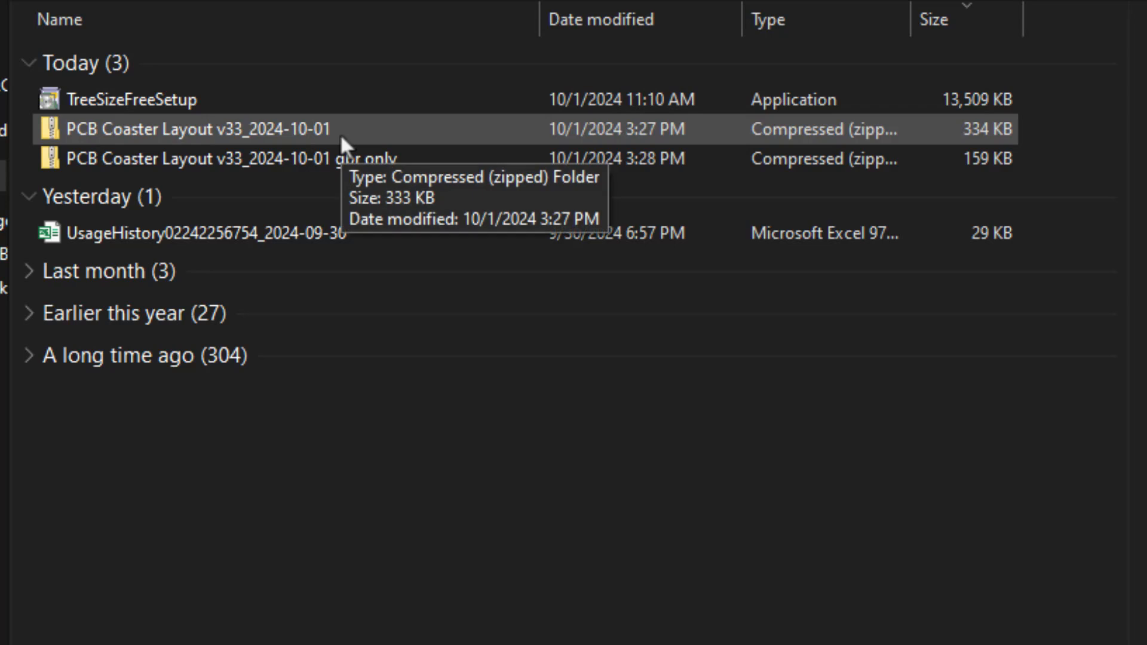
pyautogui.click(314, 160)
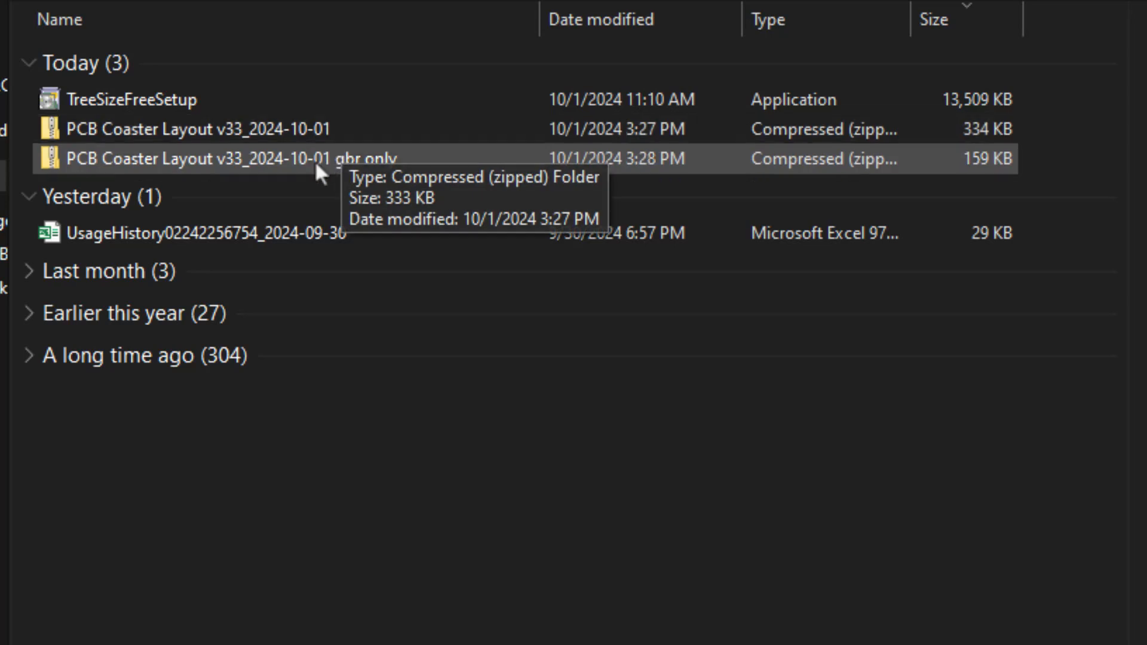
pyautogui.rightClick(239, 155)
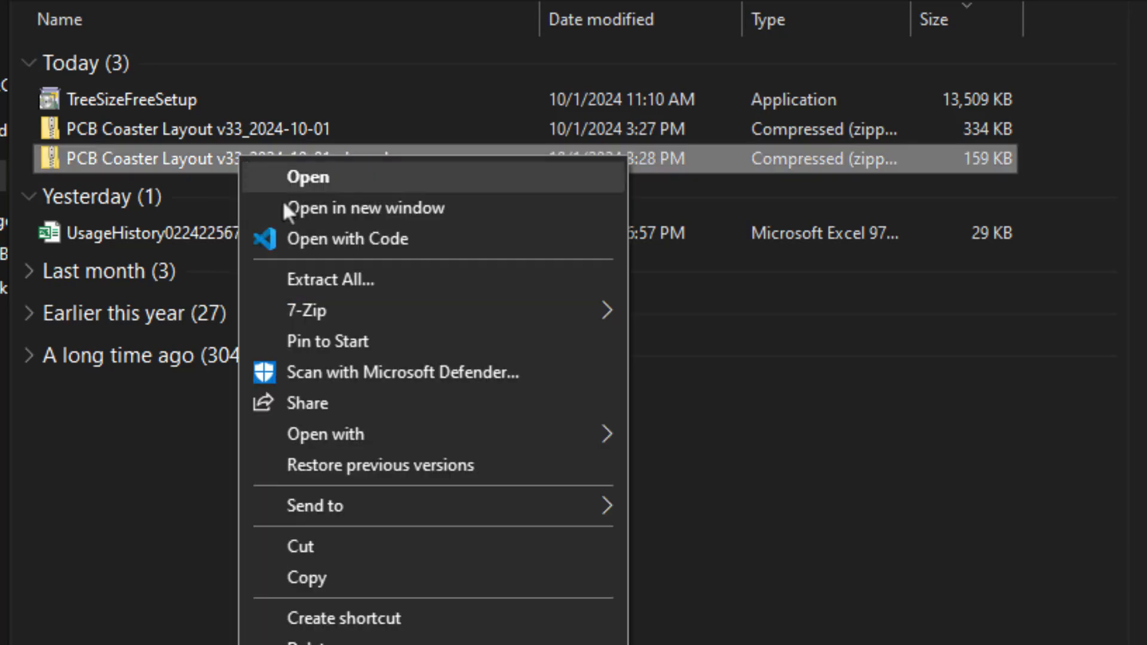
pyautogui.click(359, 280)
pyautogui.press('Return')
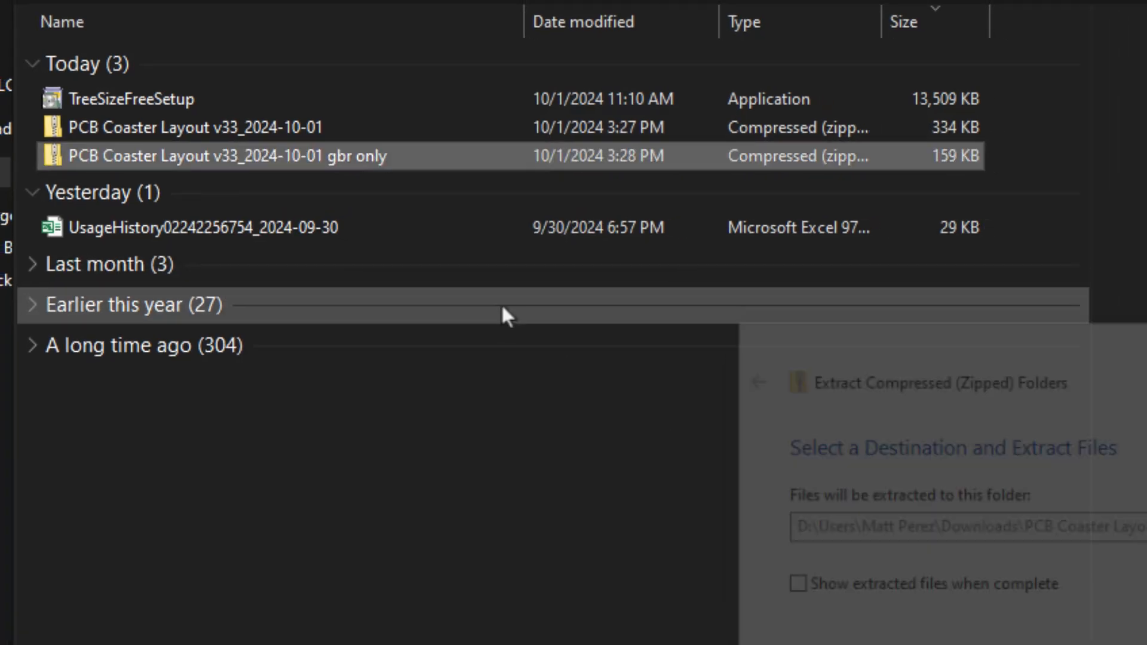
# Open the extracted CADucation Work Hub > LEAD > CAMOutputs > GerberFiles folder and move the window aside
pyautogui.click(199, 129)
pyautogui.doubleClick(199, 129)
pyautogui.click(186, 77)
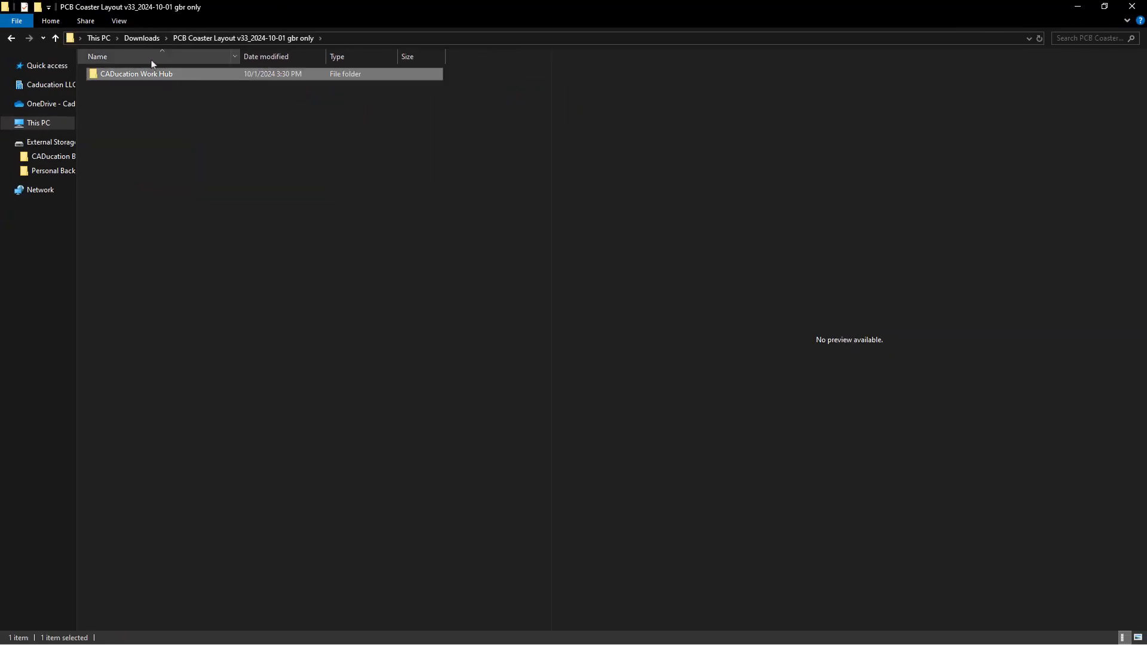
pyautogui.doubleClick(154, 76)
pyautogui.doubleClick(156, 75)
pyautogui.doubleClick(156, 75)
pyautogui.doubleClick(150, 100)
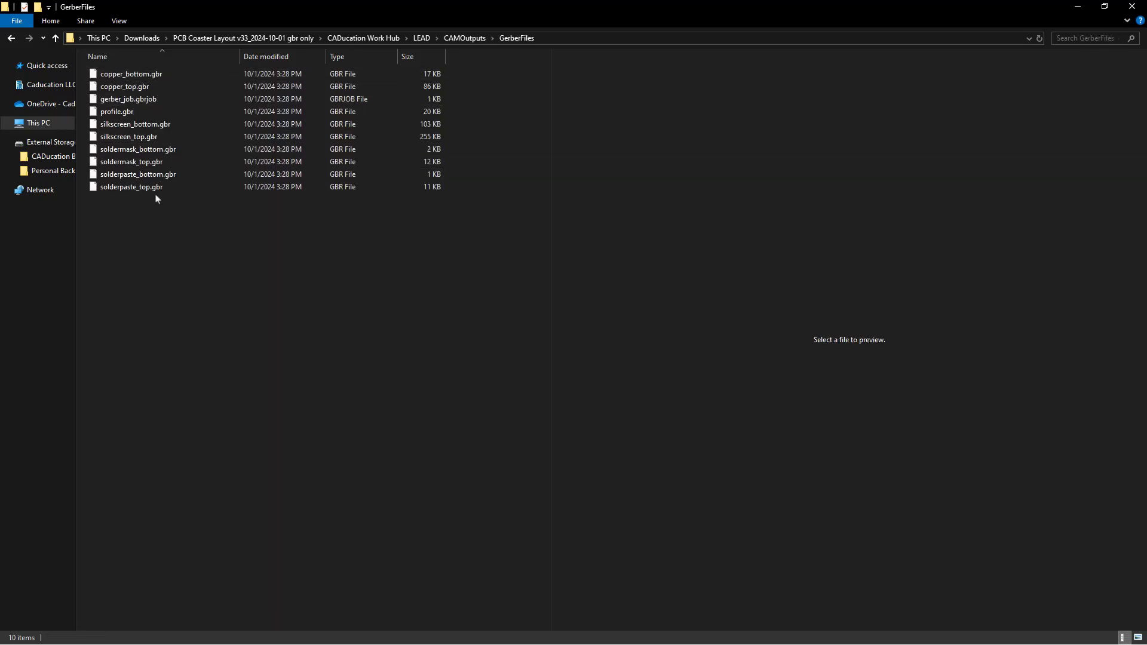
pyautogui.moveTo(428, 7); pyautogui.dragTo(0, 112)
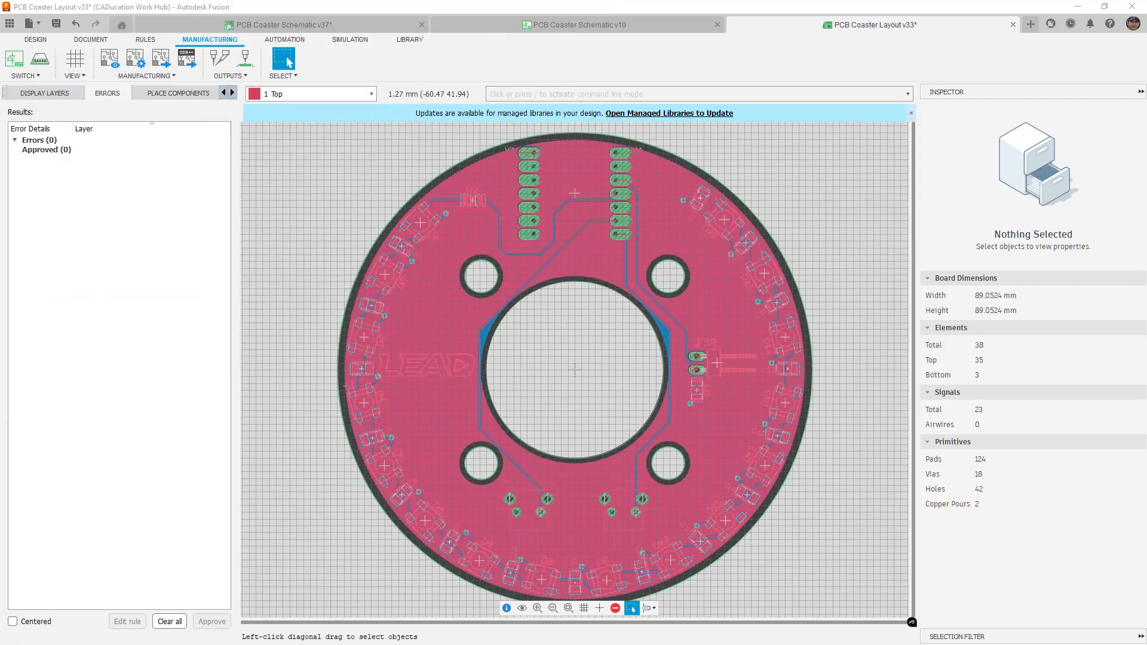
# Bring up the Online Gerber Viewer tab in Chrome and drag all ten Gerber files onto it
pyautogui.hotkey('alt', 'Tab')
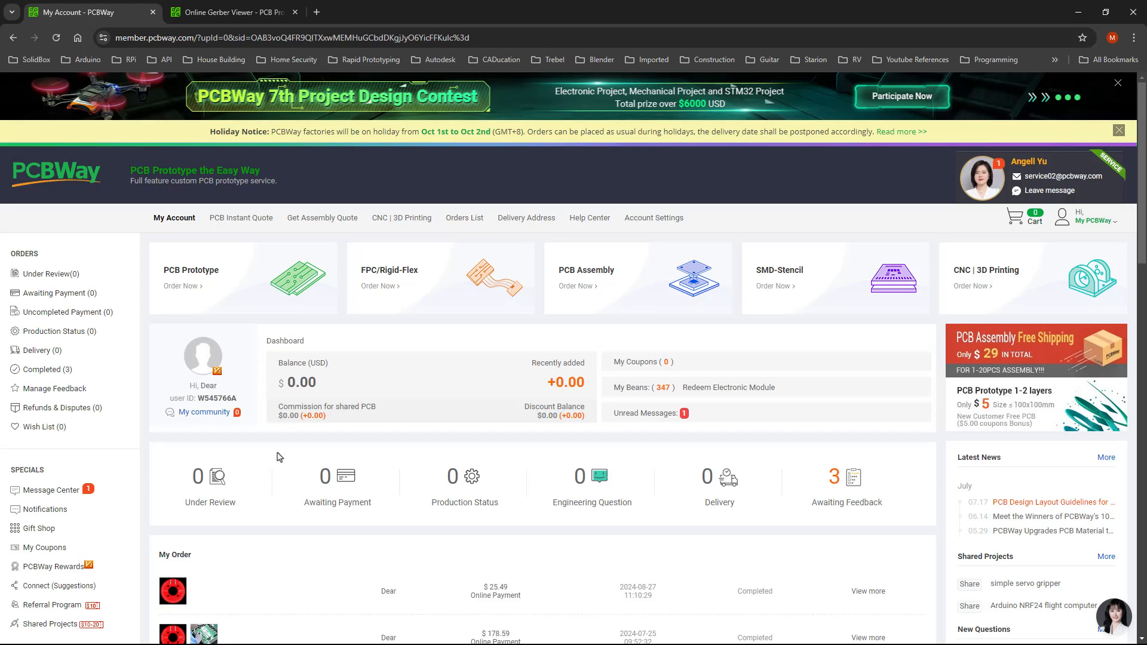
pyautogui.click(232, 18)
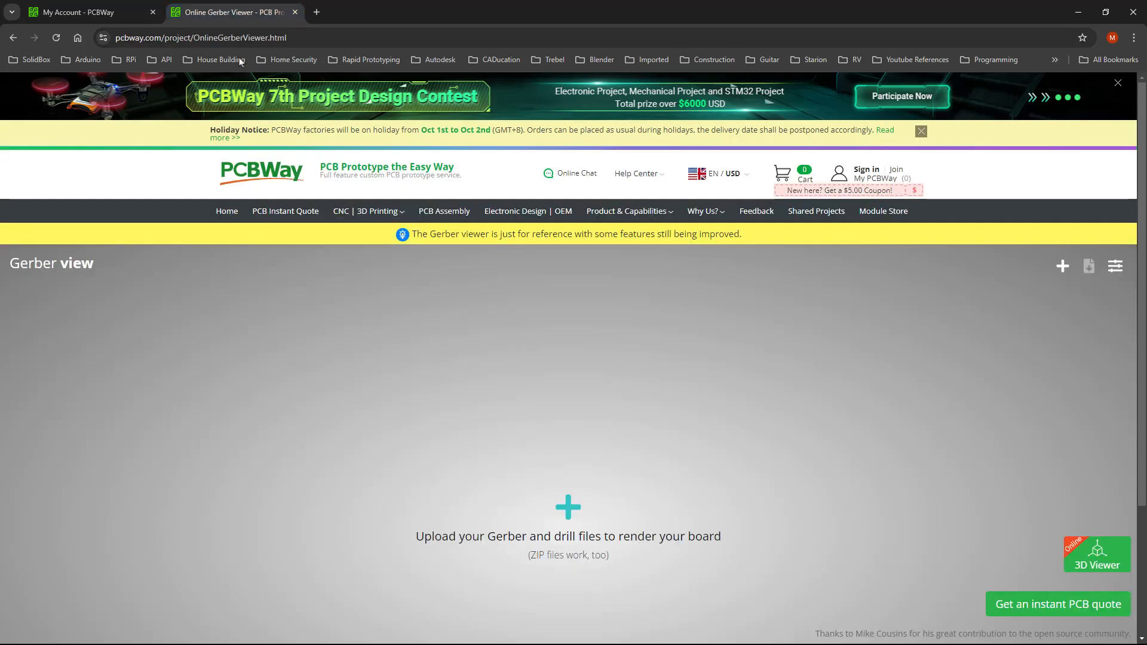
pyautogui.moveTo(0, 180); pyautogui.dragTo(268, 203)
pyautogui.moveTo(174, 399); pyautogui.dragTo(570, 522)
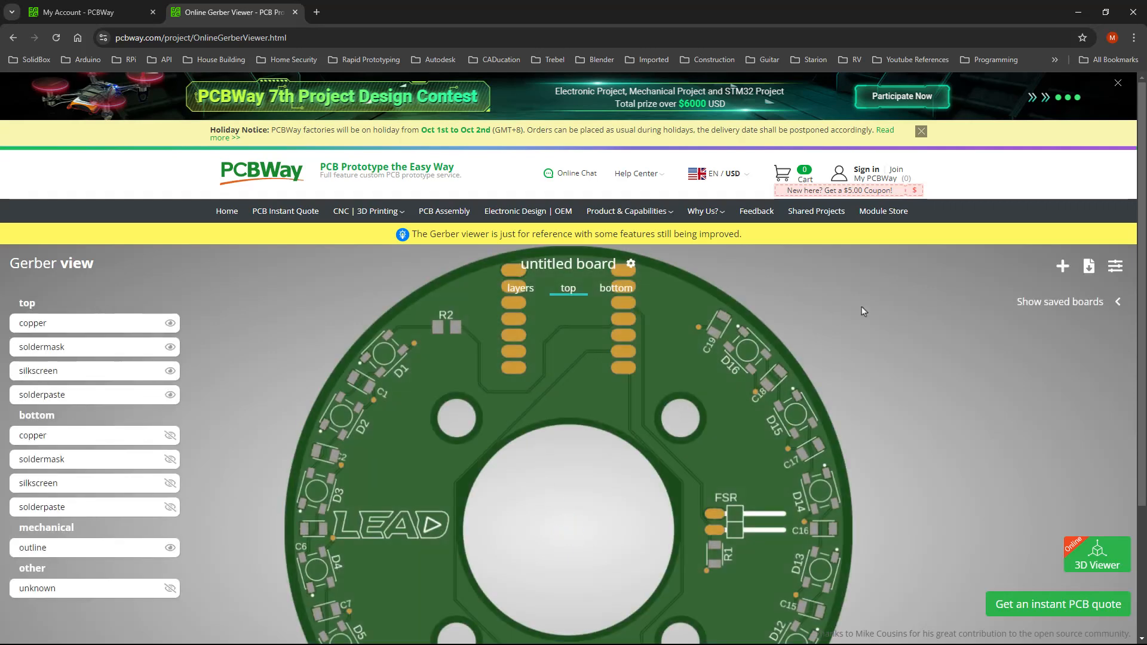
# Look over the rendered coaster, then show its bottom side with header pads A0–TX and 5V–RX
pyautogui.scroll(-2, 862, 306)
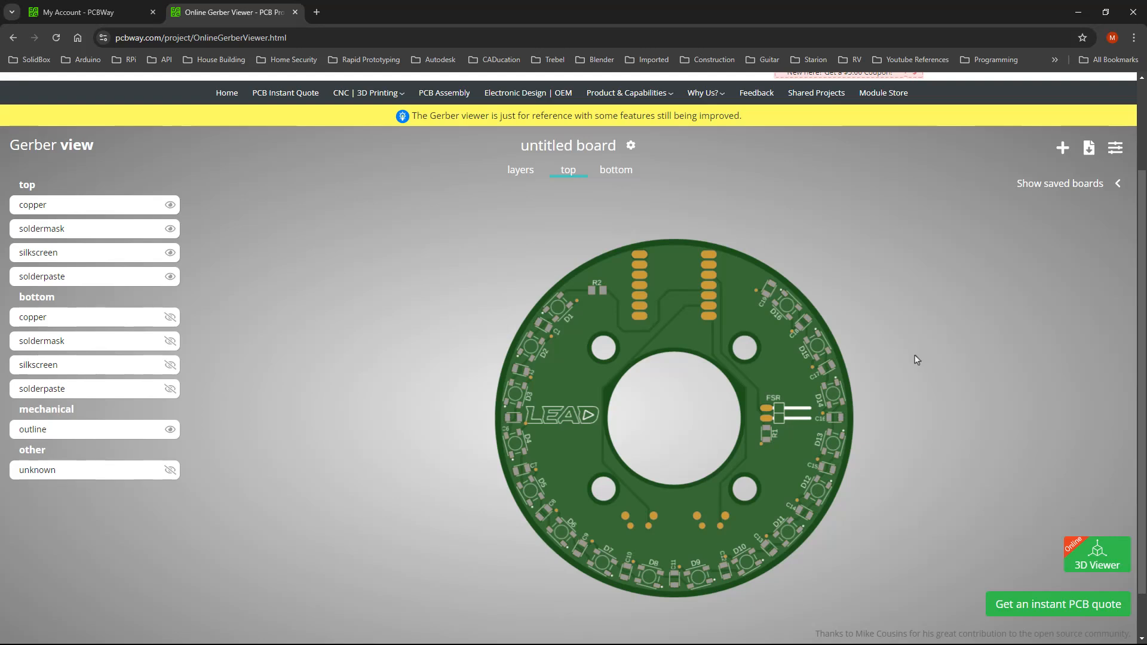
pyautogui.scroll(1, 835, 323)
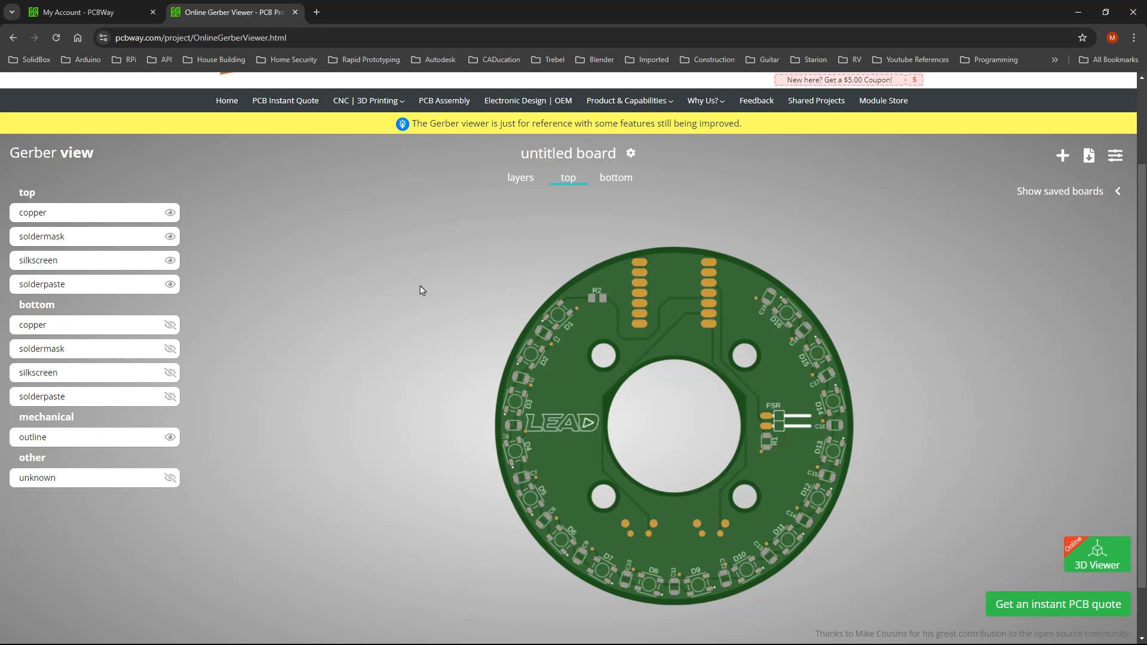
pyautogui.scroll(2, 657, 274)
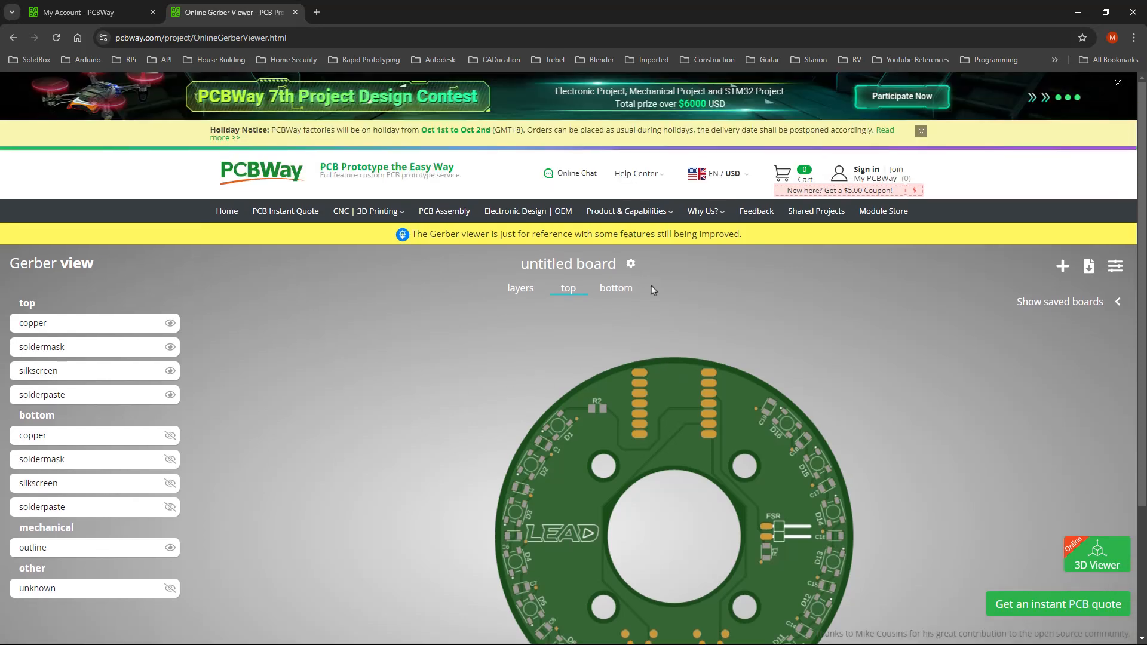
pyautogui.click(621, 290)
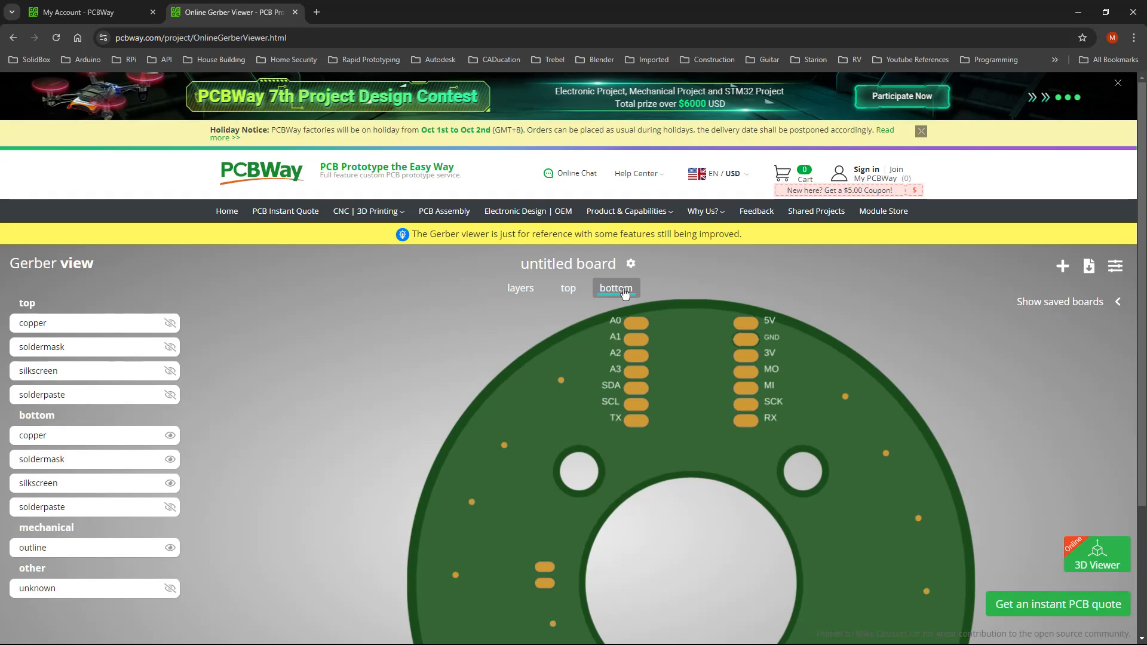
# In the layers view, hide bottom layers, board outline and top soldermask, silkscreen and solderpaste
pyautogui.click(568, 289)
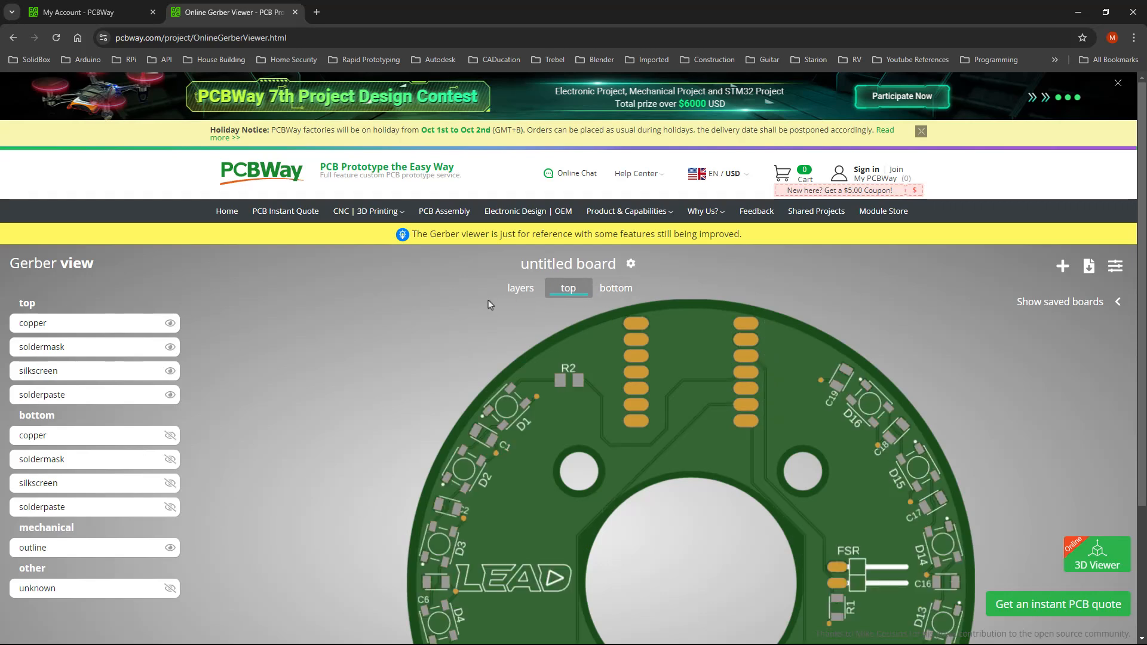
pyautogui.scroll(-2, 485, 305)
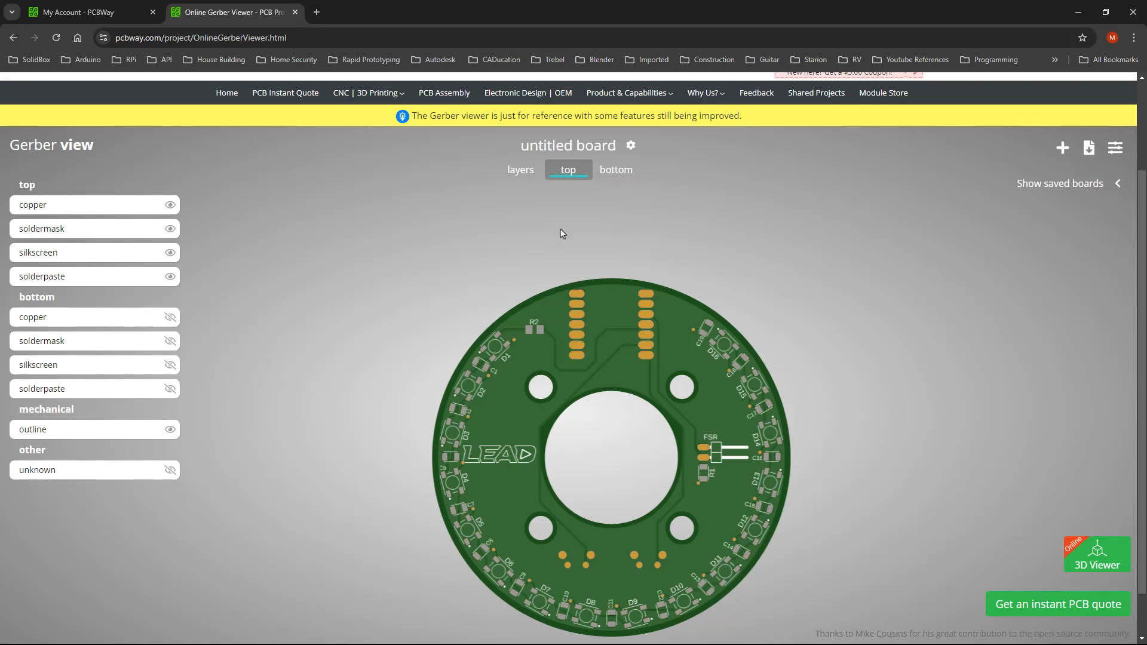
pyautogui.click(520, 171)
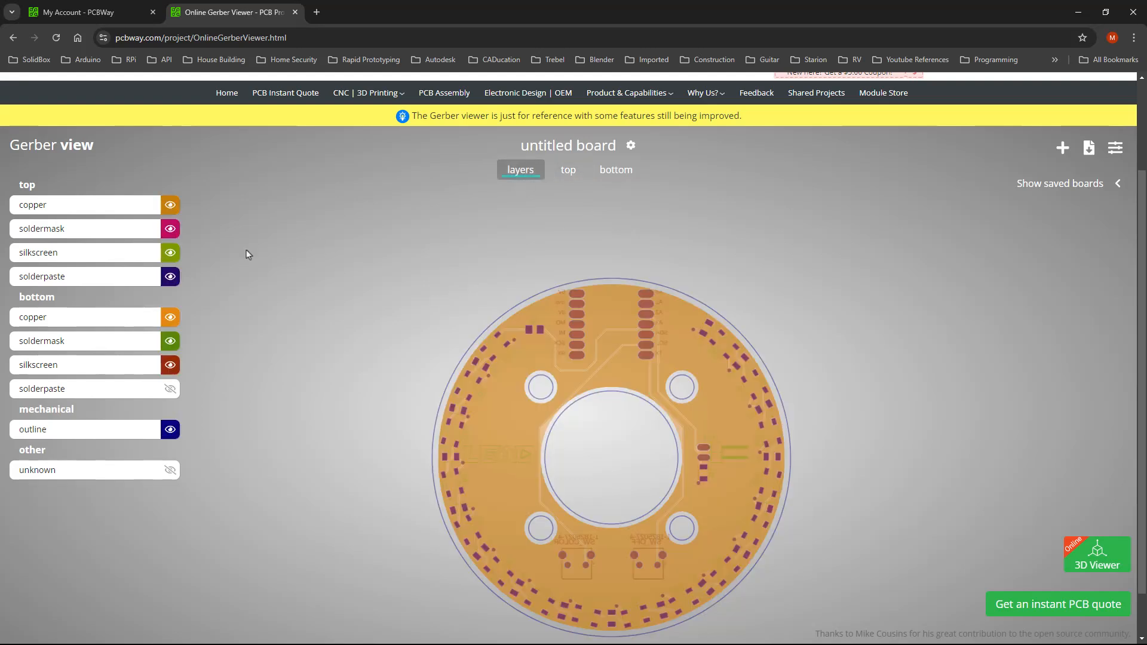
pyautogui.click(170, 318)
pyautogui.click(170, 341)
pyautogui.click(171, 365)
pyautogui.click(170, 429)
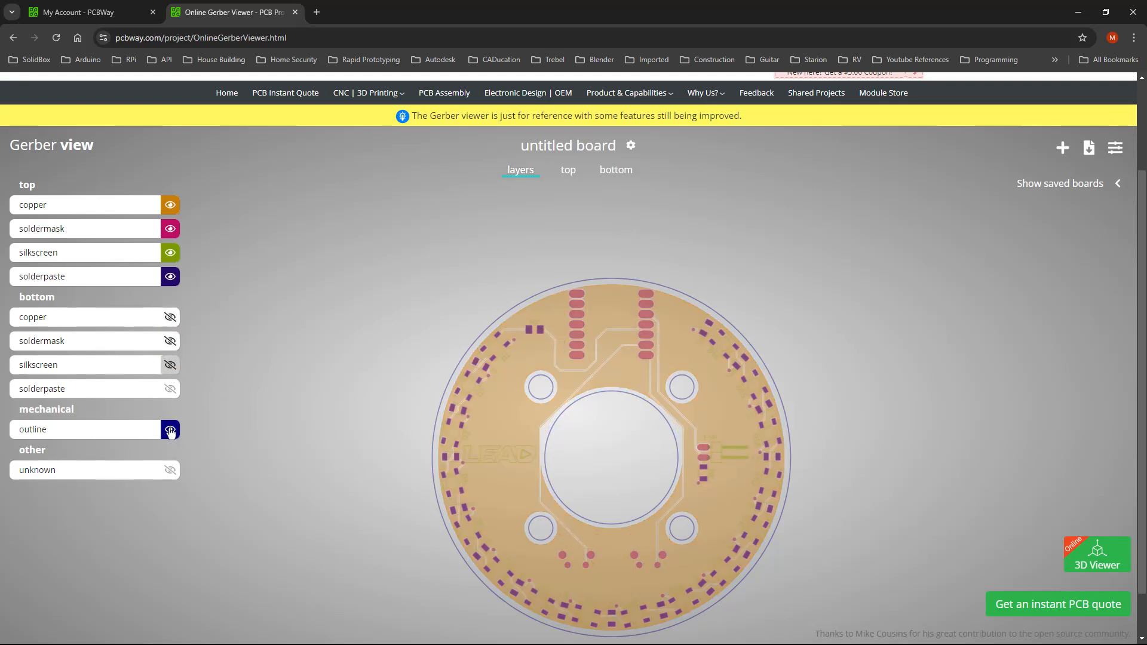
pyautogui.click(170, 229)
pyautogui.click(170, 253)
pyautogui.click(171, 276)
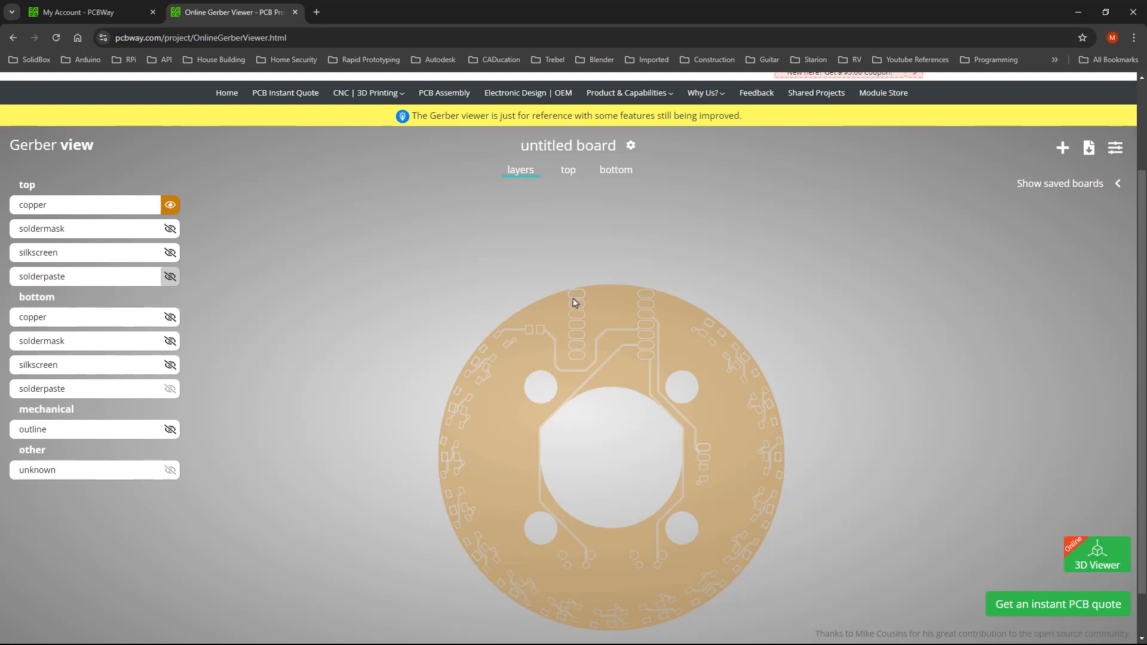
# Swap to showing only the bottom copper layer and pan around to inspect it
pyautogui.click(170, 206)
pyautogui.click(170, 317)
pyautogui.scroll(2, 582, 309)
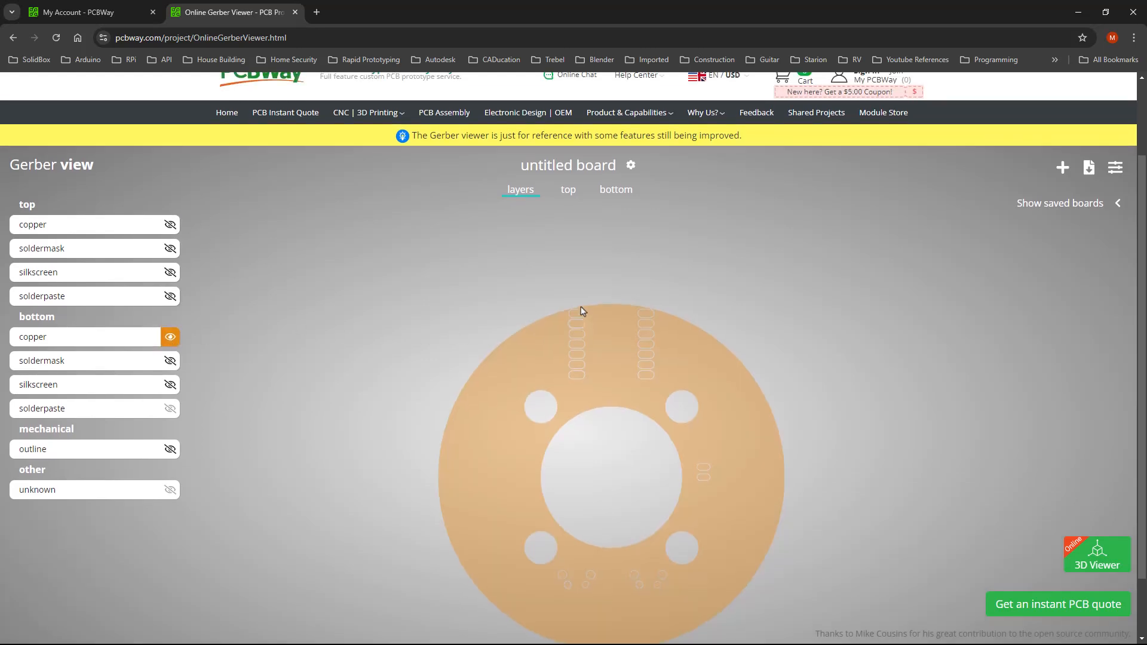
pyautogui.scroll(-2, 584, 332)
pyautogui.scroll(3, 586, 337)
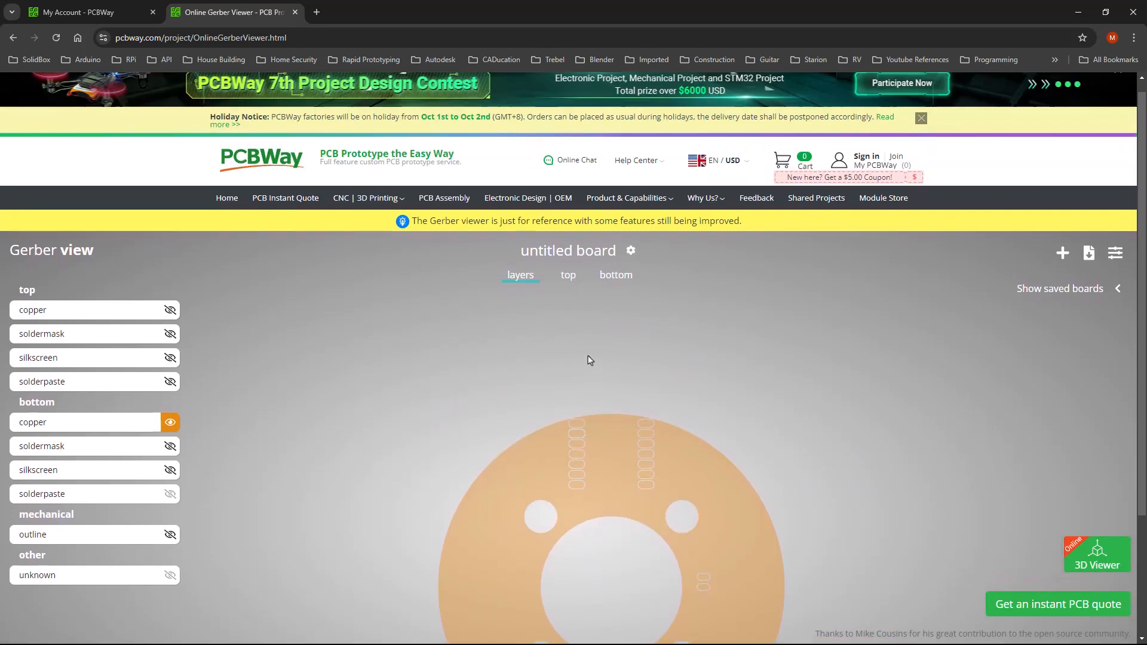
pyautogui.moveTo(605, 360); pyautogui.dragTo(605, 325, button='middle')
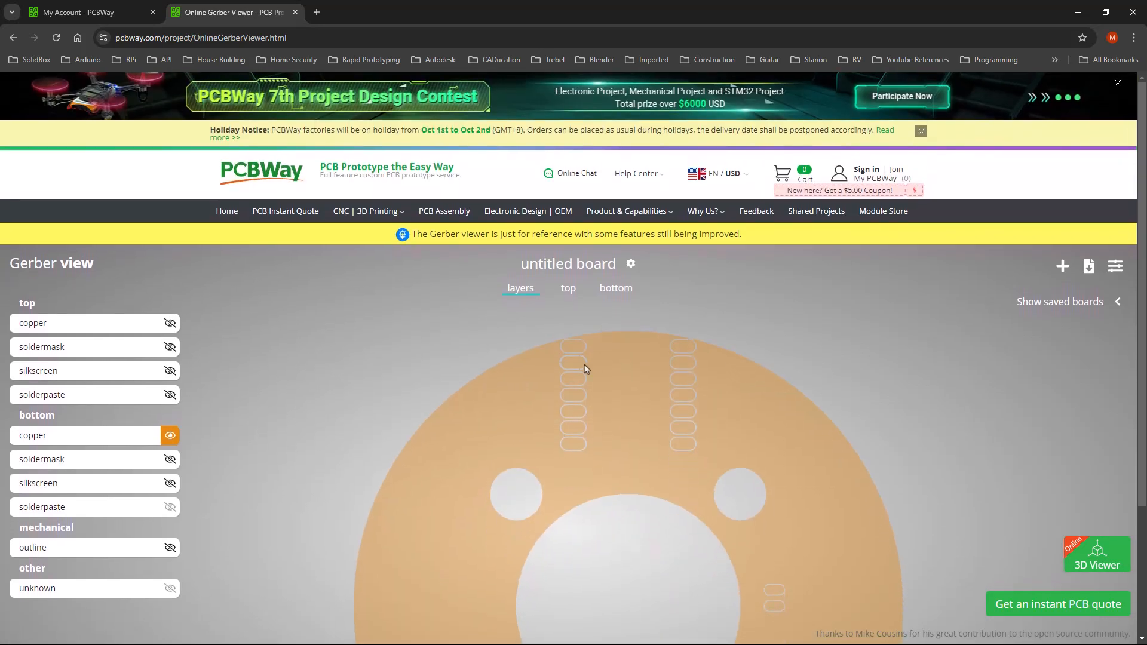
pyautogui.scroll(-2, 873, 339)
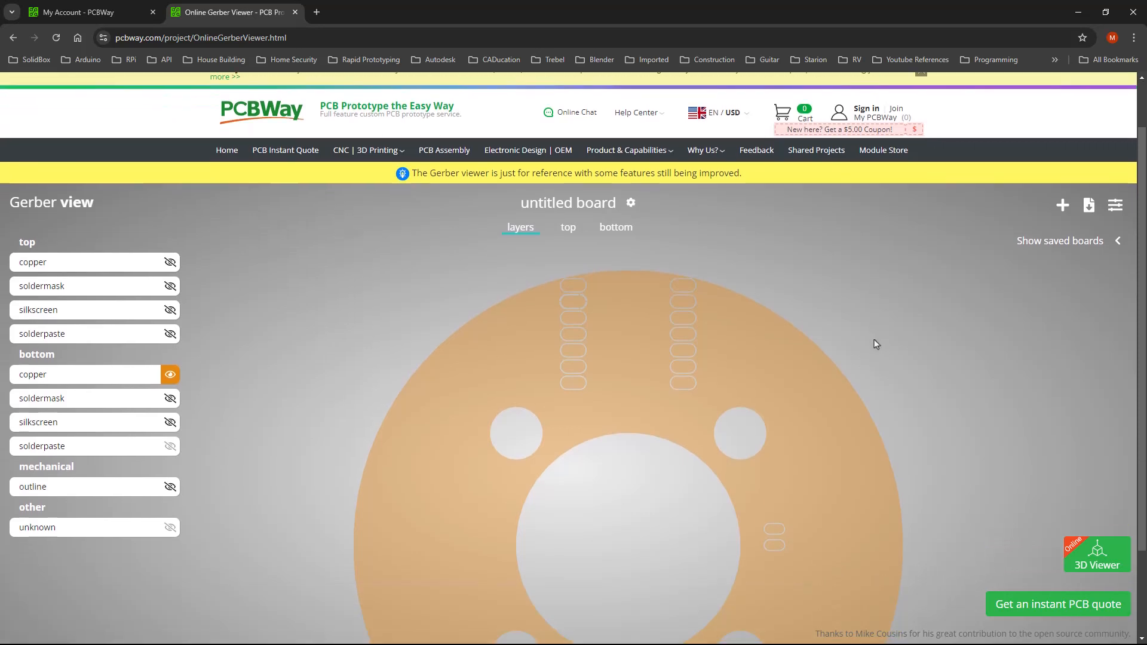
pyautogui.middleClick(933, 344)
pyautogui.moveTo(932, 344); pyautogui.dragTo(962, 408, button='middle')
pyautogui.rightClick(944, 391)
pyautogui.click(951, 413)
pyautogui.moveTo(706, 442); pyautogui.dragTo(587, 343)
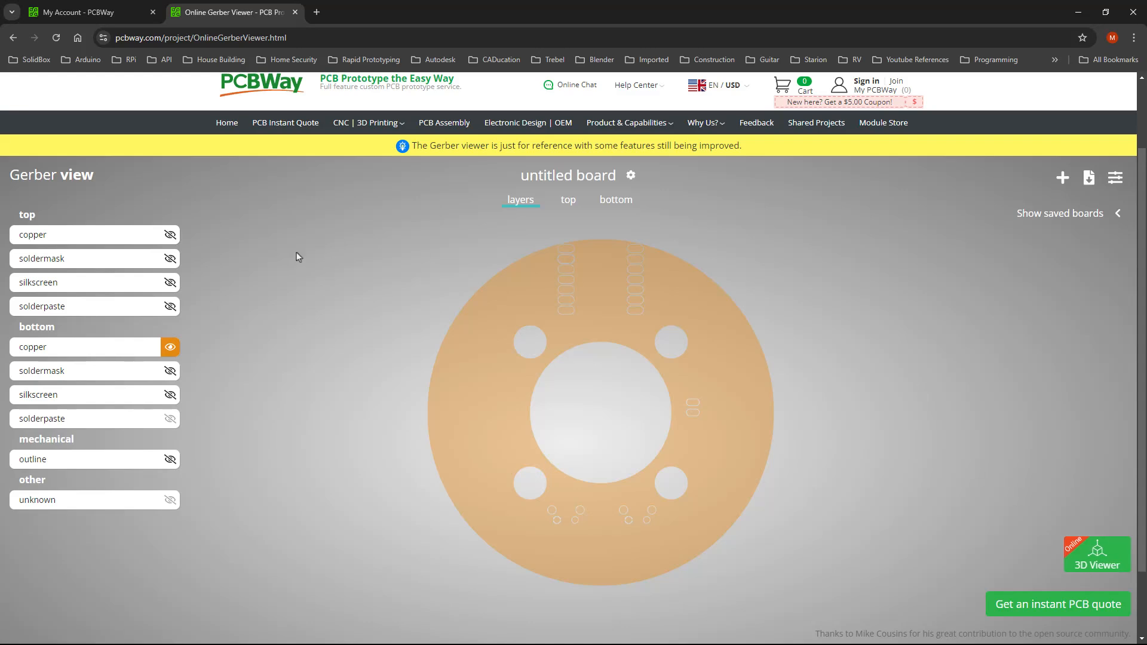
# Restore top copper, soldermask and silkscreen layers and return to the rendered top side
pyautogui.click(170, 235)
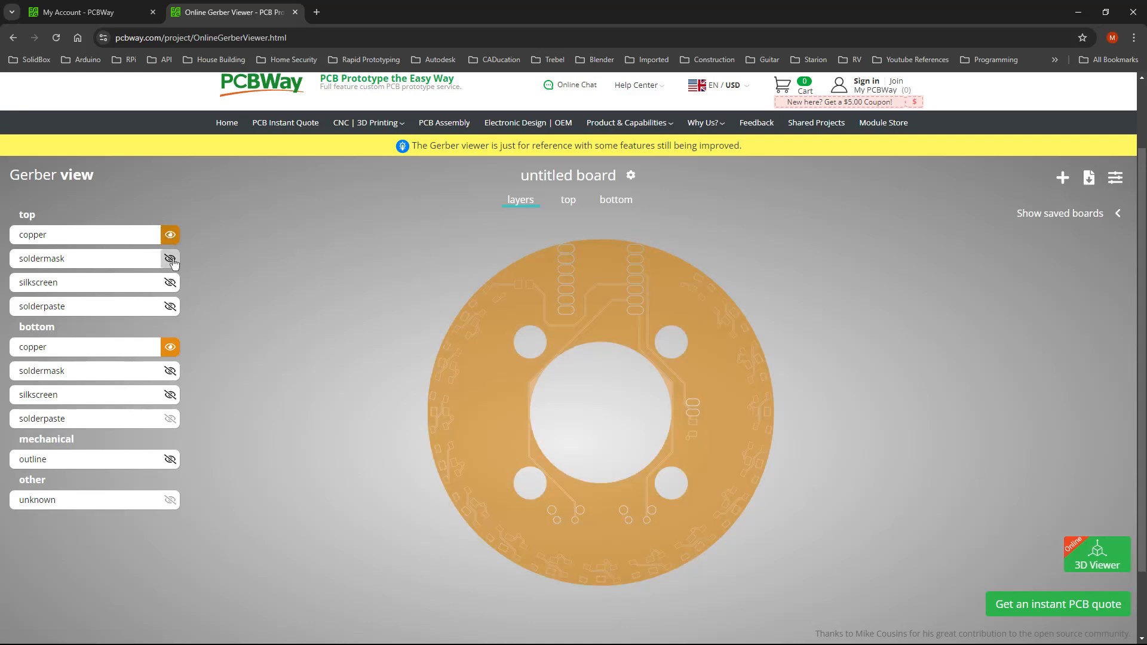
pyautogui.click(171, 258)
pyautogui.click(171, 283)
pyautogui.click(568, 200)
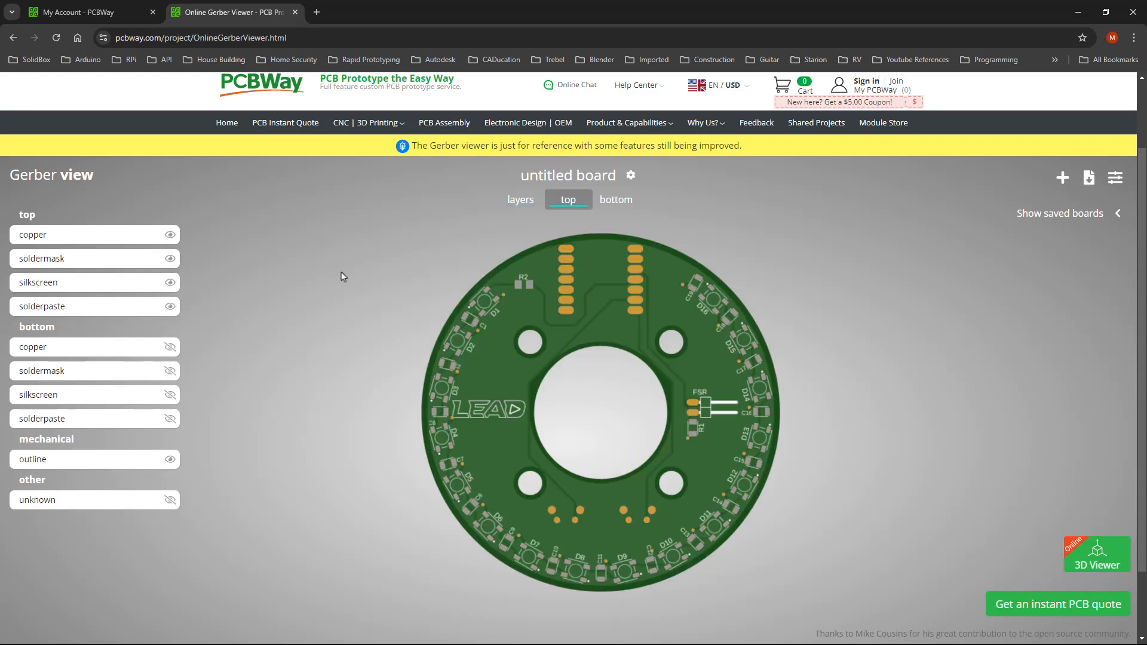
# From the My Account page, open PCB Instant Quote for a standard 2-layer FR-4 1.6 mm board
pyautogui.click(102, 15)
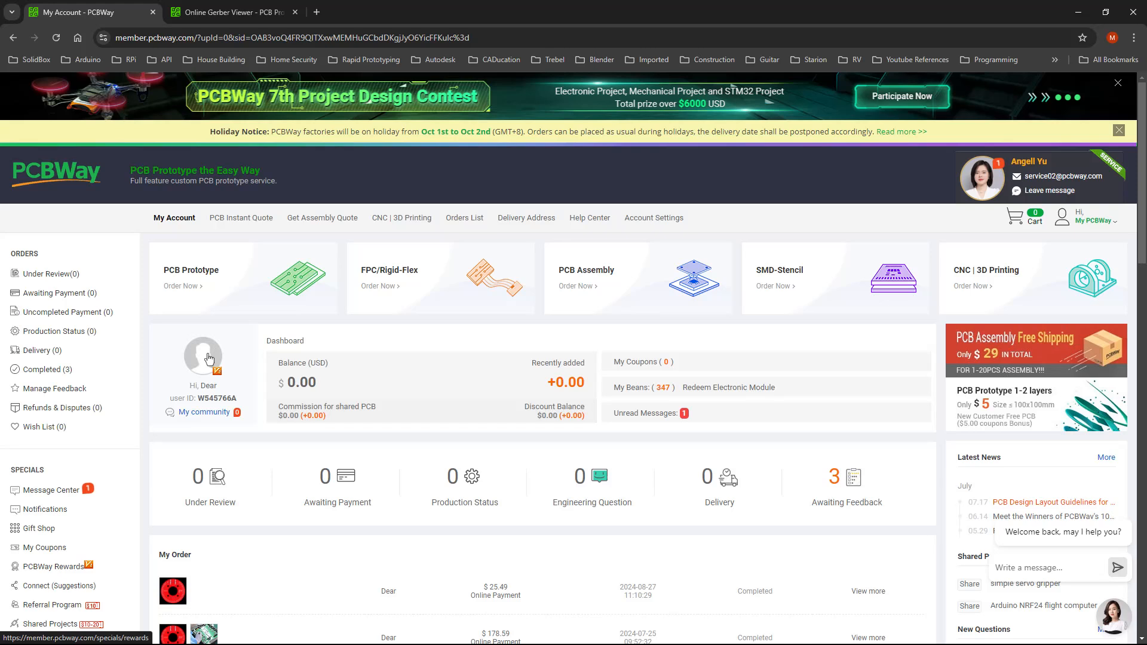
pyautogui.click(252, 225)
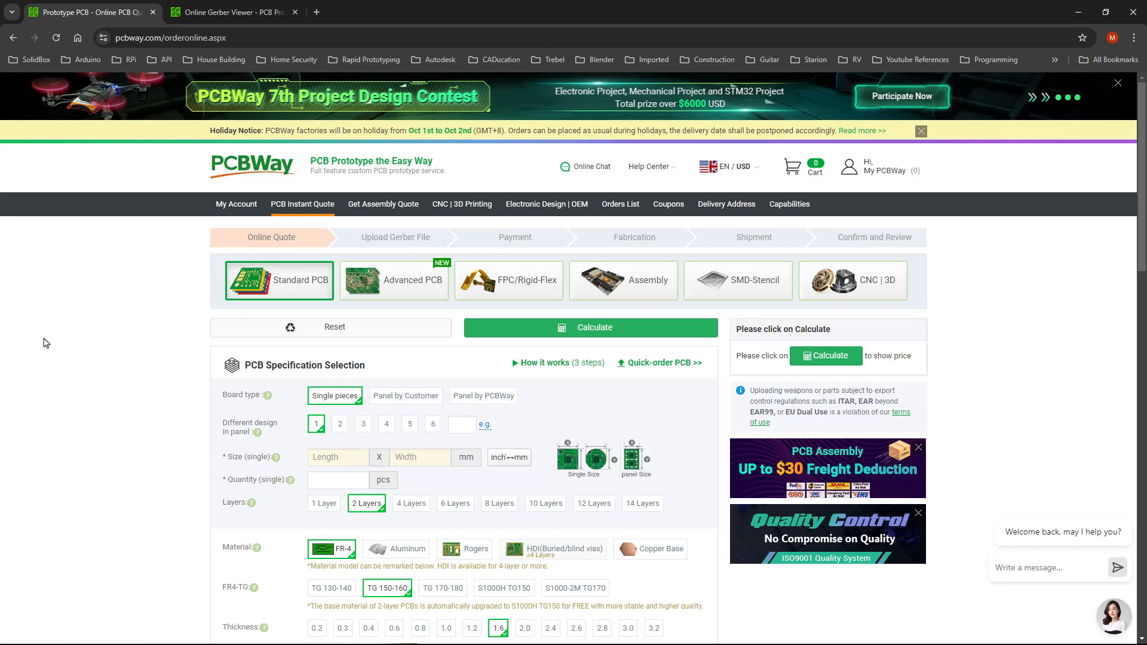
pyautogui.moveTo(257, 432)
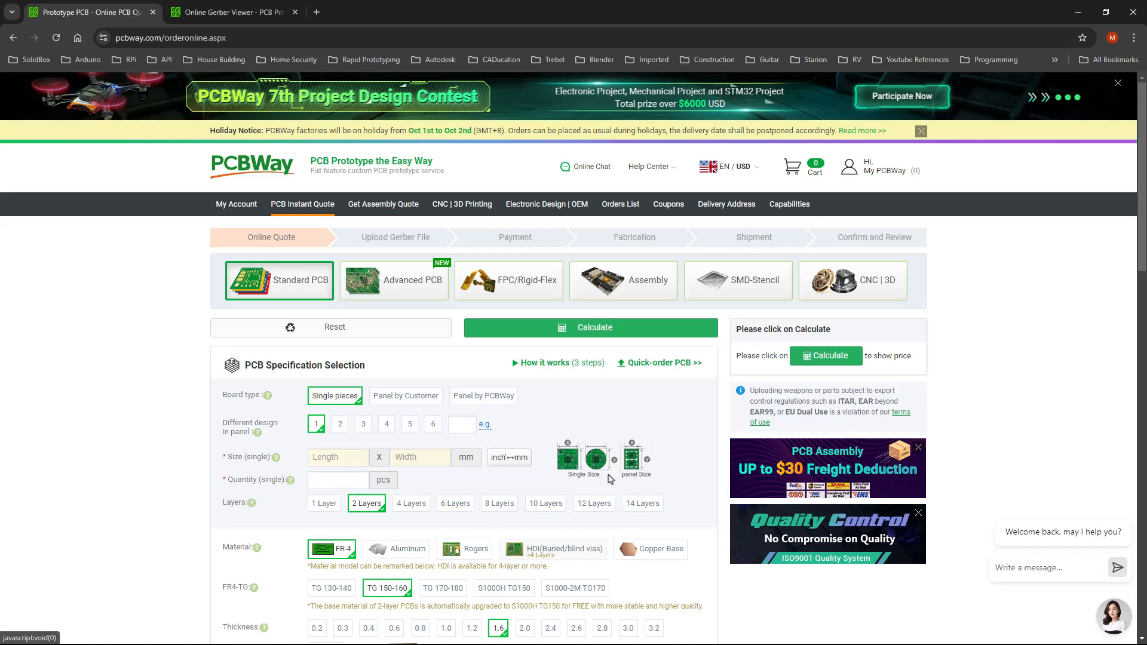
pyautogui.click(358, 465)
pyautogui.write('89')
pyautogui.press('Tab')
pyautogui.write('89')
pyautogui.press('Tab')
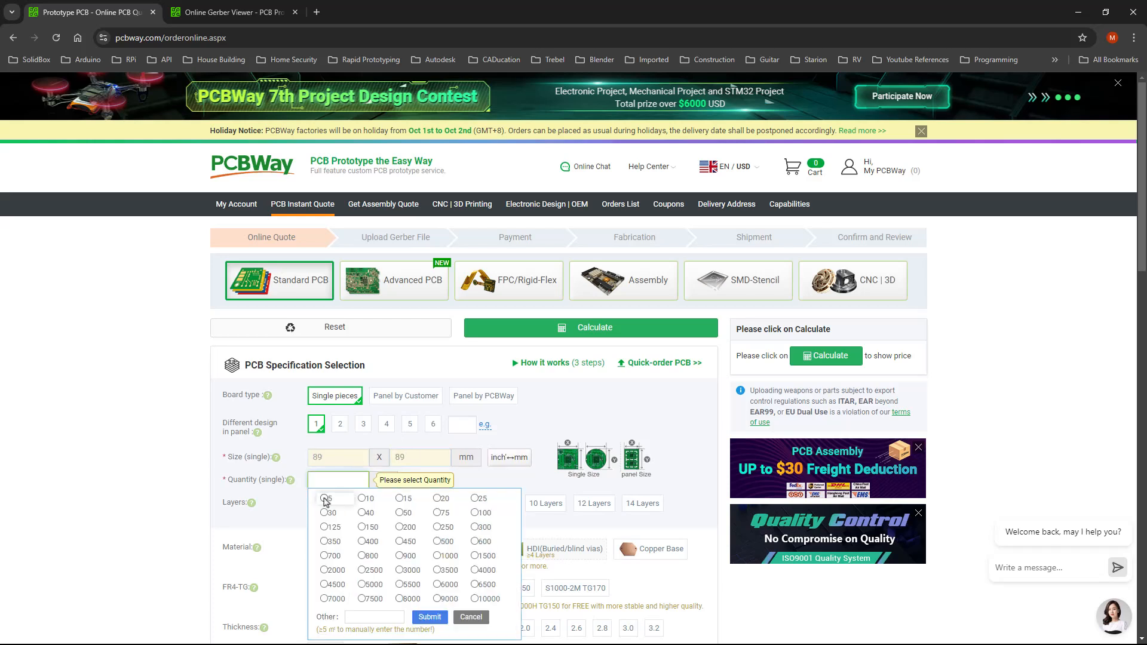
pyautogui.click(324, 499)
pyautogui.scroll(-2, 167, 394)
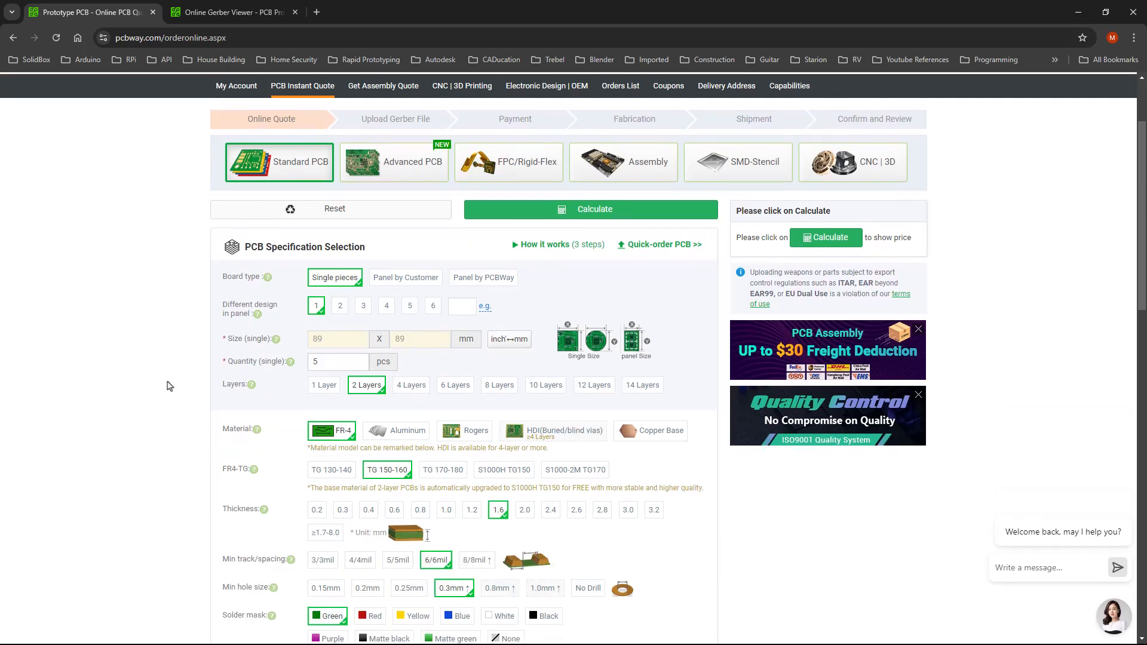
pyautogui.scroll(-2, 169, 386)
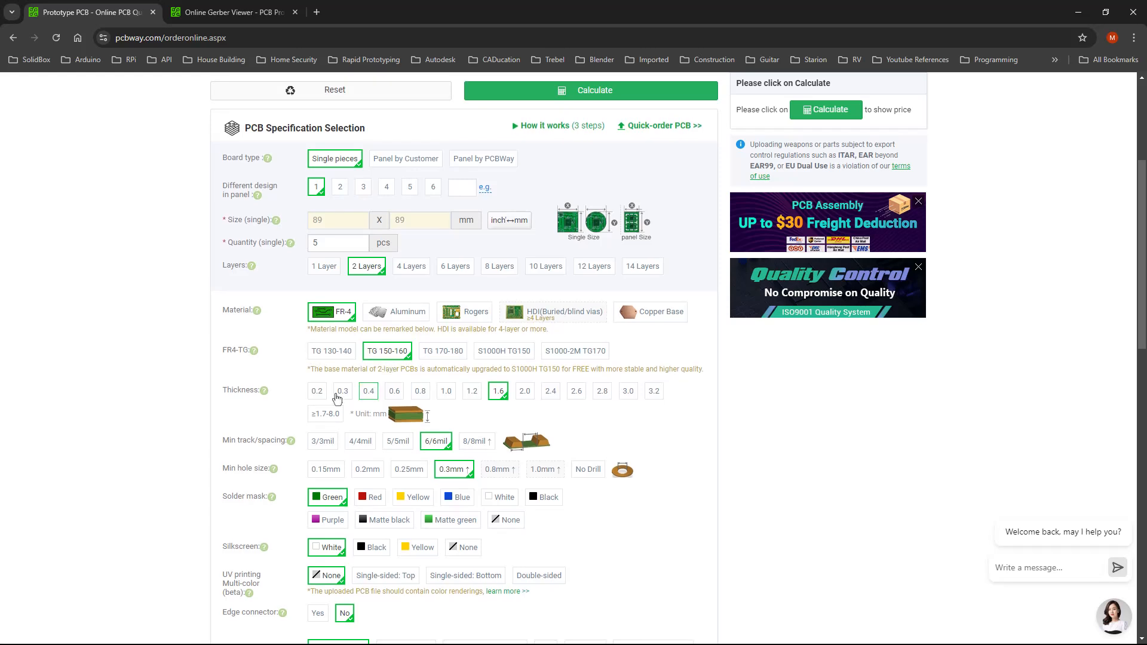
pyautogui.click(369, 501)
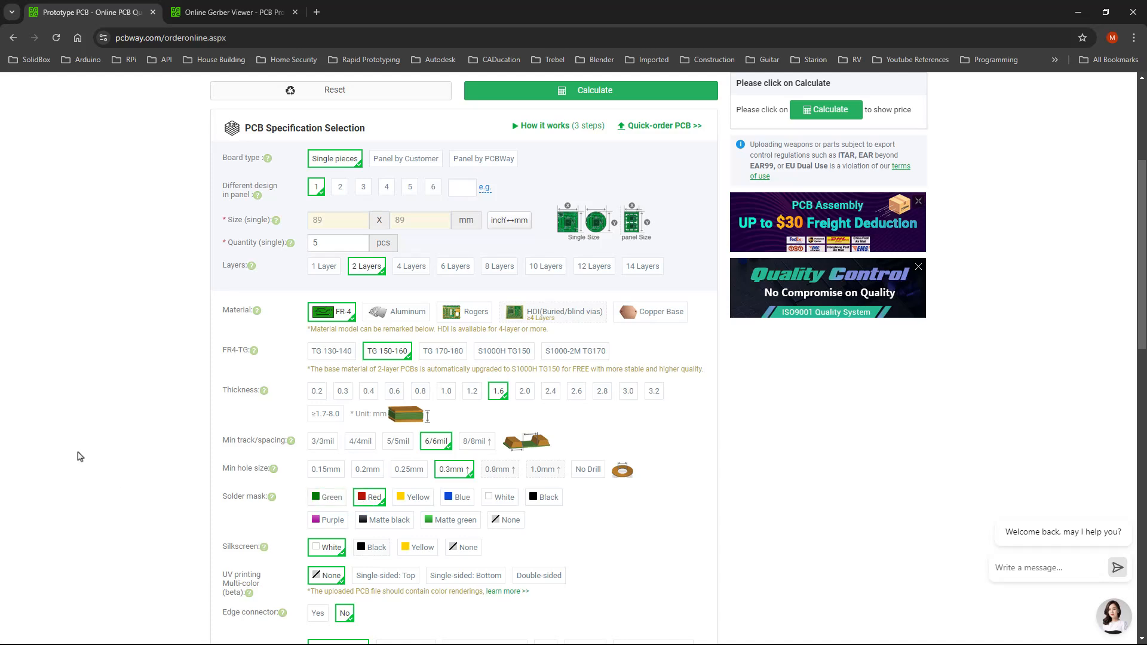
pyautogui.scroll(-2, 88, 445)
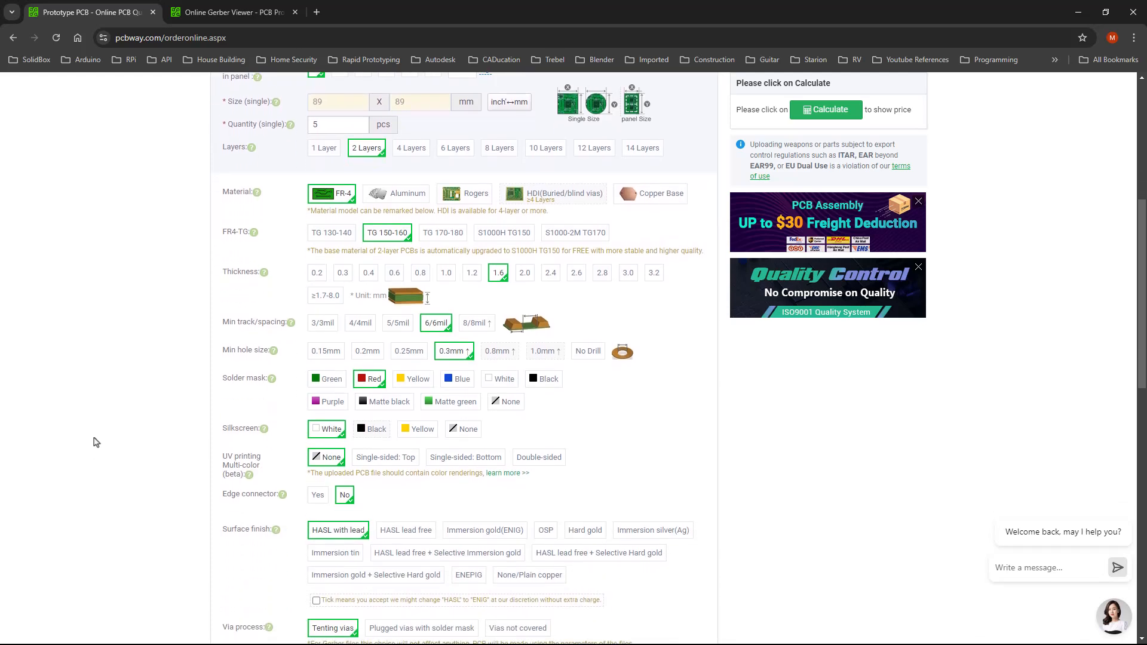
pyautogui.scroll(-2, 103, 438)
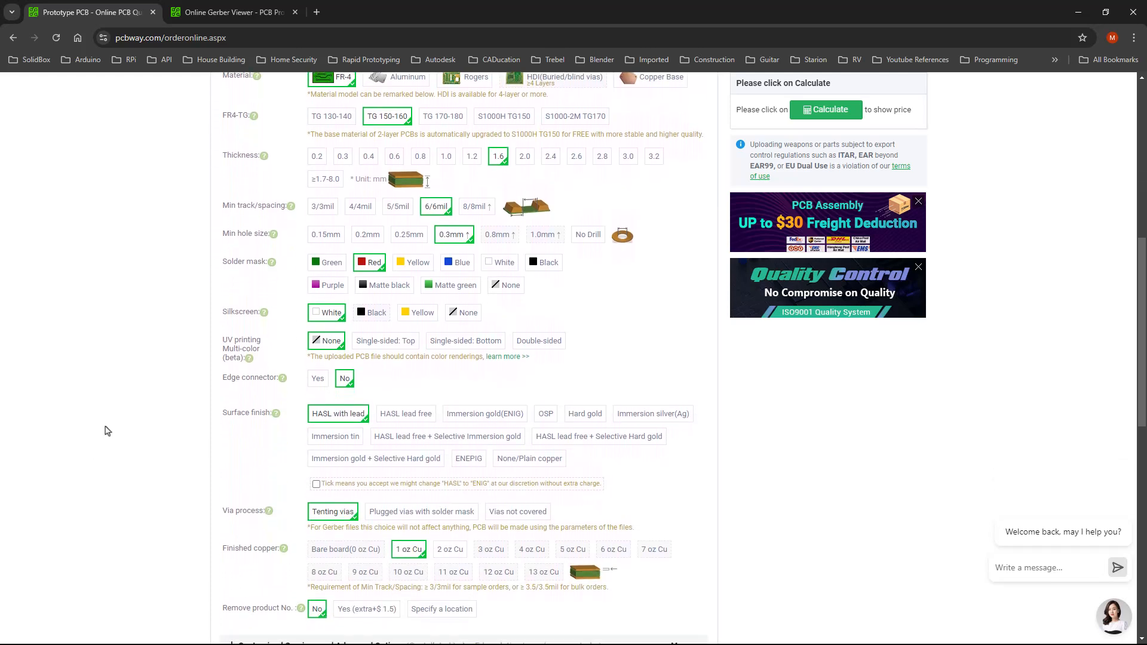
pyautogui.scroll(-2, 146, 389)
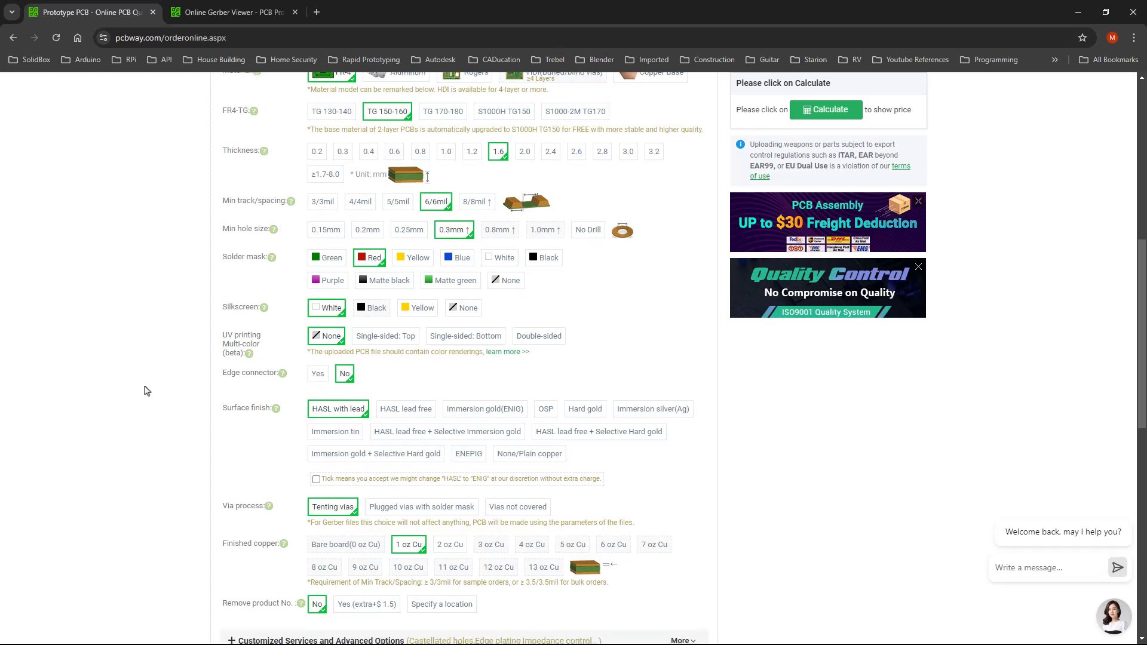
pyautogui.scroll(-2, 146, 389)
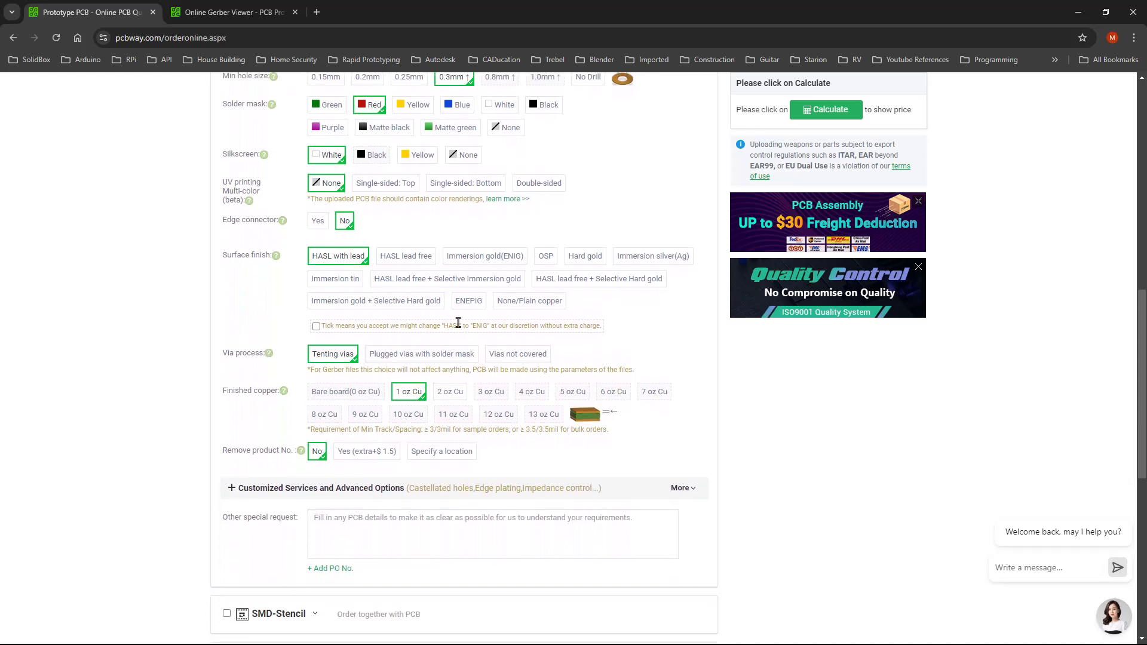
pyautogui.scroll(-1, 472, 311)
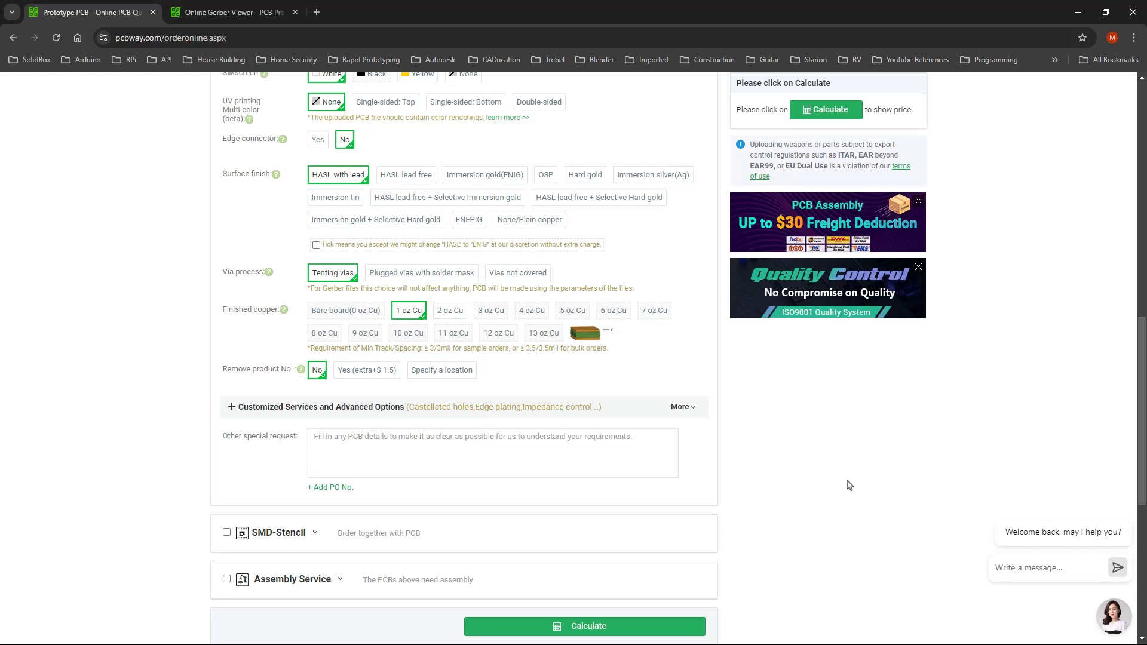
# Calculate the price for 5 red boards ($25.16 with DHL shipping) and save it to the cart
pyautogui.click(684, 620)
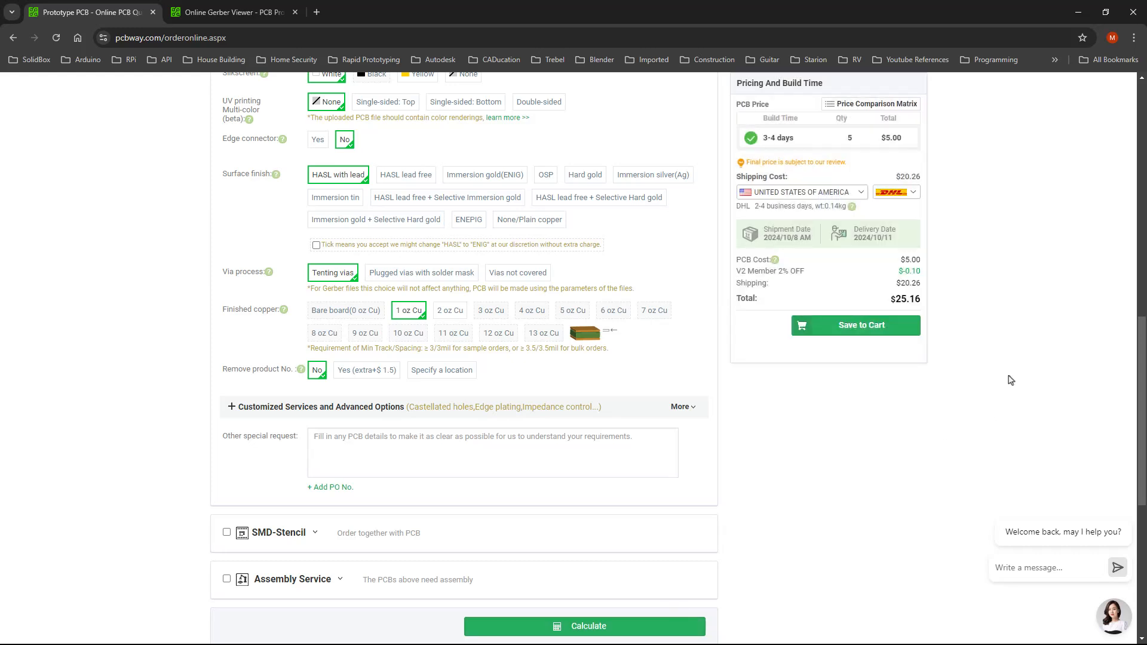
pyautogui.scroll(2, 1011, 380)
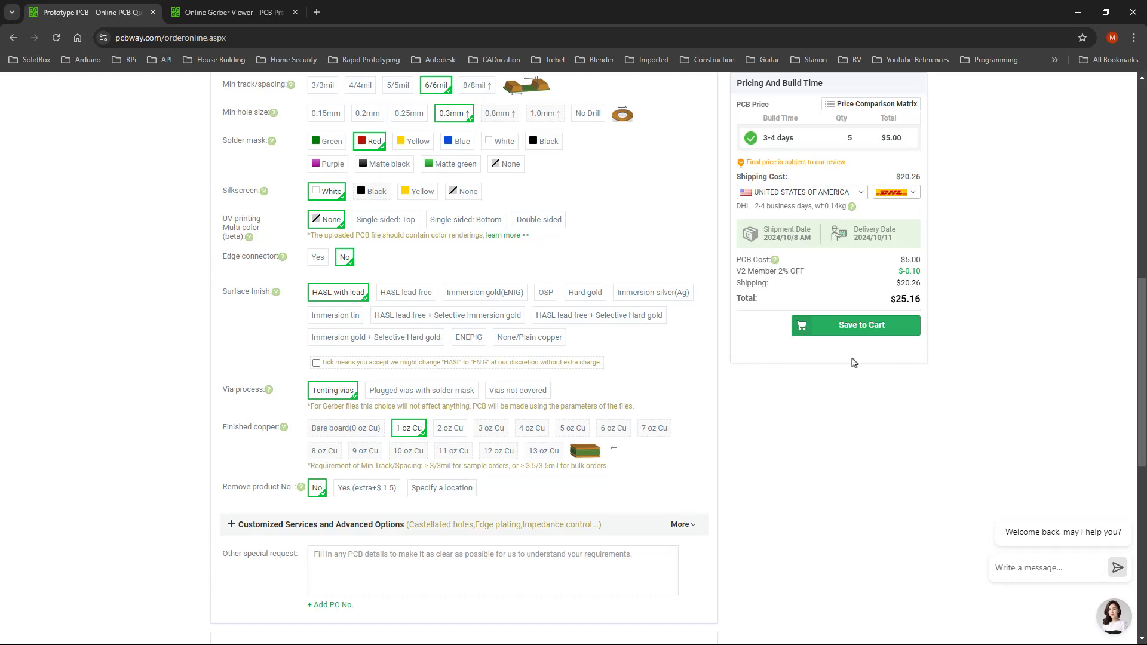
pyautogui.click(873, 326)
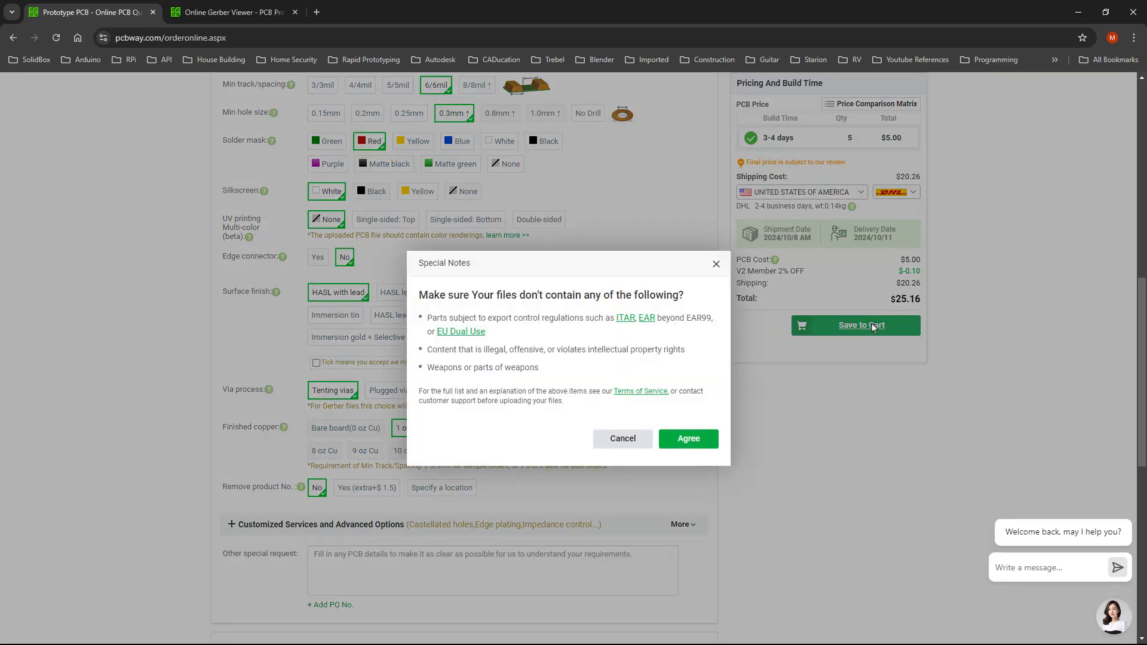
# Accept the file content restrictions and navigate the file window up to the Downloads folder
pyautogui.click(688, 442)
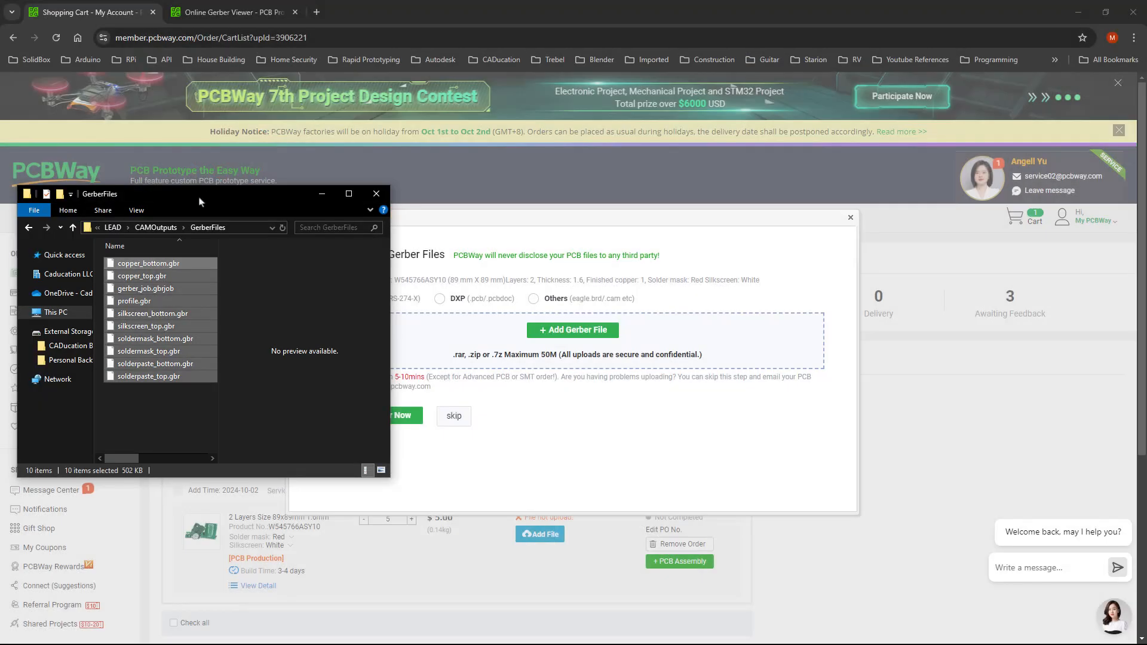
pyautogui.moveTo(199, 201); pyautogui.dragTo(519, 173)
pyautogui.click(476, 200)
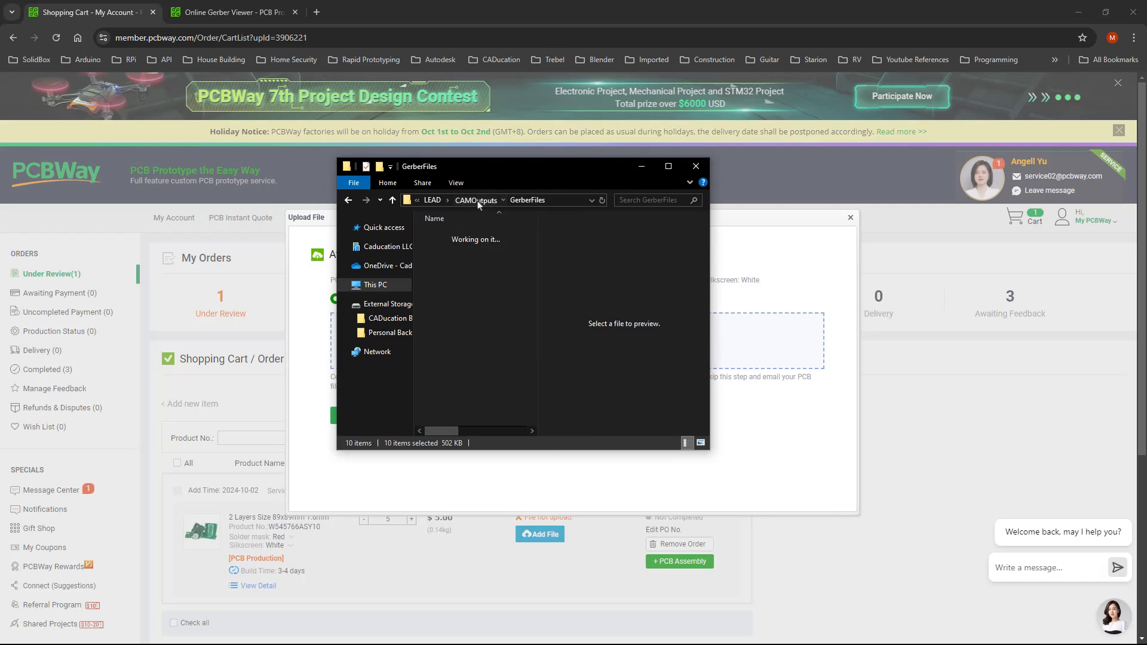
pyautogui.click(432, 201)
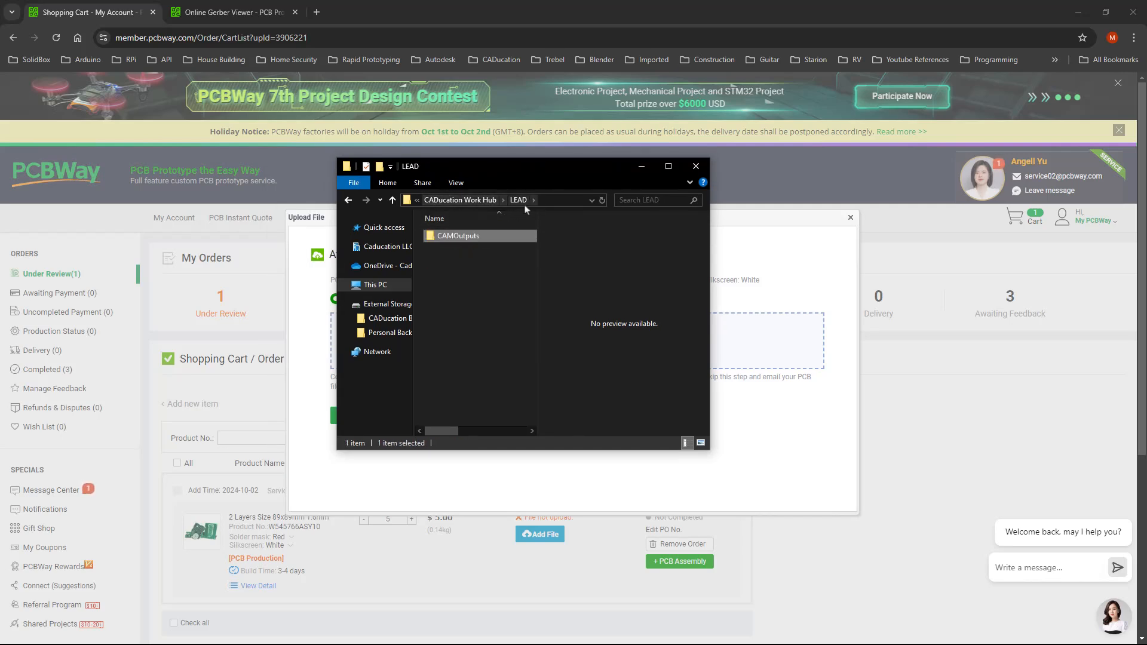
pyautogui.click(454, 200)
pyautogui.click(464, 202)
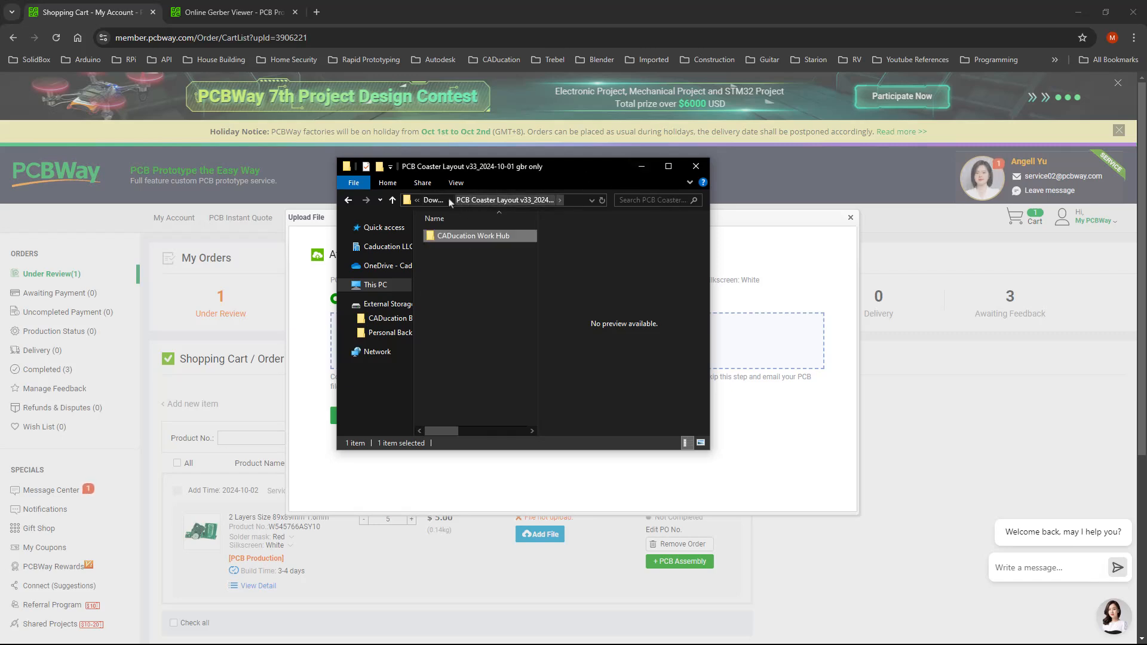
pyautogui.click(437, 200)
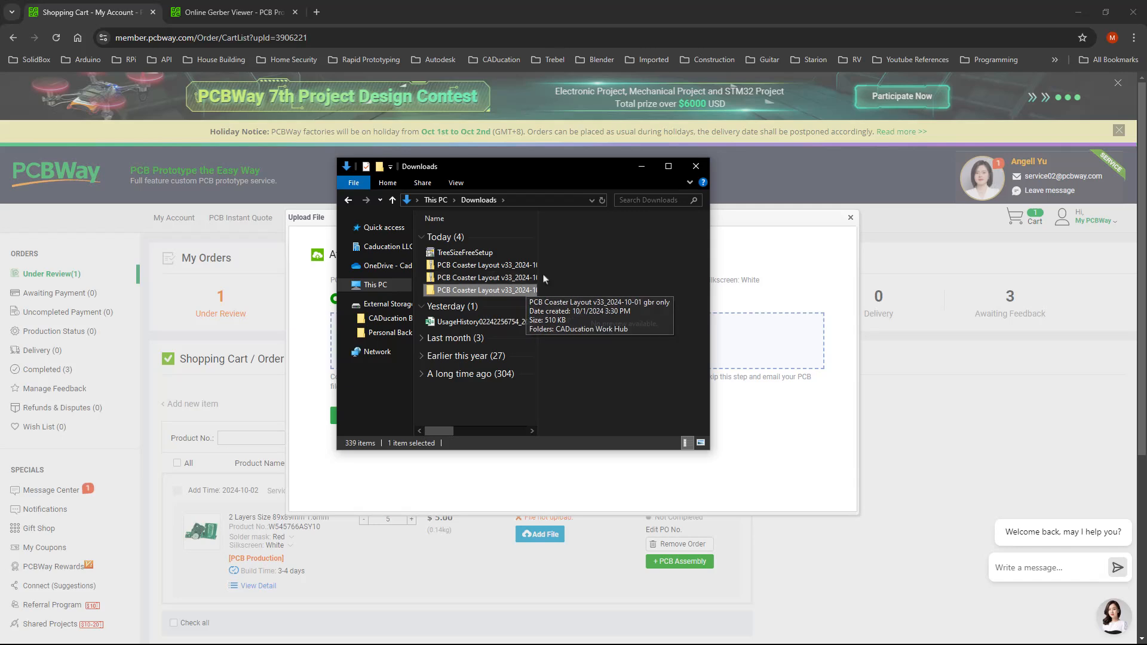
# Drop PCB Coaster Layout v33_2024-10-01 gbr only.zip into the upload area
pyautogui.moveTo(538, 272); pyautogui.dragTo(545, 272)
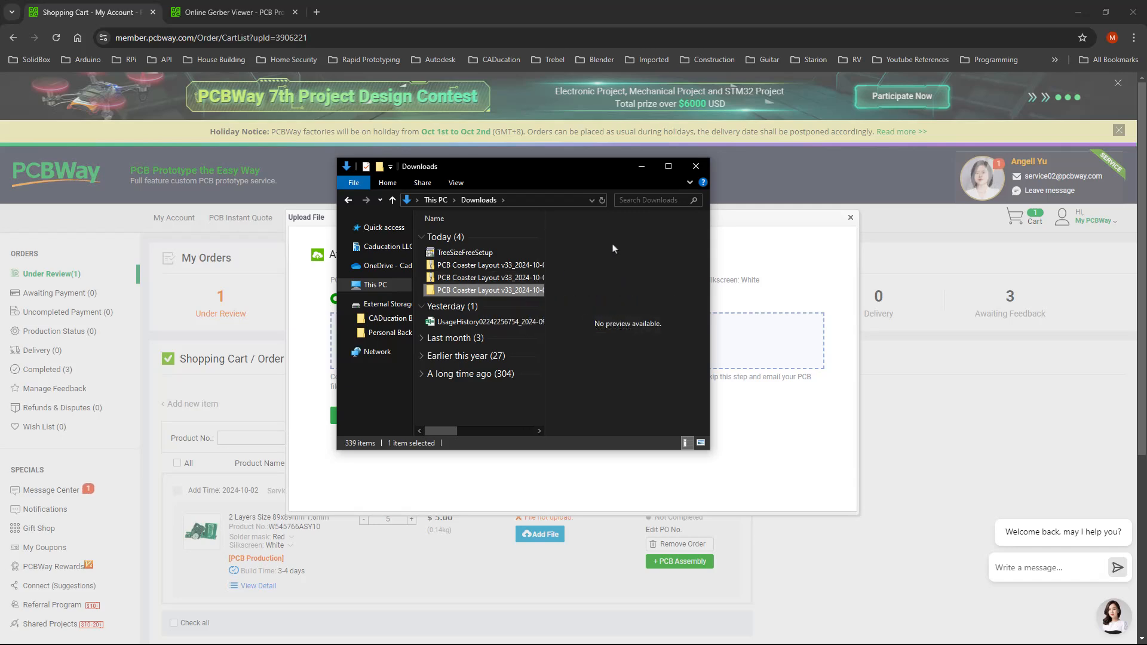
pyautogui.moveTo(710, 399); pyautogui.dragTo(901, 399)
pyautogui.click(533, 280)
pyautogui.moveTo(633, 169); pyautogui.dragTo(0, 183)
pyautogui.moveTo(354, 346); pyautogui.dragTo(550, 365)
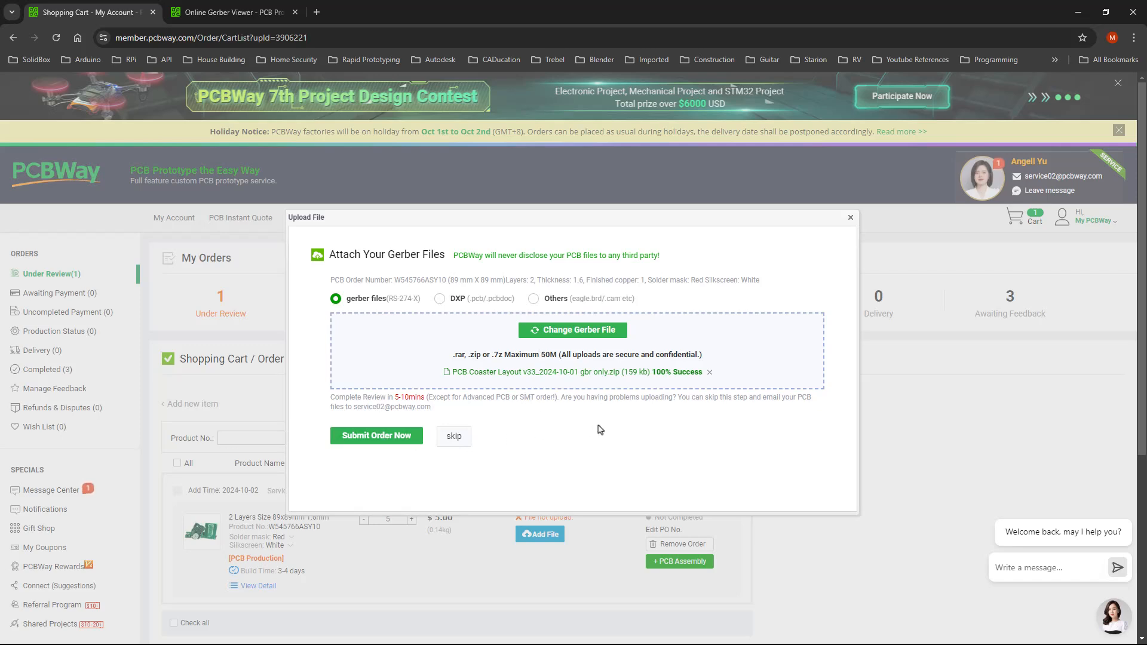
# Close the upload dialog and browse the zip to CADucation Work Hub > LEAD > CAMOutputs > Assembly
pyautogui.click(850, 219)
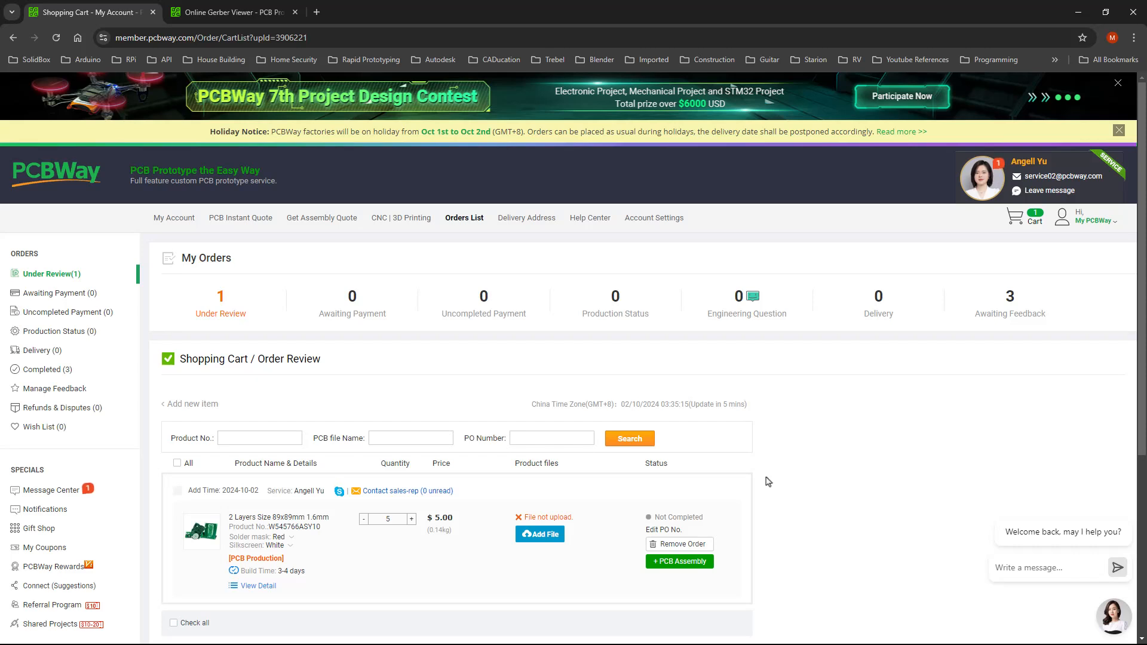
pyautogui.moveTo(0, 200); pyautogui.dragTo(585, 192)
pyautogui.doubleClick(352, 295)
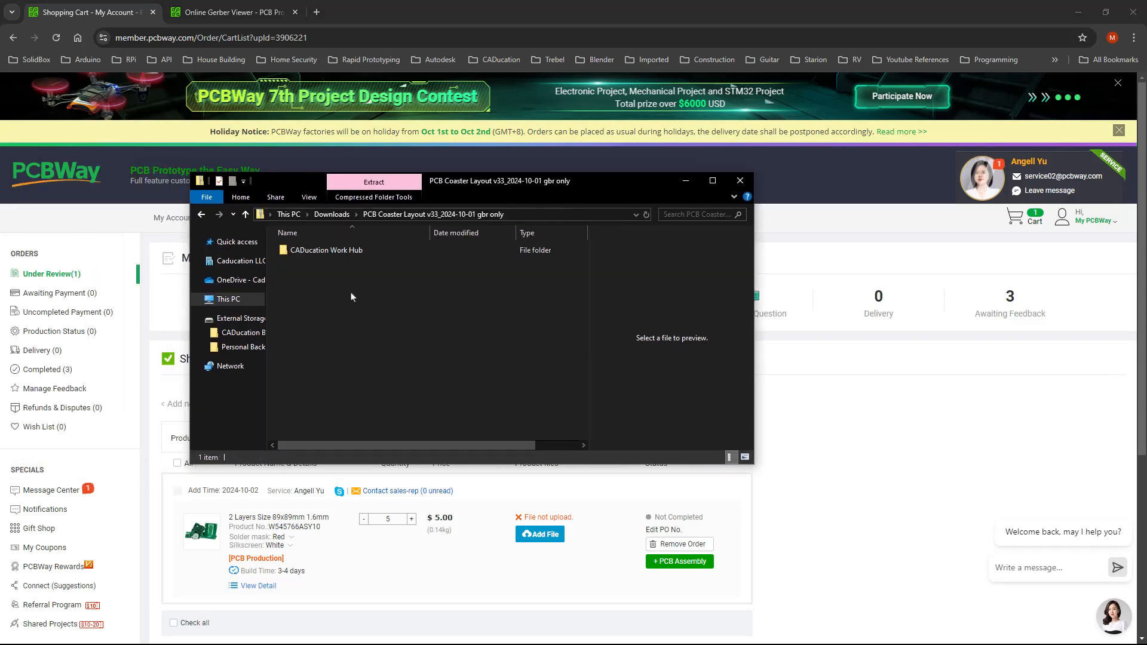
pyautogui.doubleClick(335, 251)
pyautogui.doubleClick(334, 251)
pyautogui.doubleClick(334, 251)
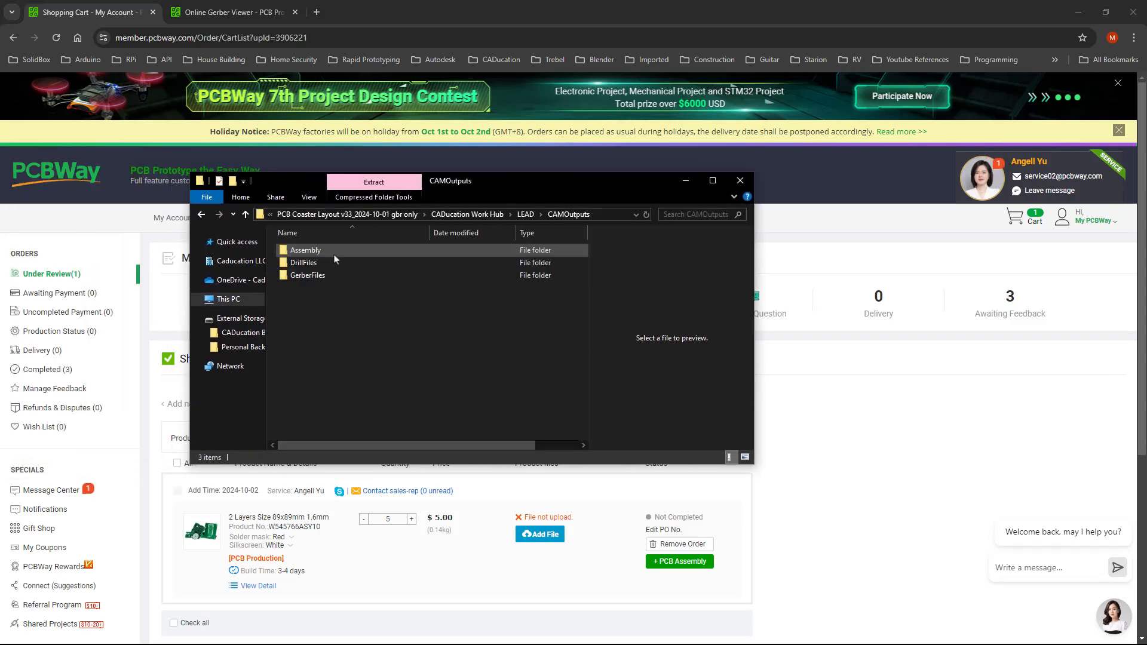
pyautogui.doubleClick(322, 250)
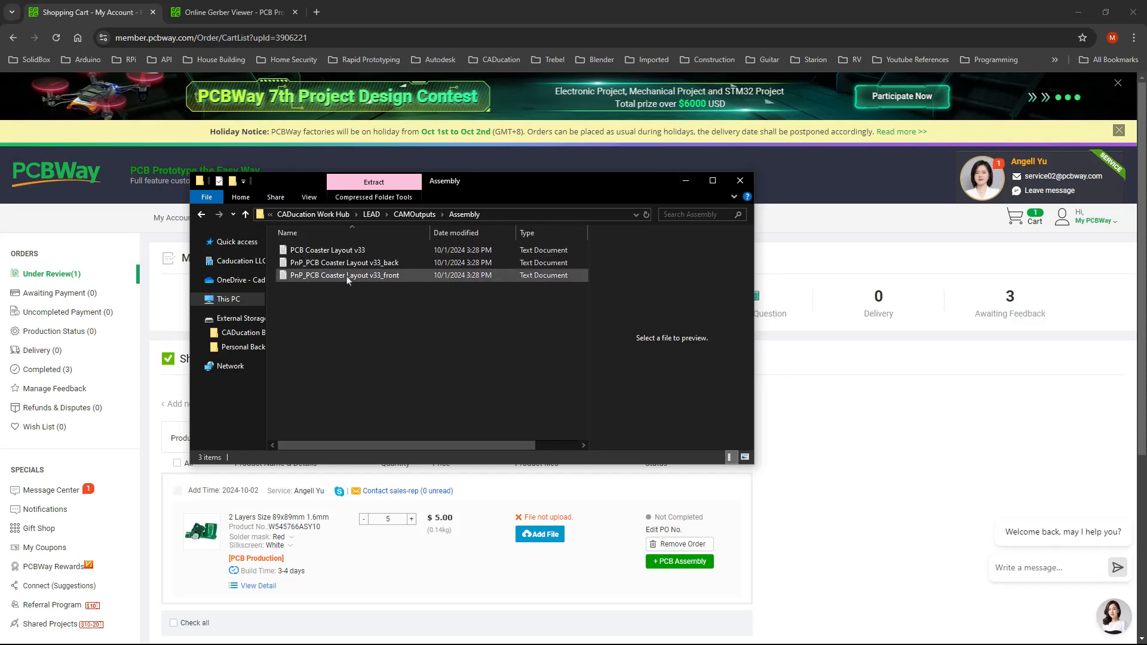
# Remove the 5-board coaster order from the cart, giving Other reasons as the cause
pyautogui.click(686, 181)
pyautogui.scroll(-2, 757, 382)
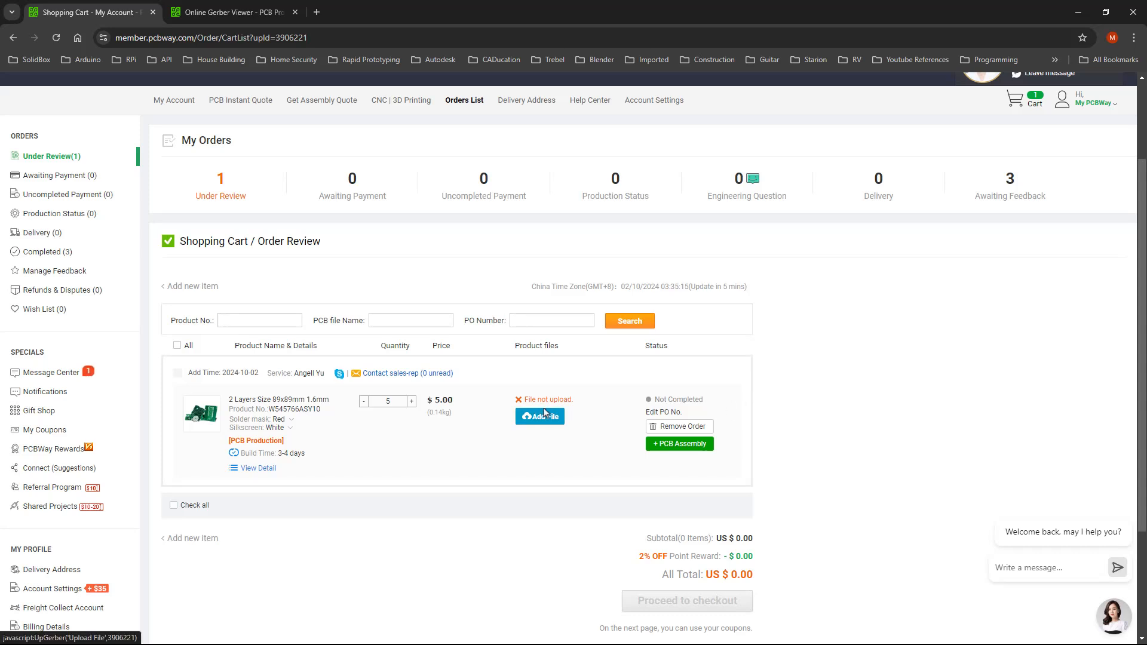
pyautogui.click(690, 435)
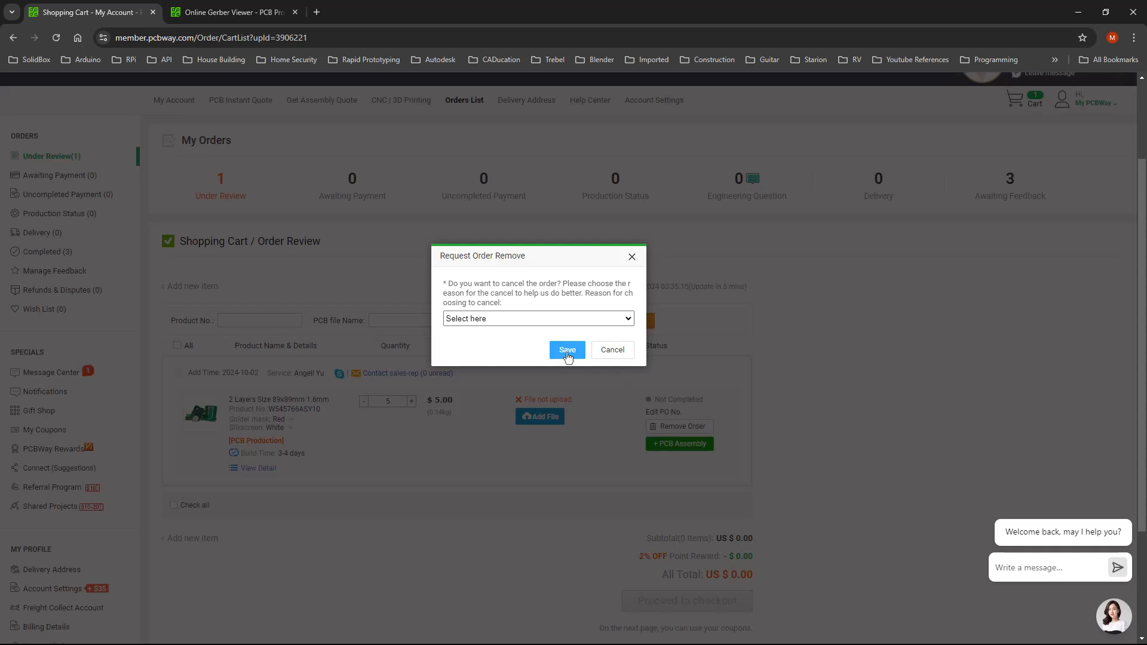
pyautogui.click(600, 322)
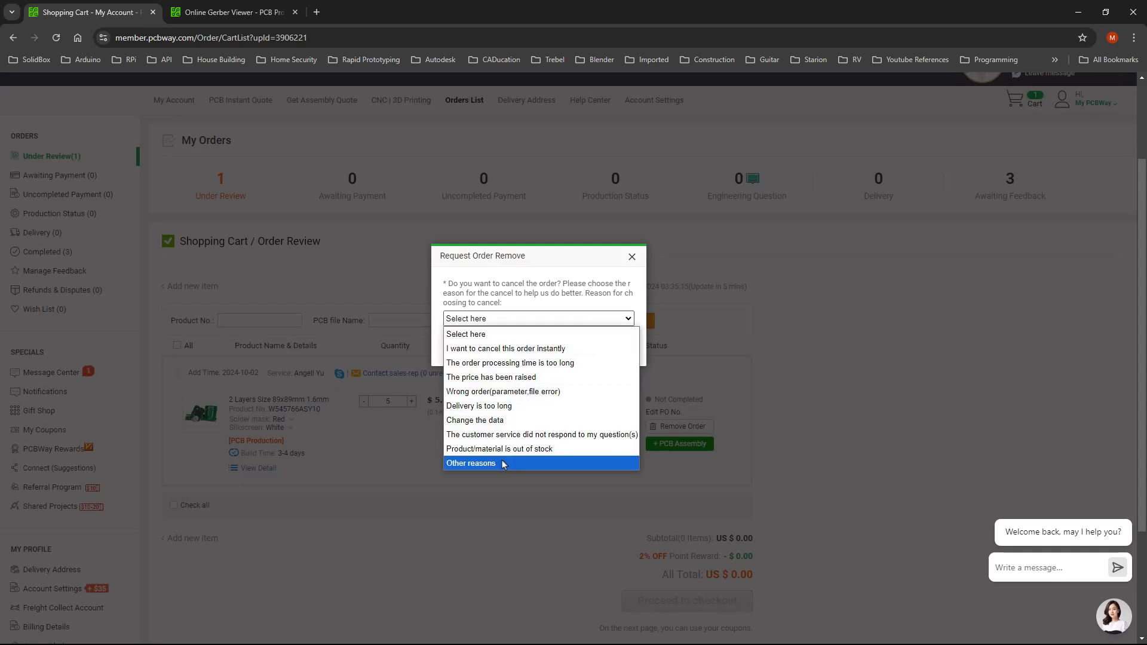
pyautogui.click(478, 463)
pyautogui.click(567, 418)
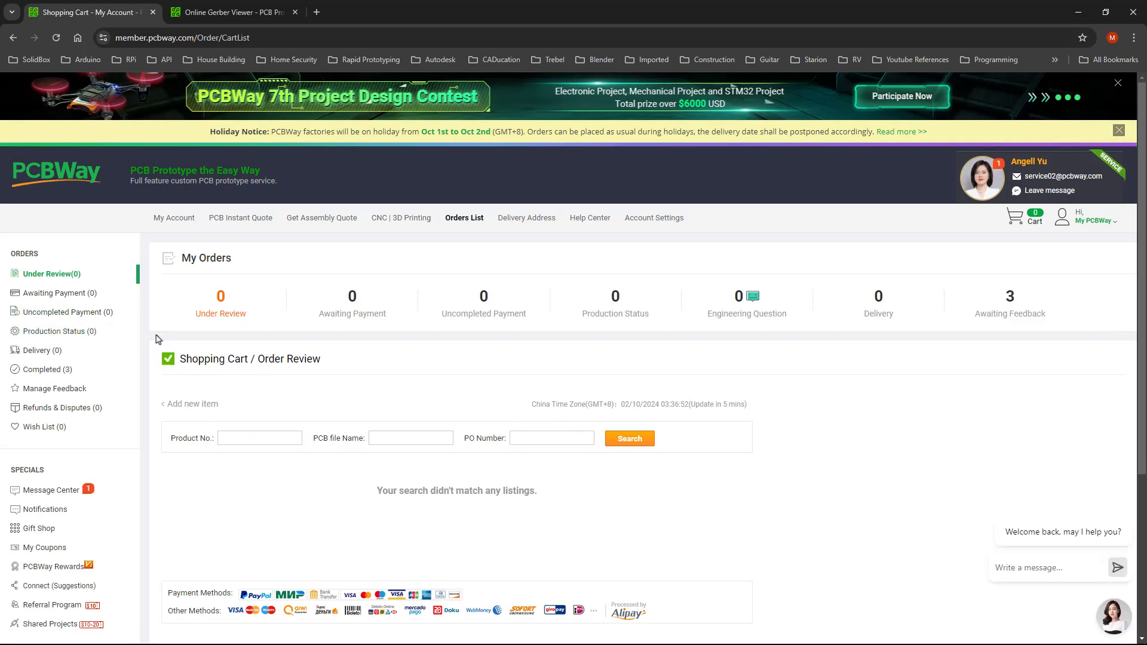
# Go to the My Account dashboard showing a $0.00 balance and zero orders under review
pyautogui.click(181, 221)
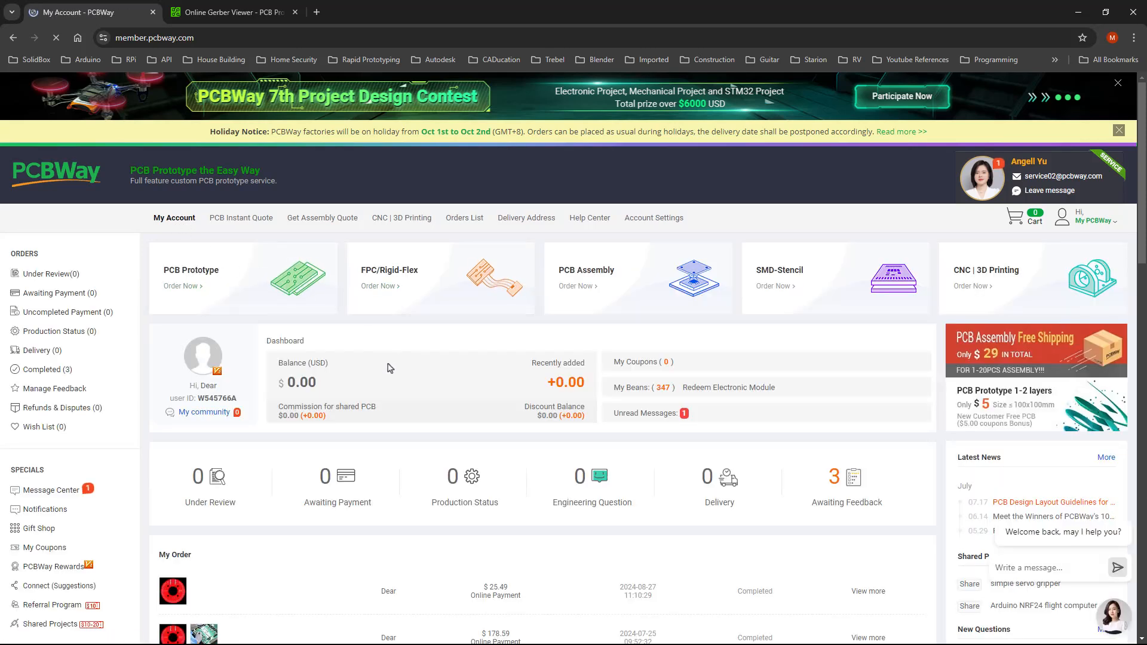
pyautogui.scroll(-1, 391, 358)
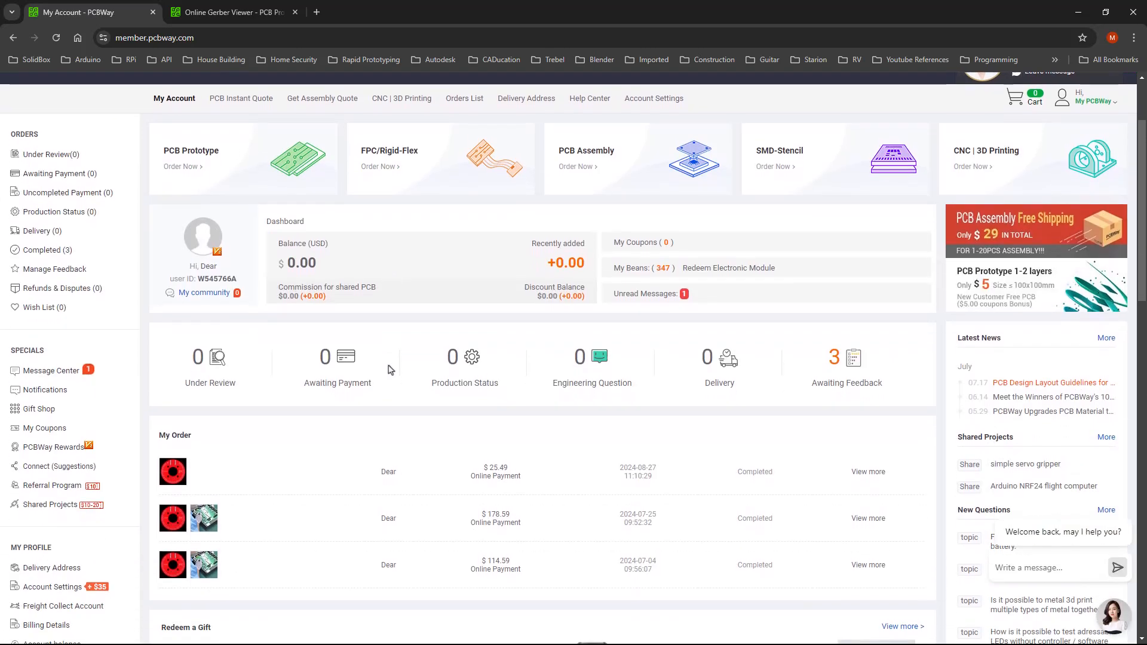